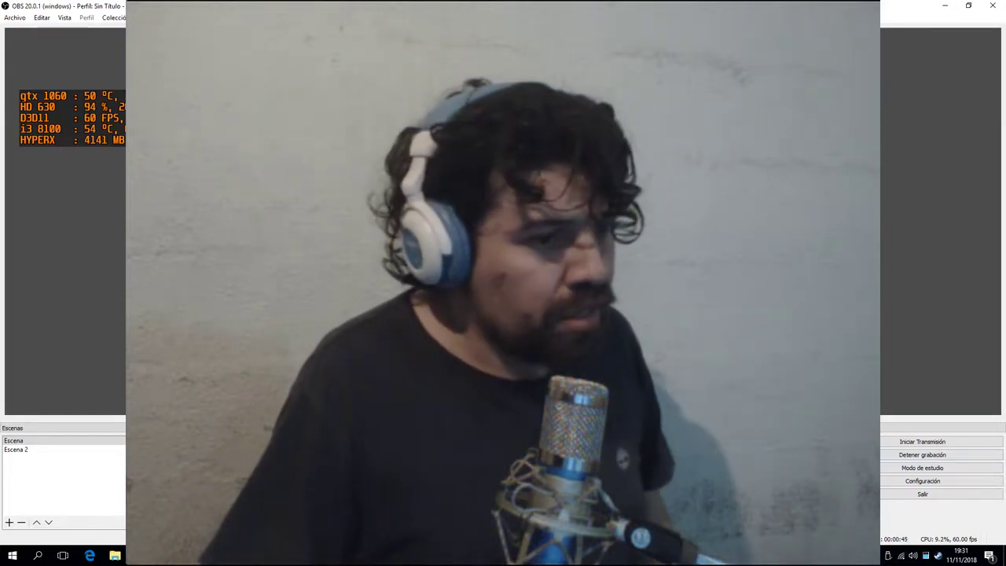
Switch to Escena 2 and review the streaming service, streaming output and recording output settings
click(85, 448)
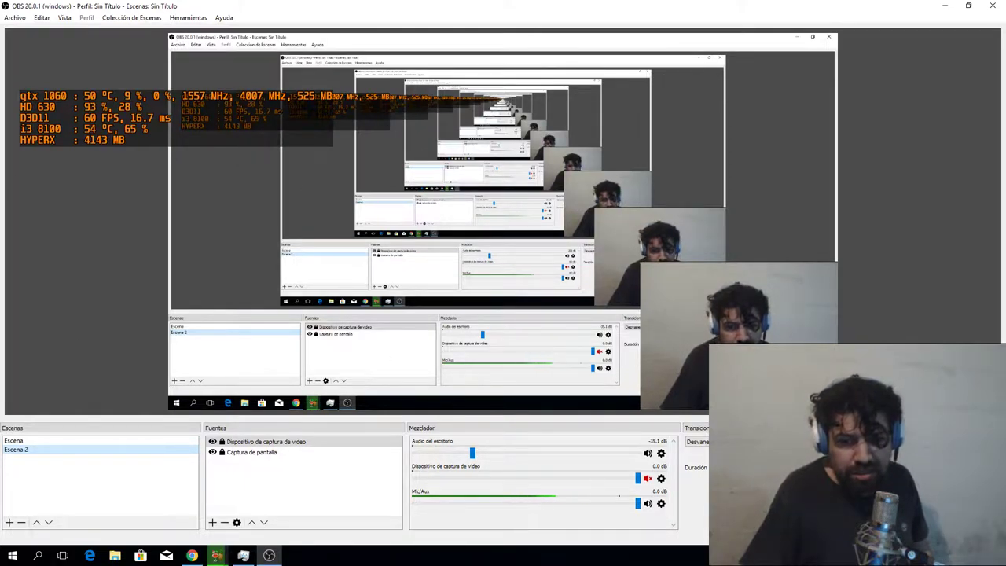
click(927, 503)
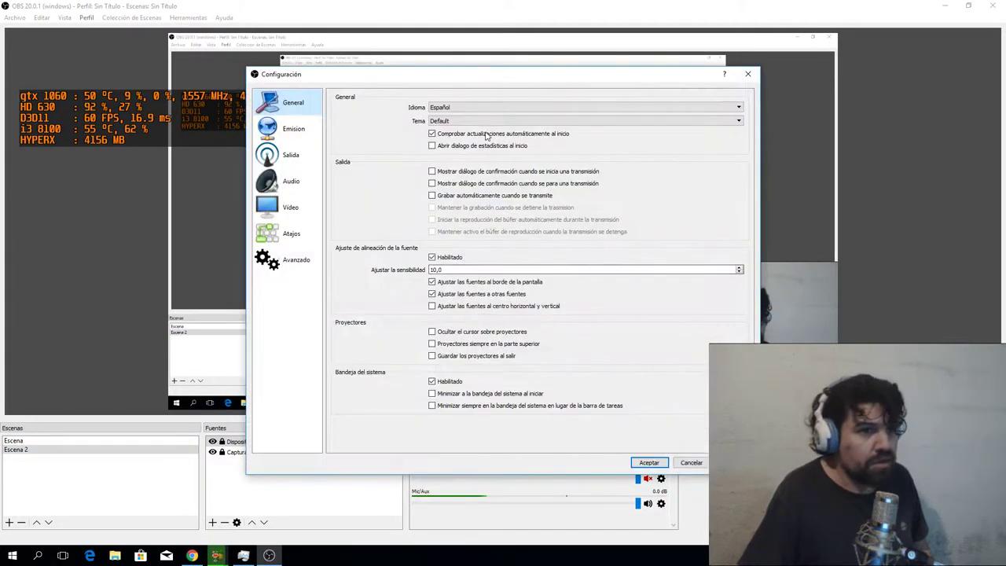
drag(476, 74, 318, 72)
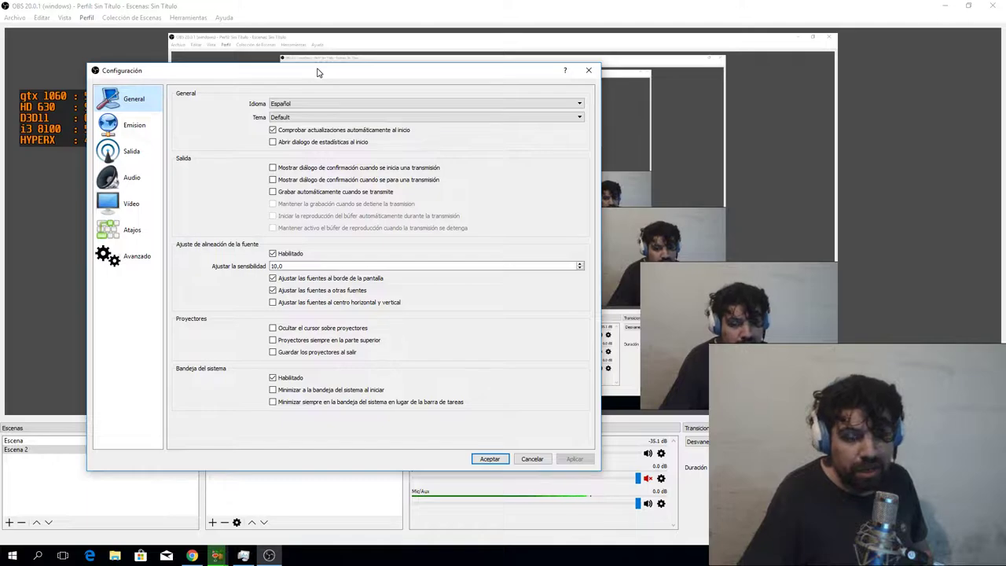
click(135, 131)
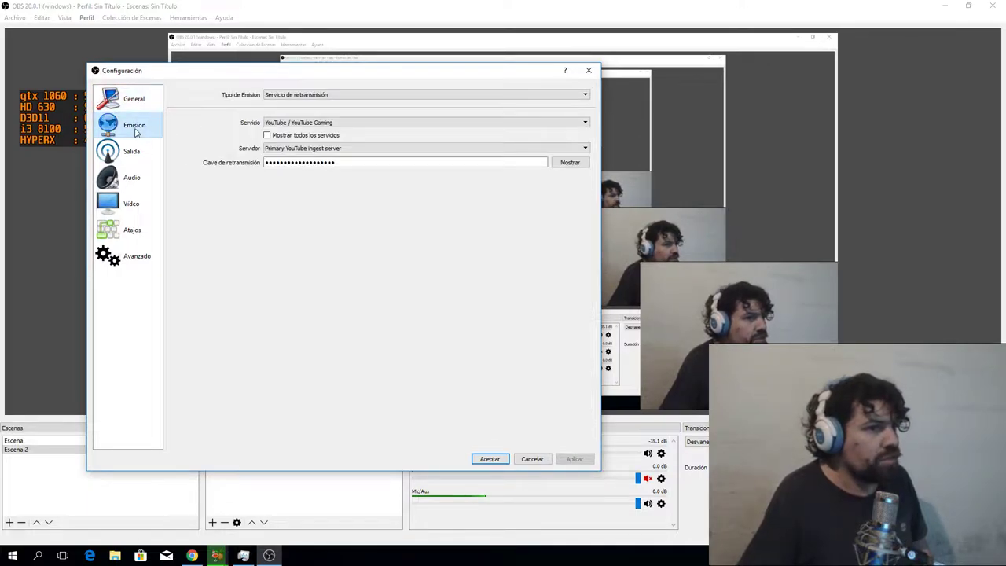
click(133, 150)
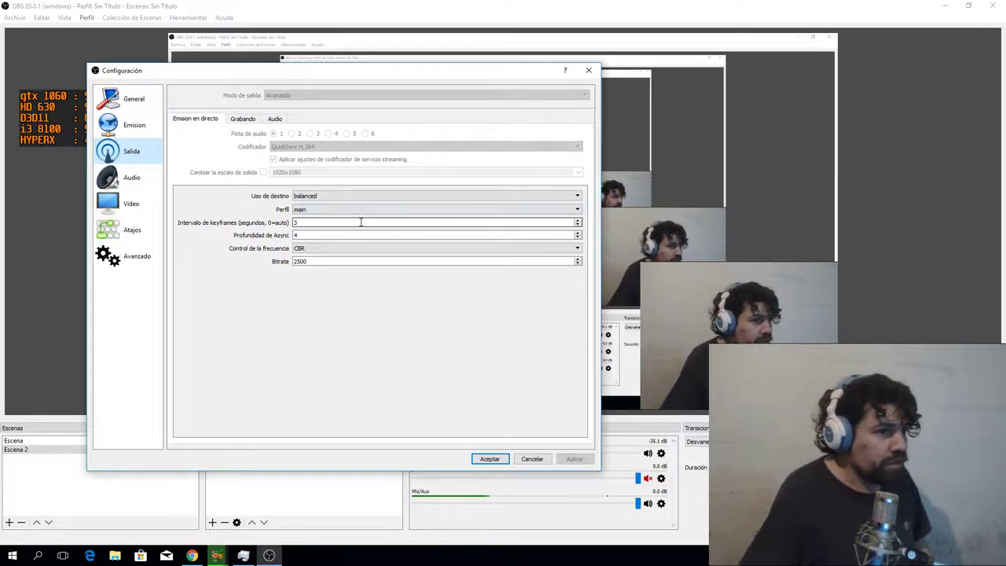
click(242, 120)
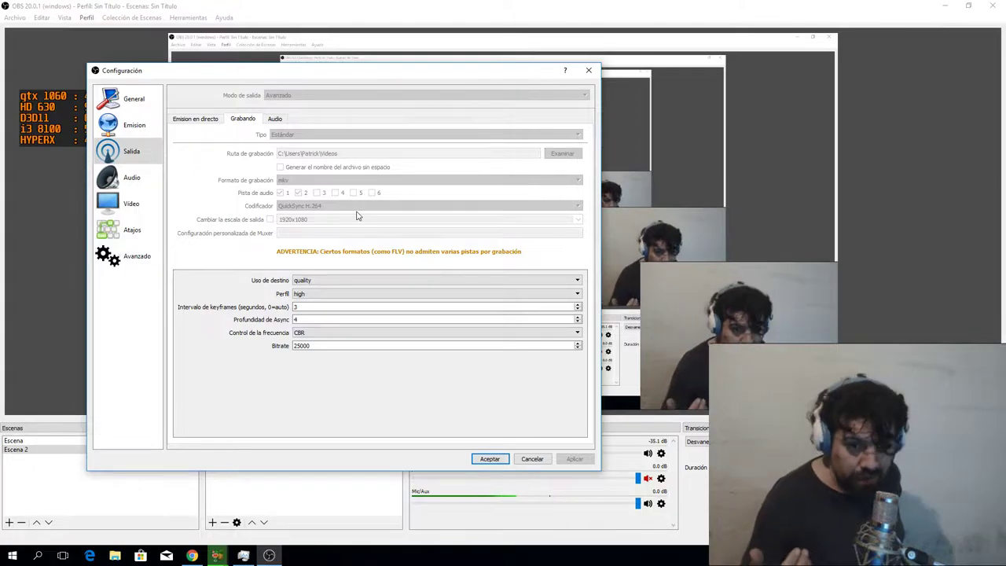
In the audio settings, choose Micrófono (USB Audio CODEC) as the first Mic/auxiliary device
click(148, 179)
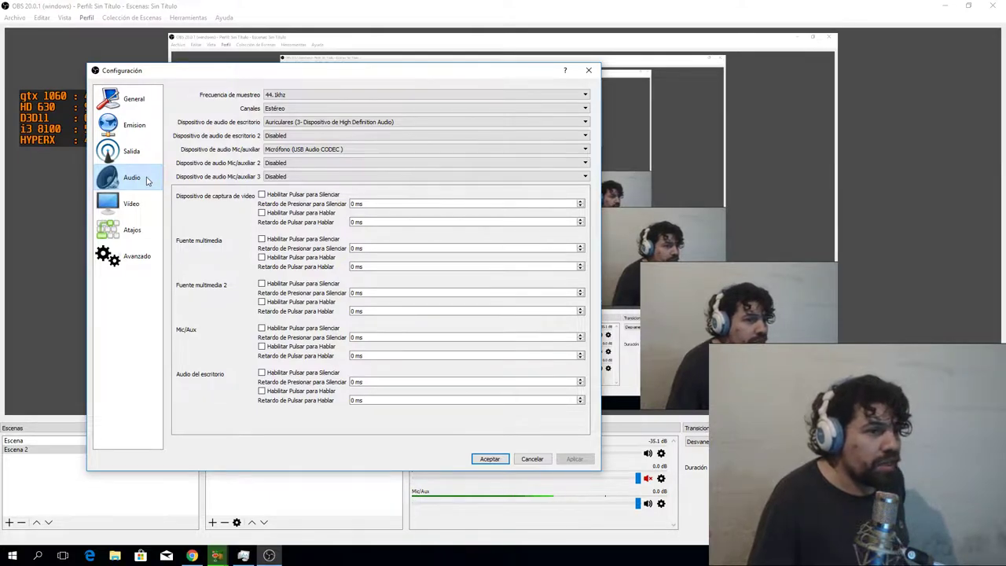
click(290, 151)
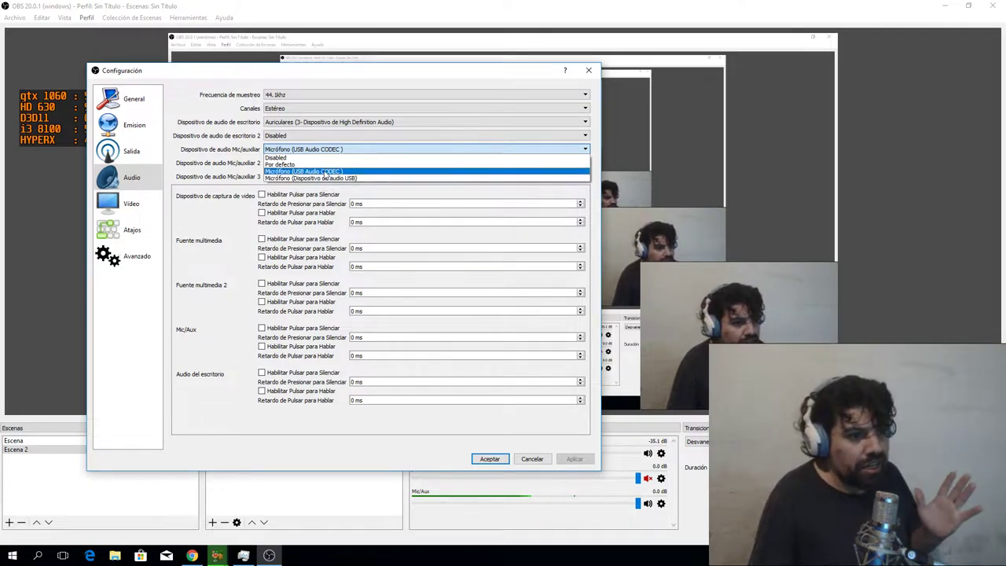
click(324, 172)
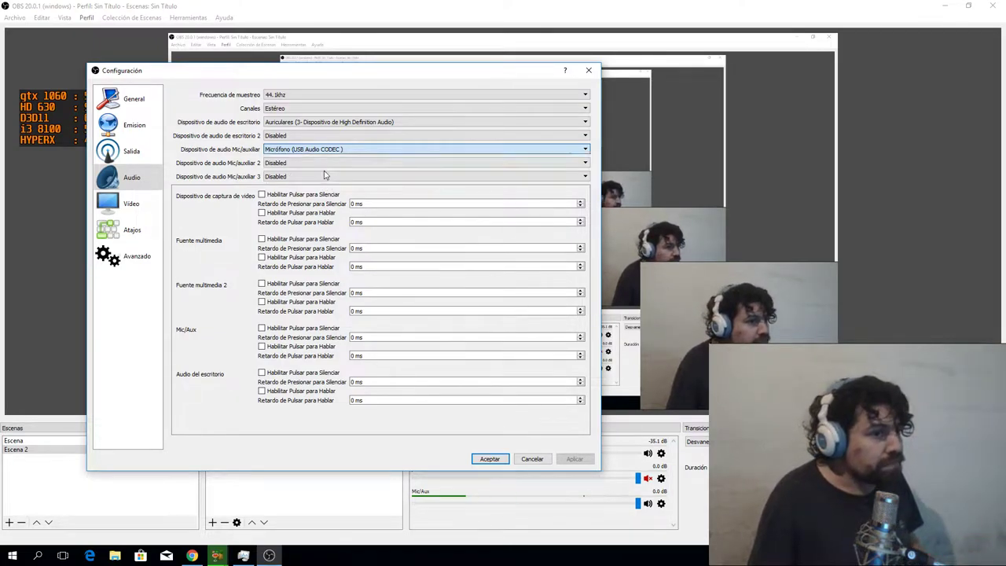
Review the video, hotkey, advanced and general settings, and leave the configuration without saving
click(128, 201)
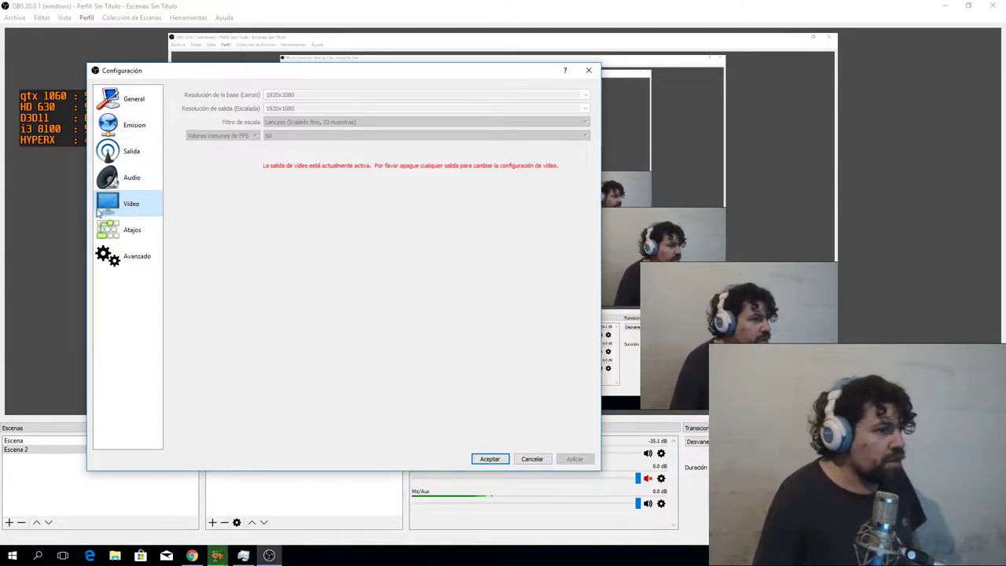
click(118, 229)
click(129, 256)
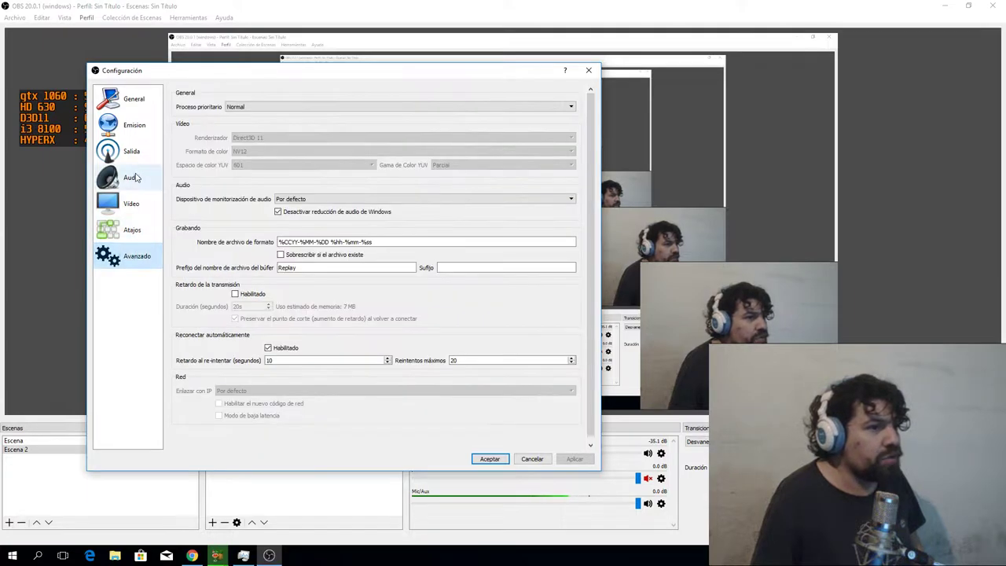
click(134, 126)
click(138, 101)
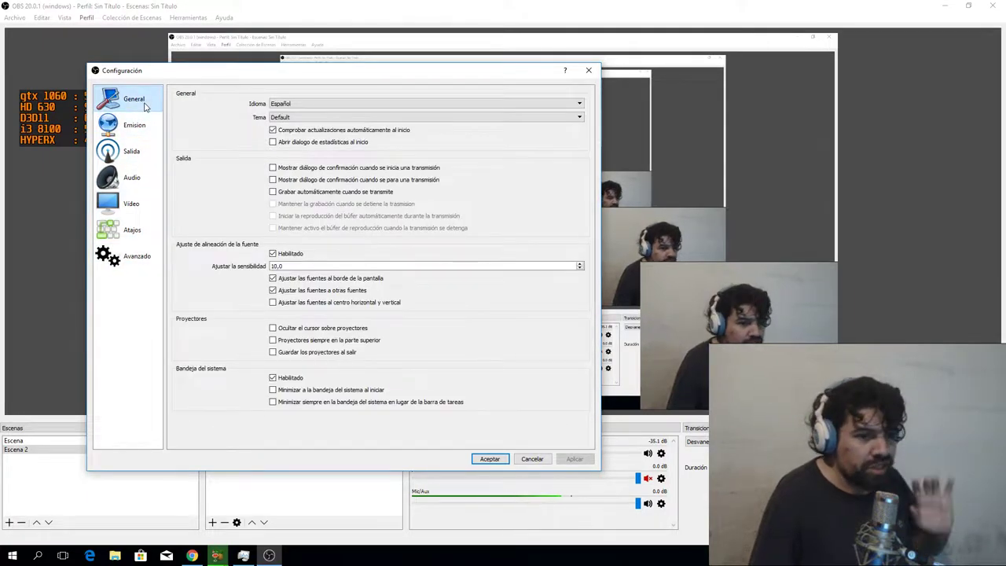
click(532, 460)
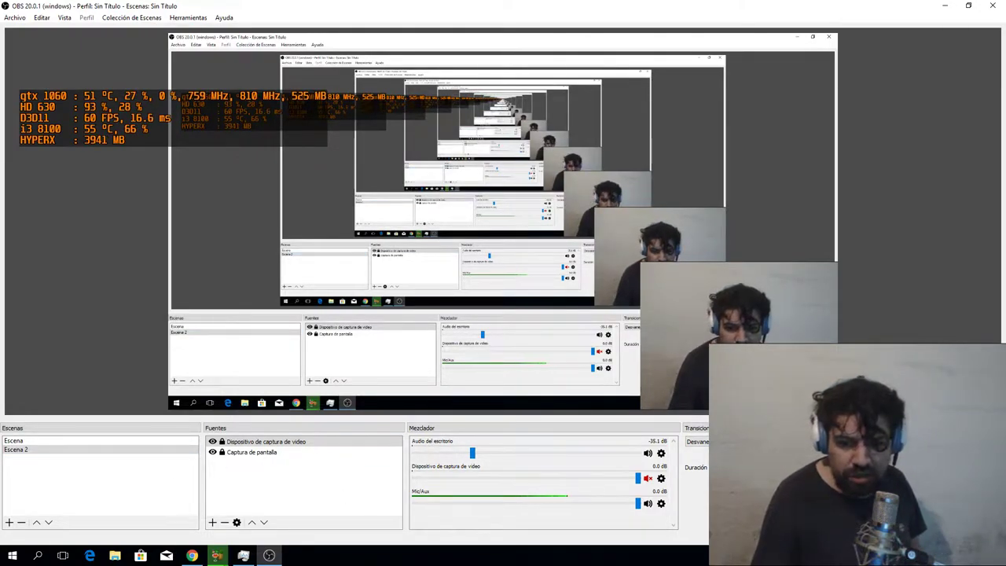
Turn on studio mode and add a new scene named Escena 3
click(955, 495)
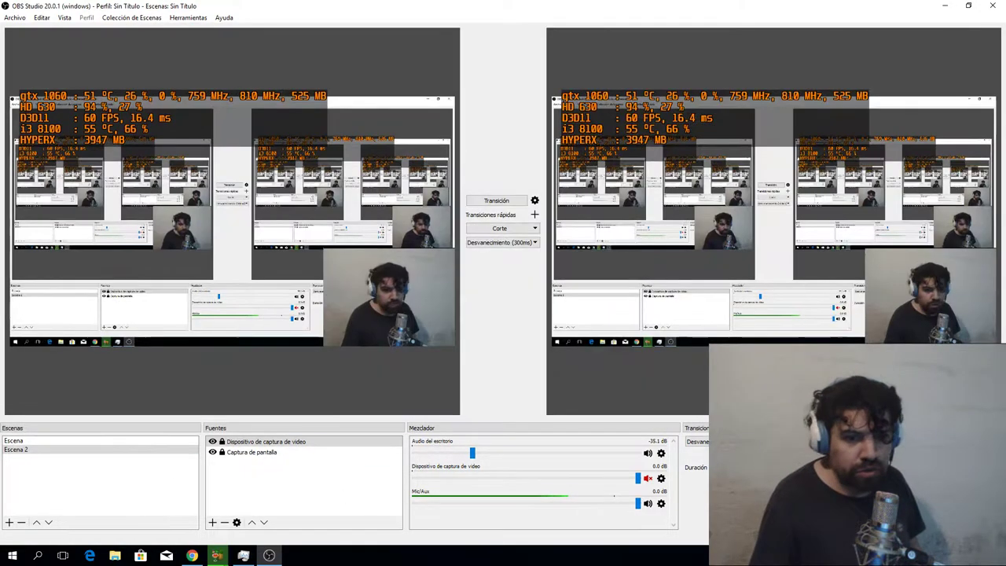
click(35, 442)
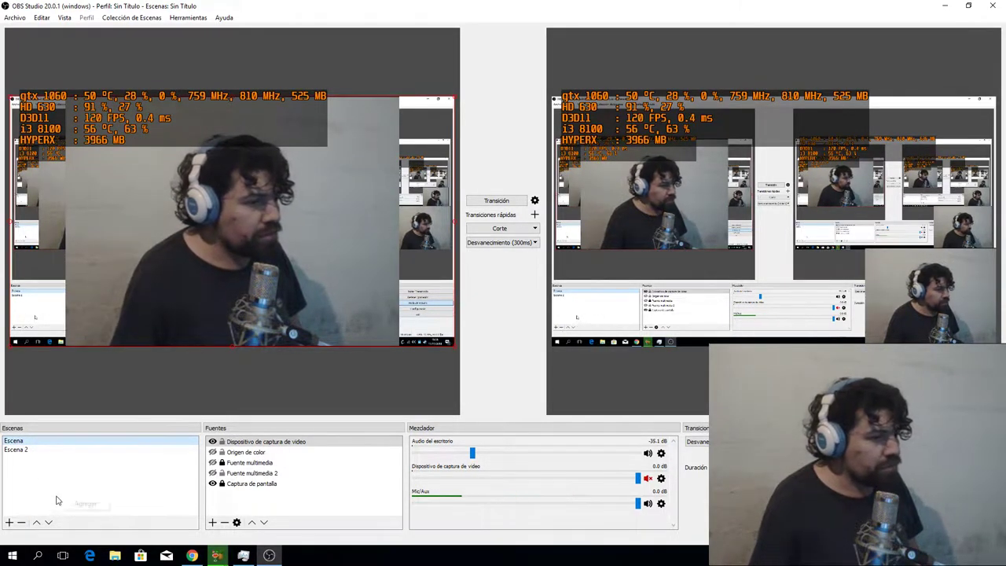
click(83, 503)
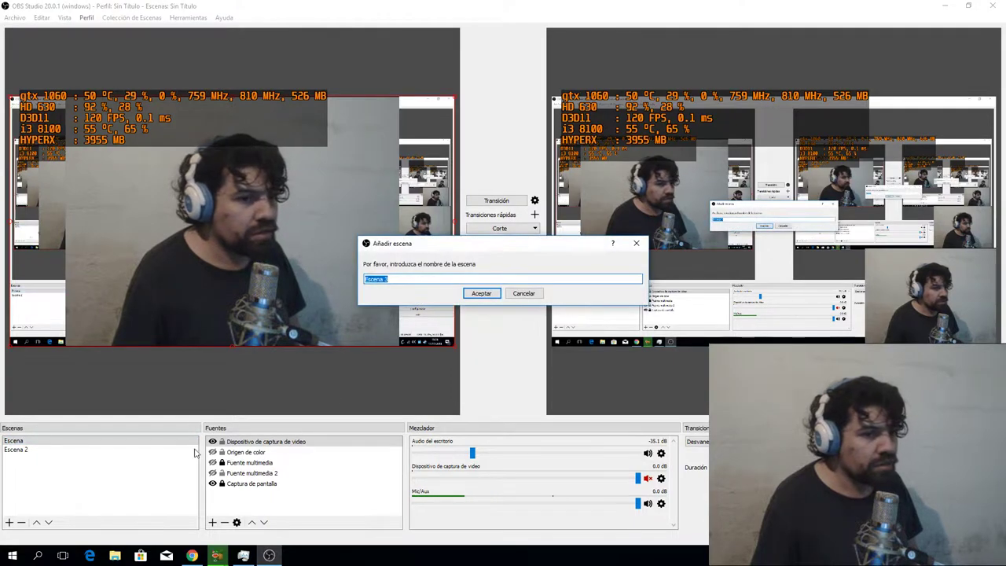
click(480, 293)
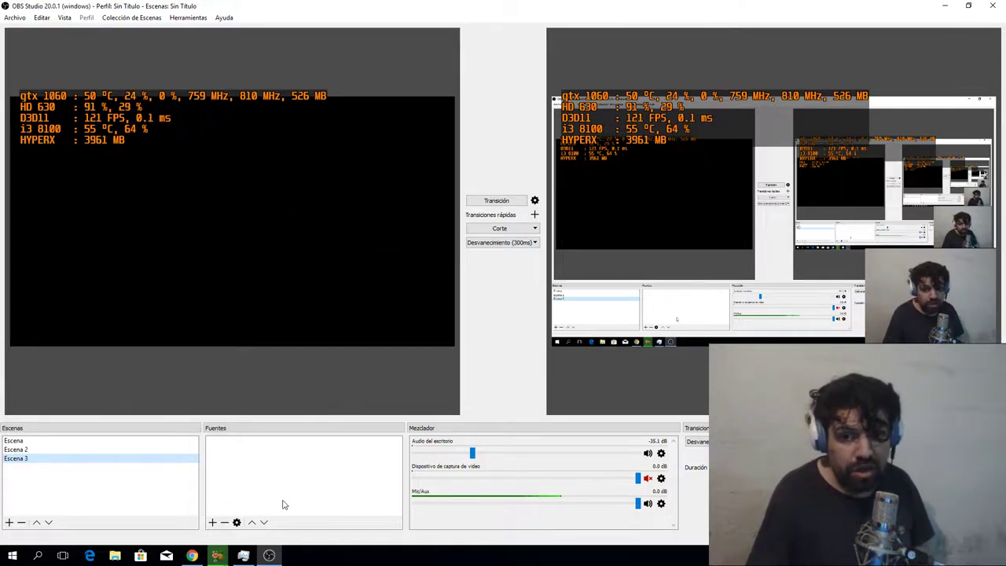
Add the existing Dispositivo de captura de video source to Escena 3, keeping it visible
click(211, 522)
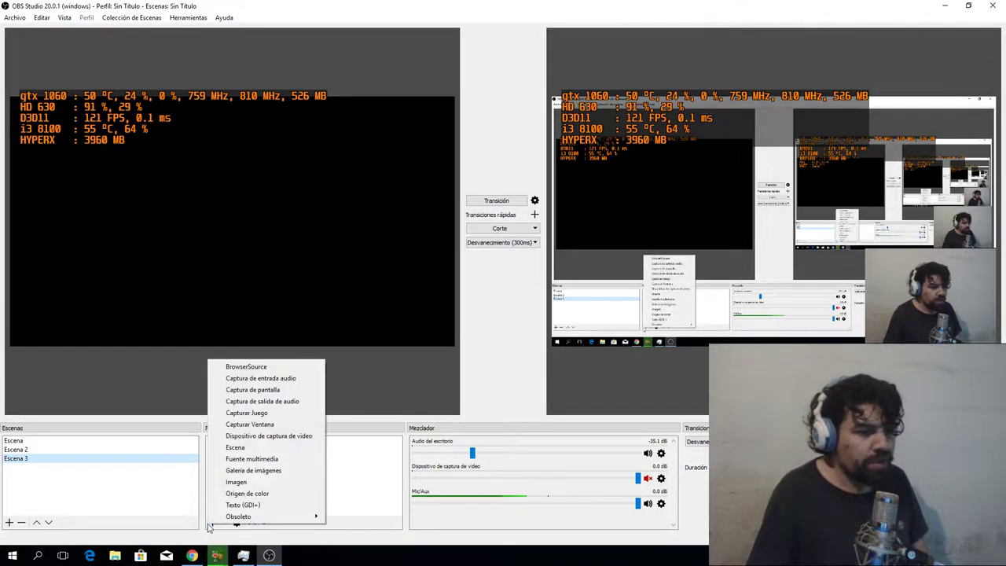
click(258, 437)
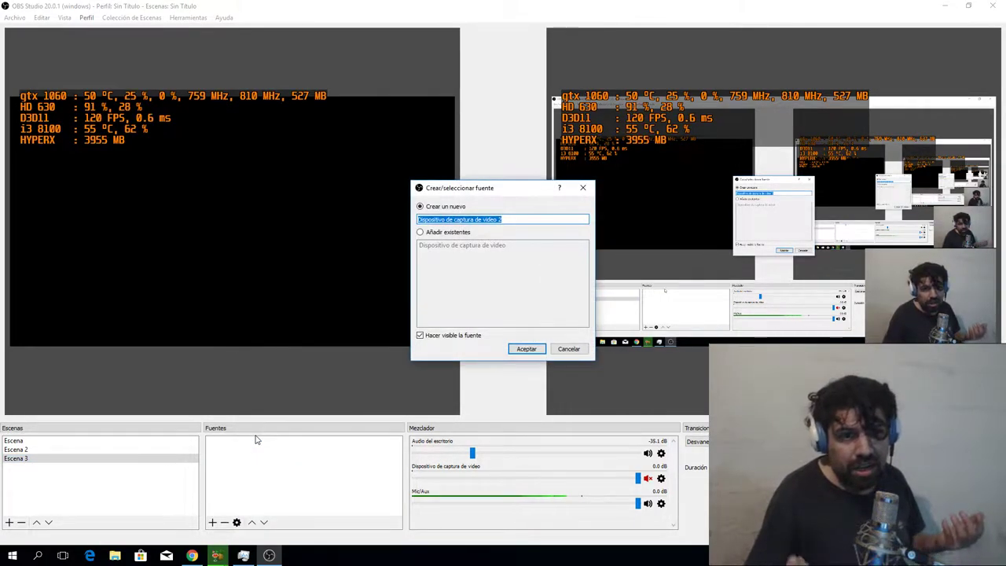
click(460, 232)
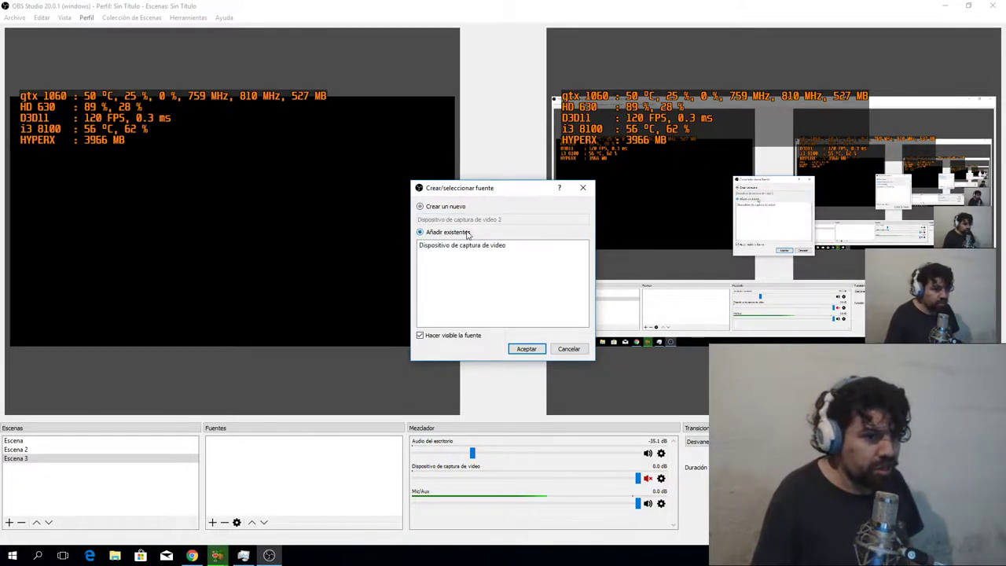
click(468, 246)
click(525, 349)
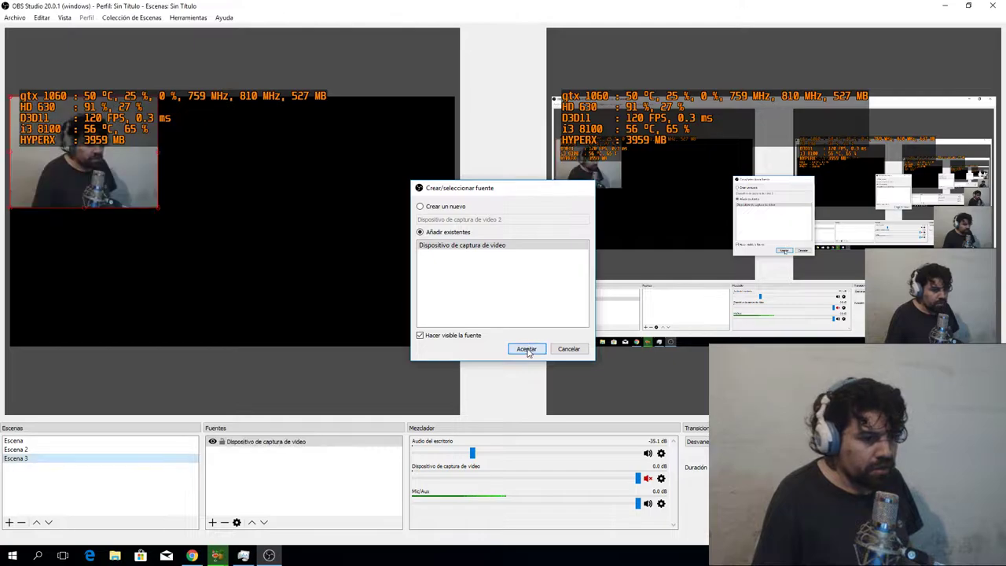
Open the video capture source's properties and choose PS3Eye Camera as its device
double_click(268, 447)
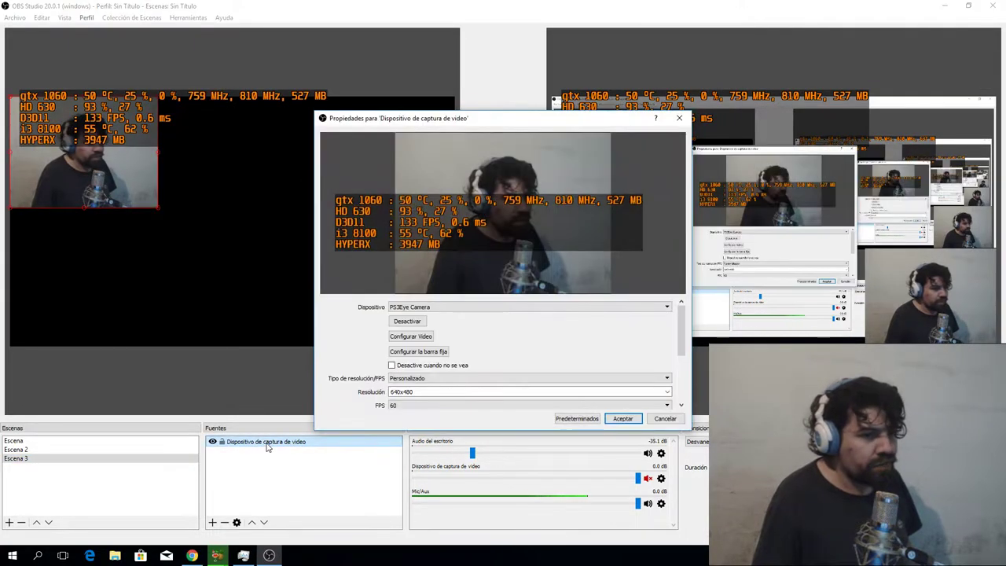
drag(474, 120, 506, 115)
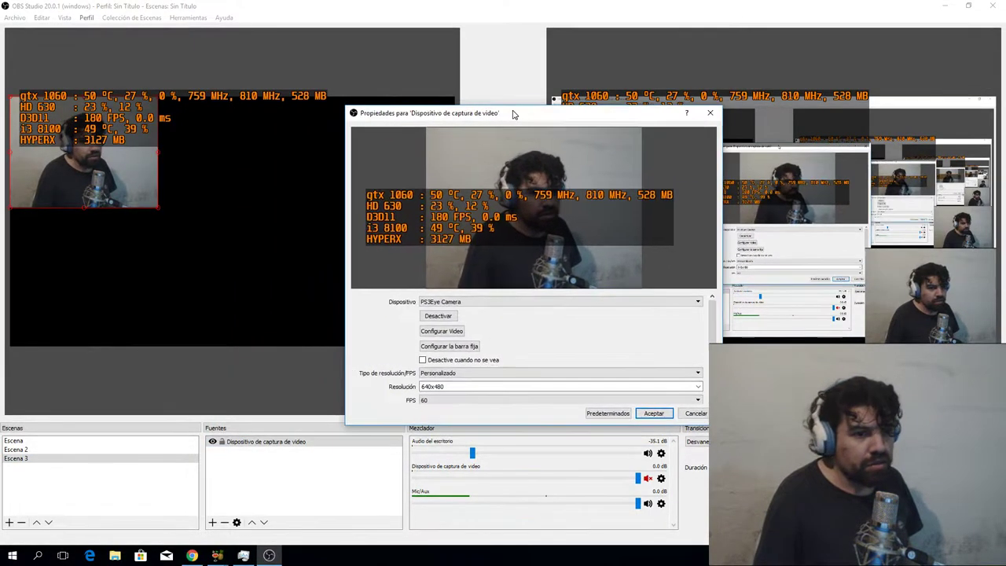
click(480, 302)
click(487, 312)
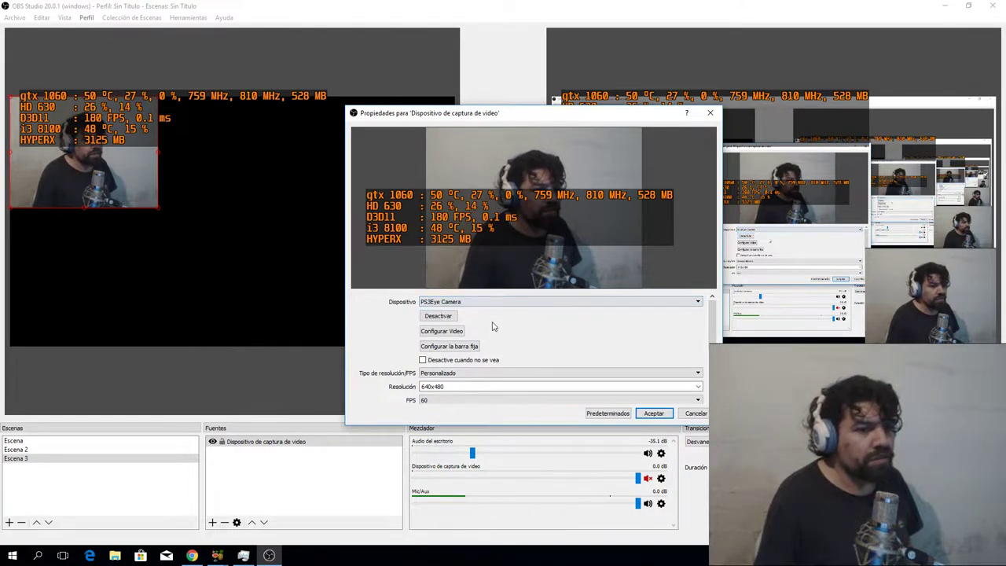
scroll(467, 346, down, 1)
scroll(464, 345, up, 1)
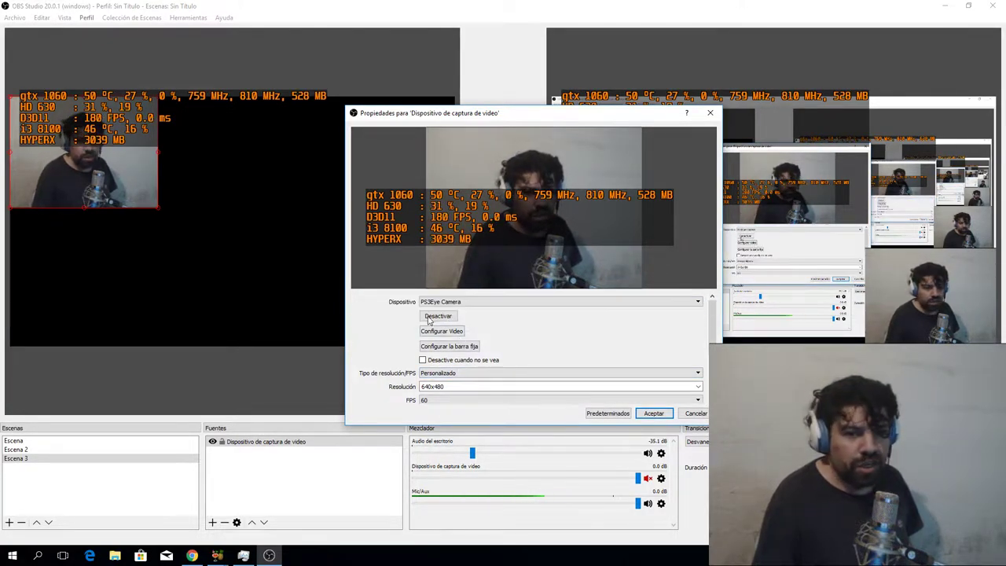
Examine the camera's gain, exposure and white balance settings, and leave them without applying changes
click(437, 331)
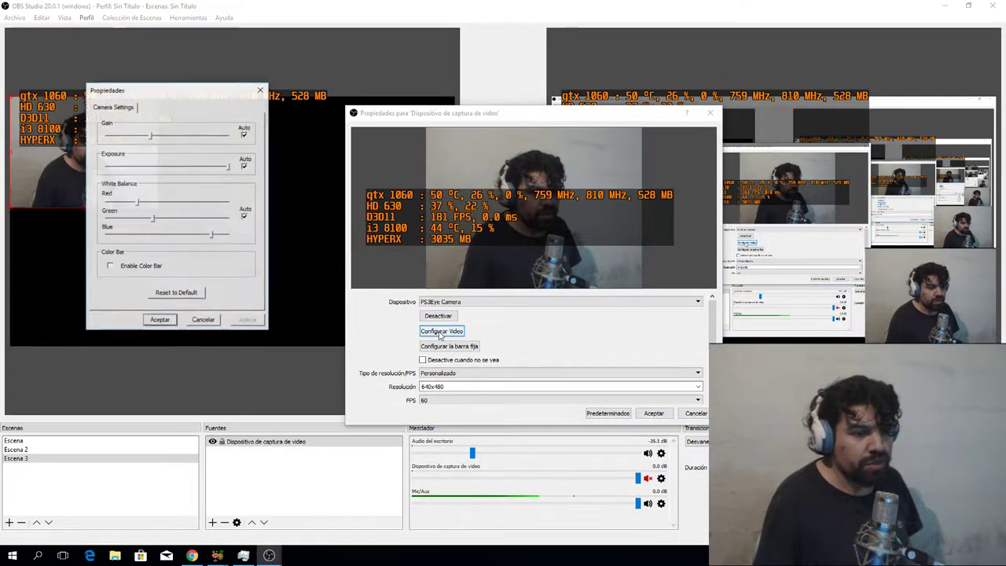
drag(215, 91, 435, 167)
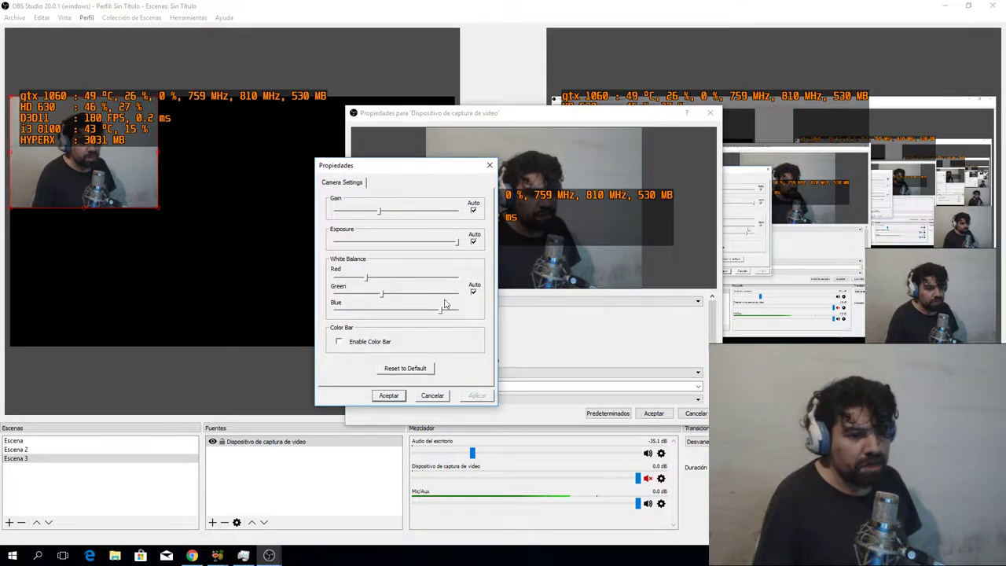
click(432, 395)
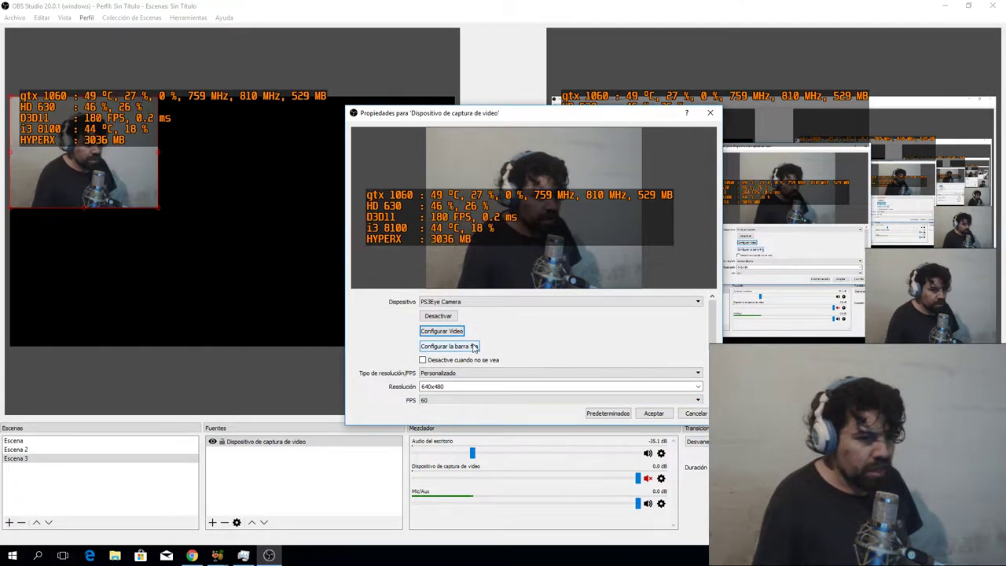
Switch the camera's resolution/FPS type to Dispositivo predeterminado and back to Personalizado
scroll(472, 353, down, 1)
click(471, 341)
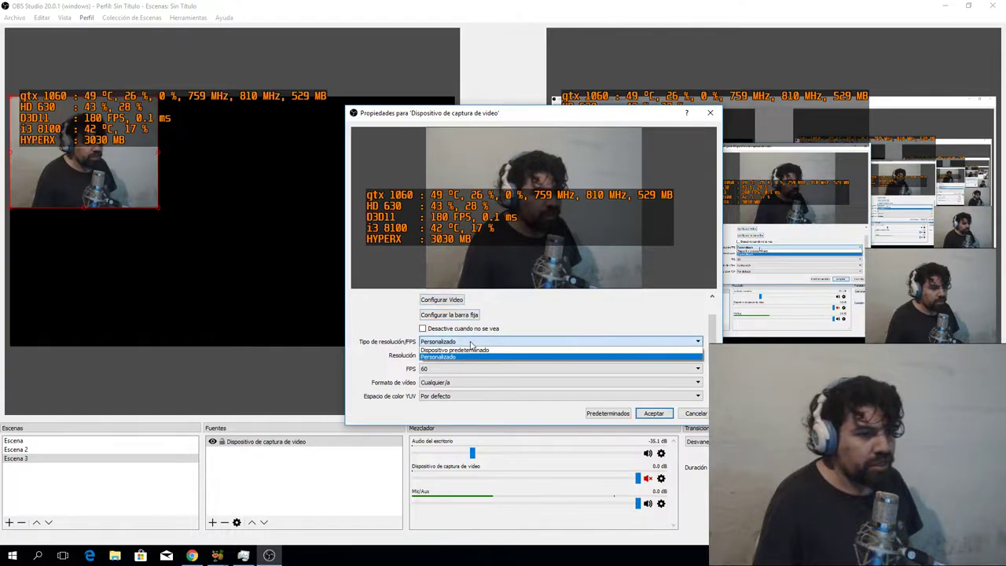
click(467, 355)
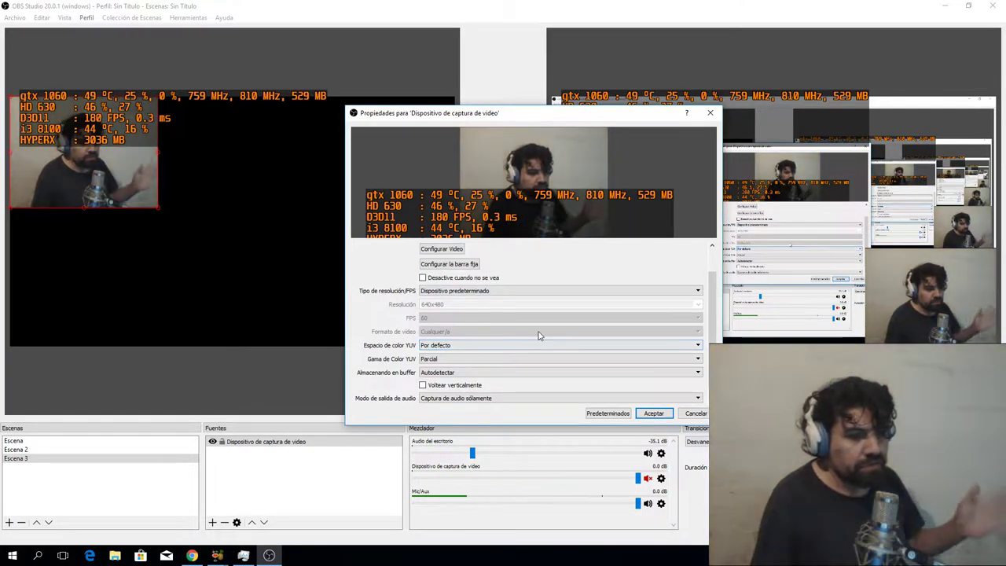
click(533, 291)
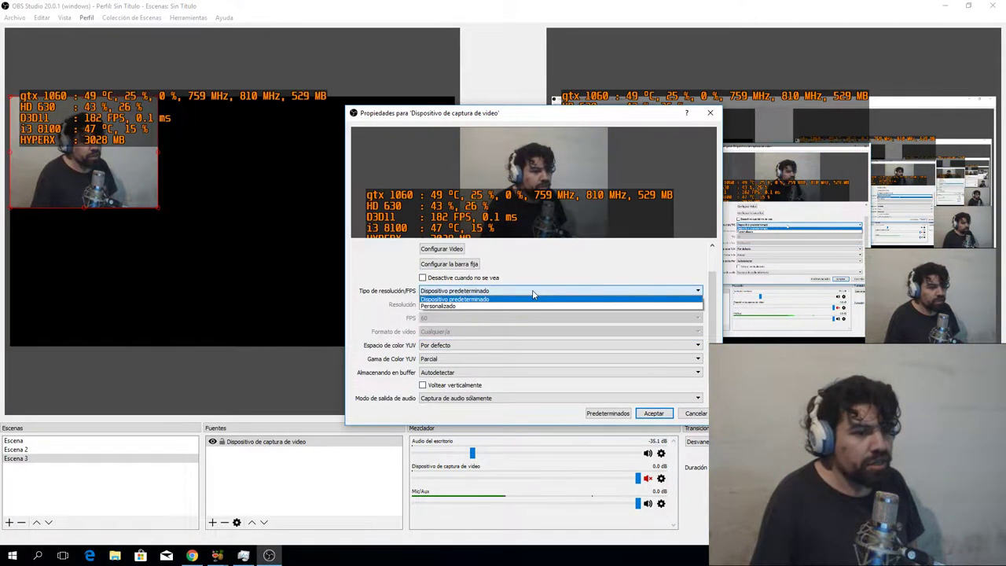
click(522, 304)
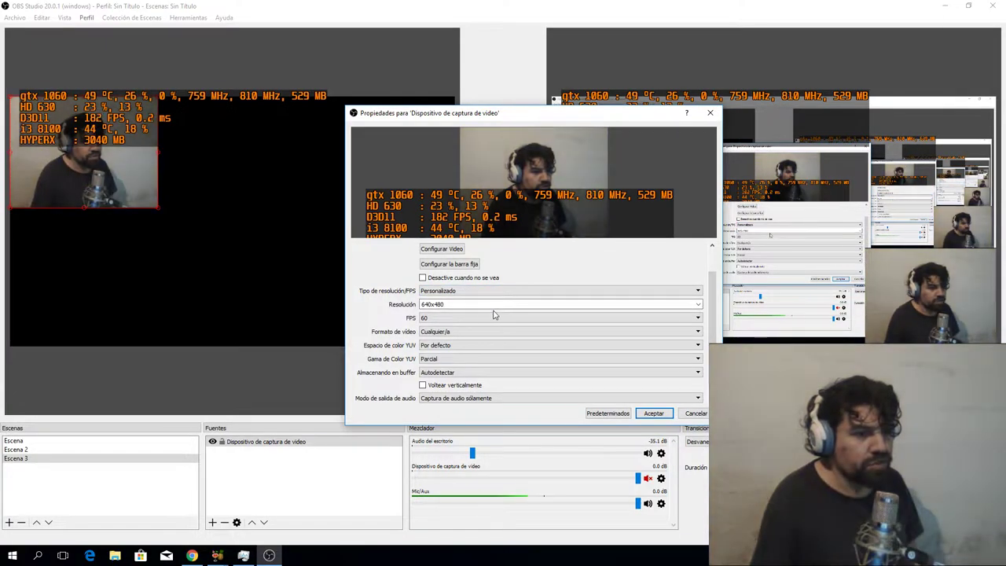
Keep the webcam's resolution at 640x480, choose 60 FPS, and accept the video capture source's properties
click(700, 307)
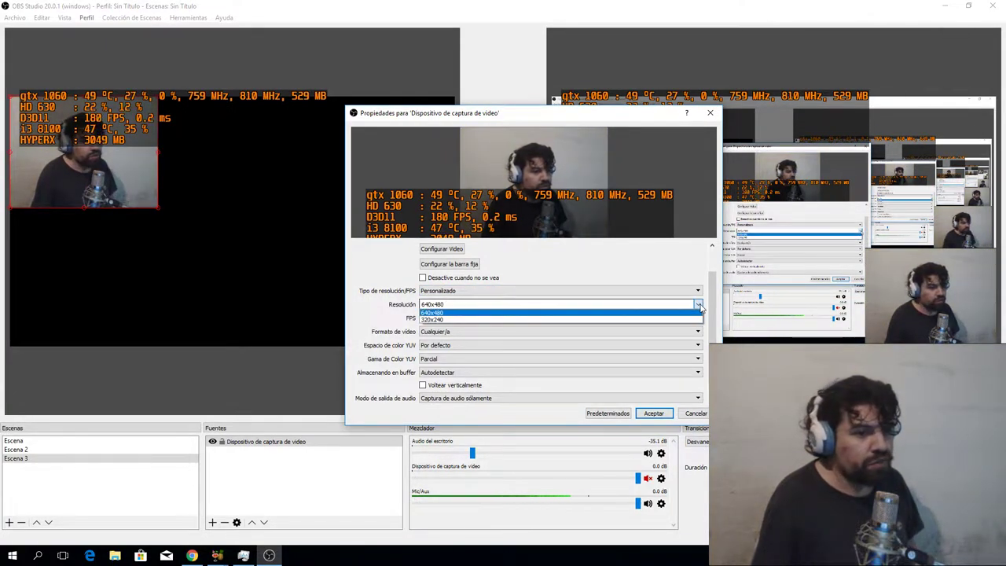
click(685, 321)
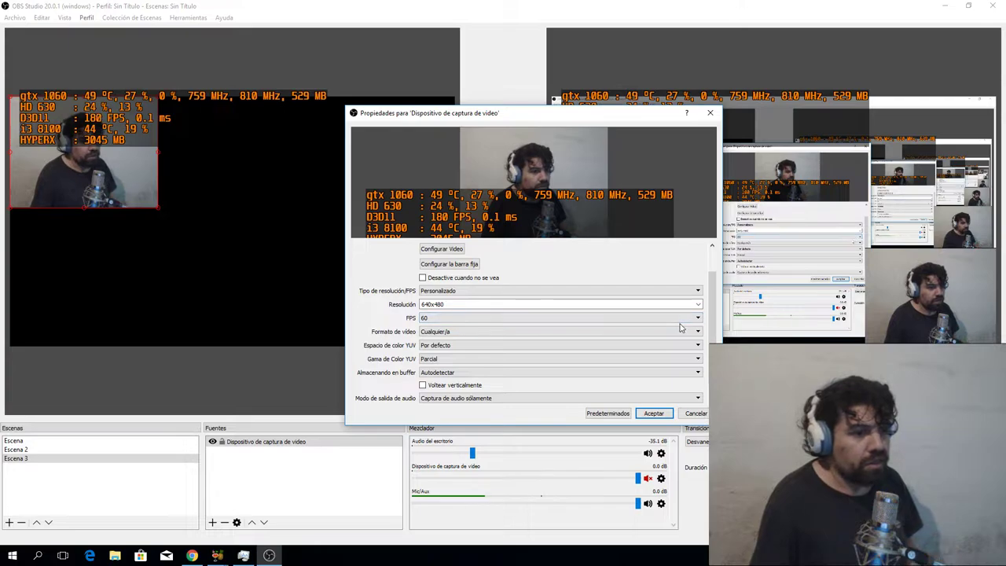
click(684, 320)
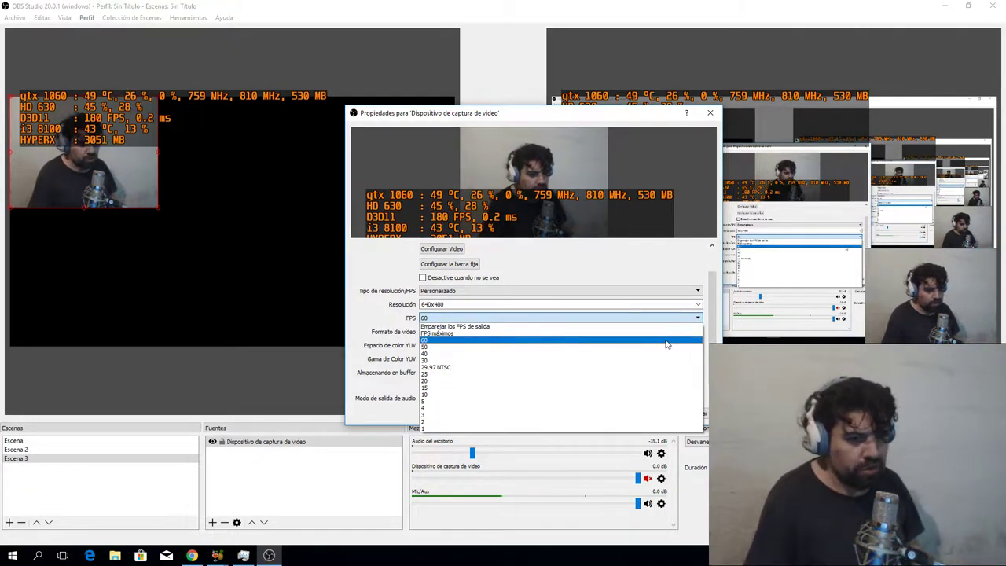
click(666, 342)
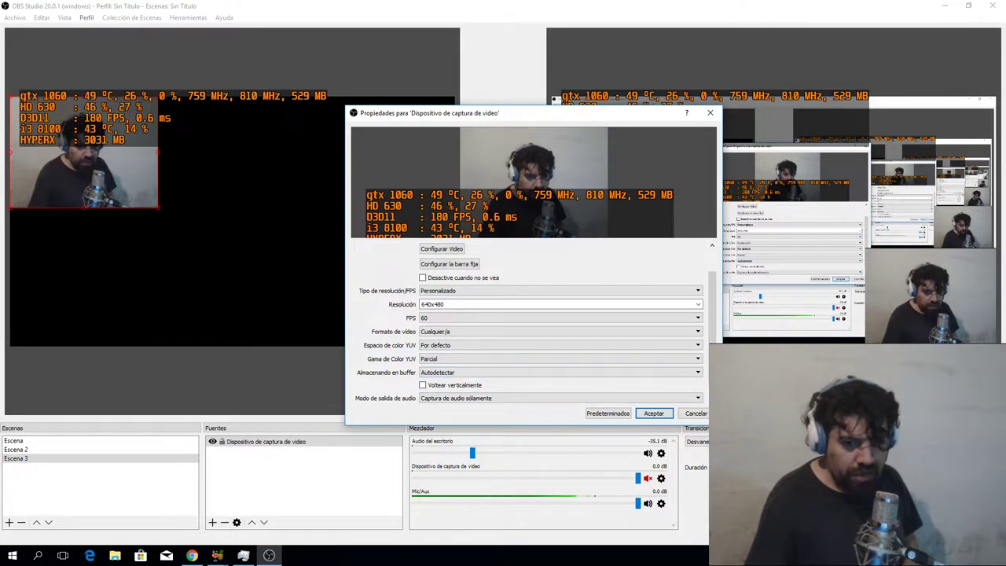
scroll(550, 377, down, 1)
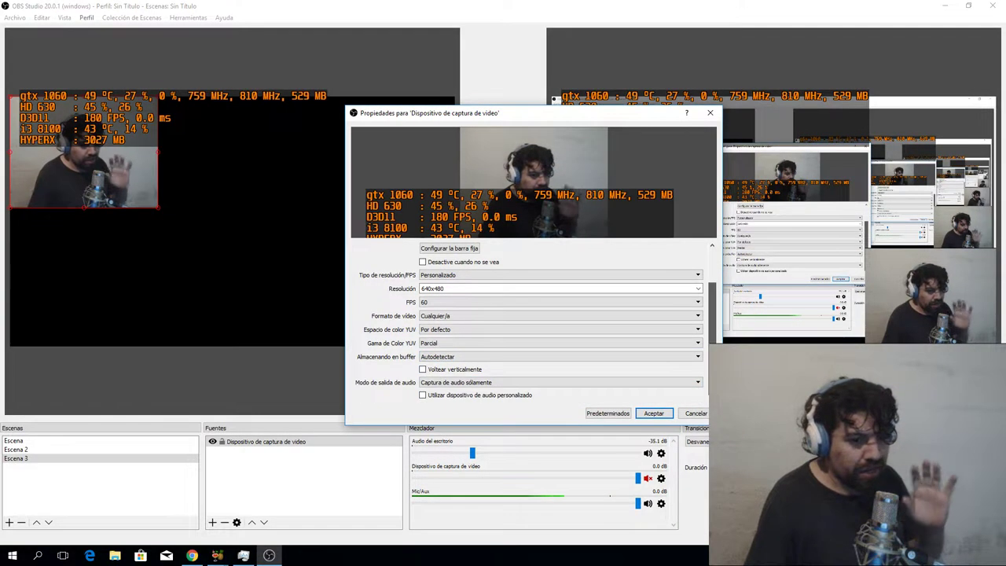
click(653, 414)
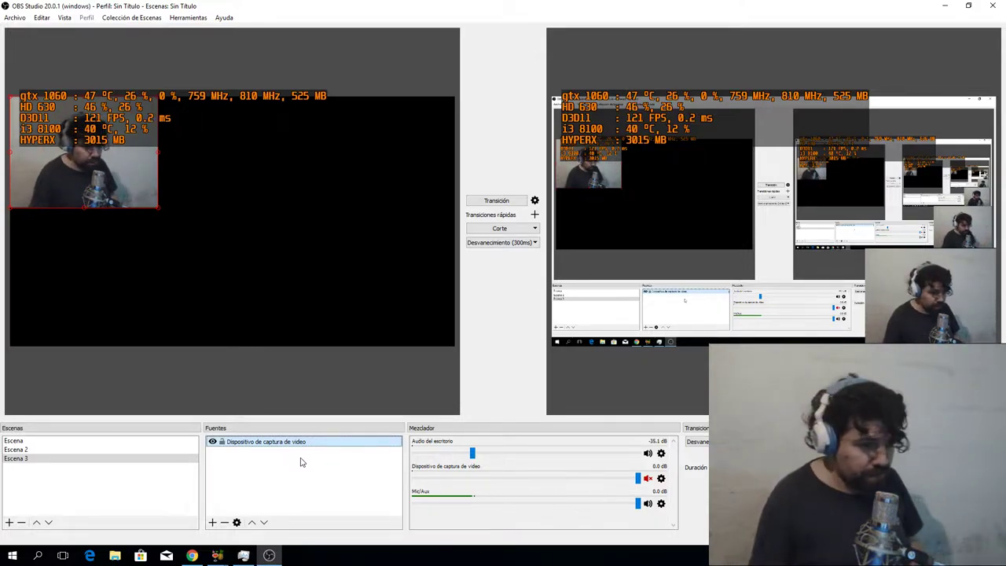
Add a new visible game capture source named Juego to Escena 3
click(212, 523)
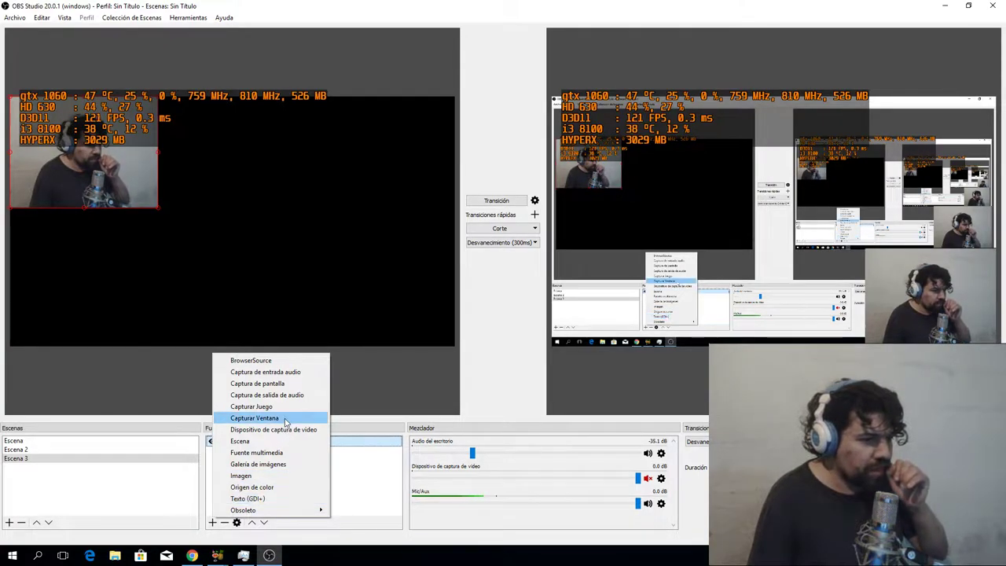
click(255, 406)
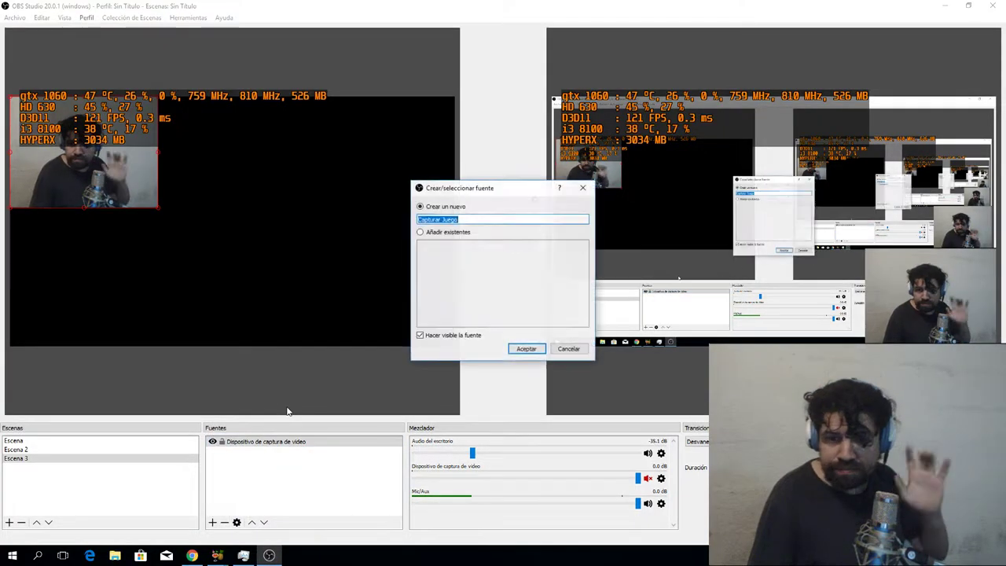
click(436, 234)
click(430, 204)
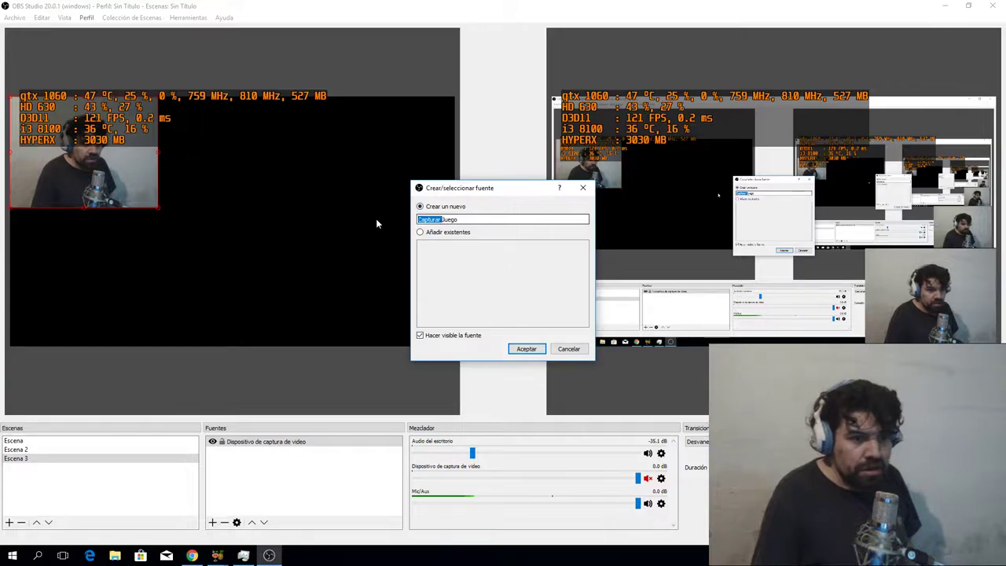
key(BackSpace)
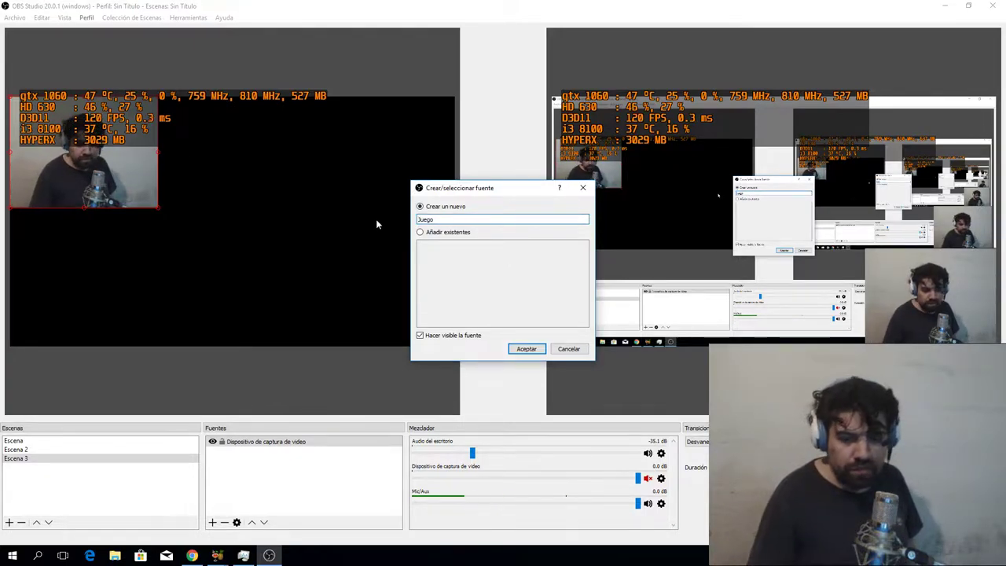
click(525, 349)
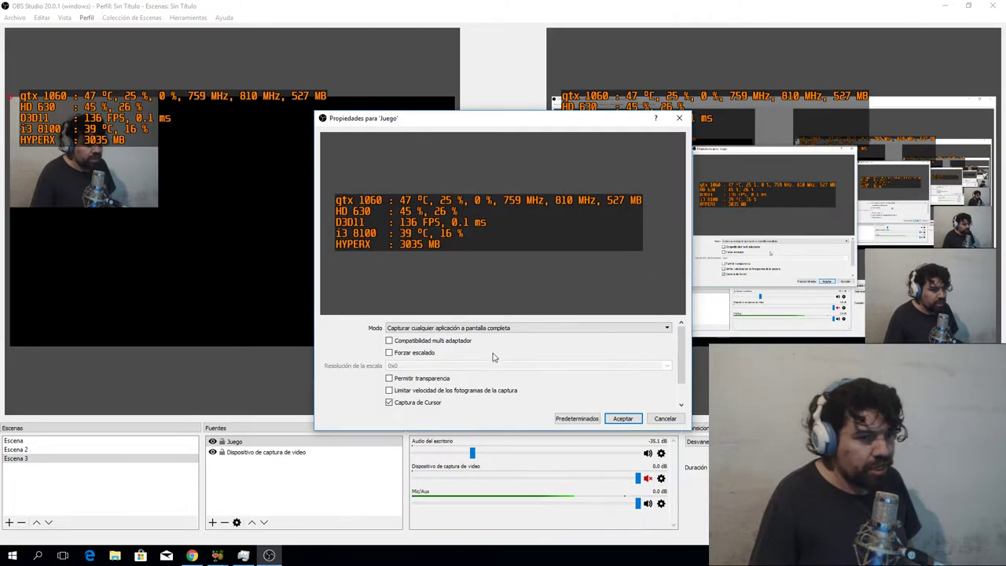
Review Juego's capture options, keep the mode Capturar cualquier aplicación a pantalla completa, and accept the properties
click(483, 329)
click(485, 330)
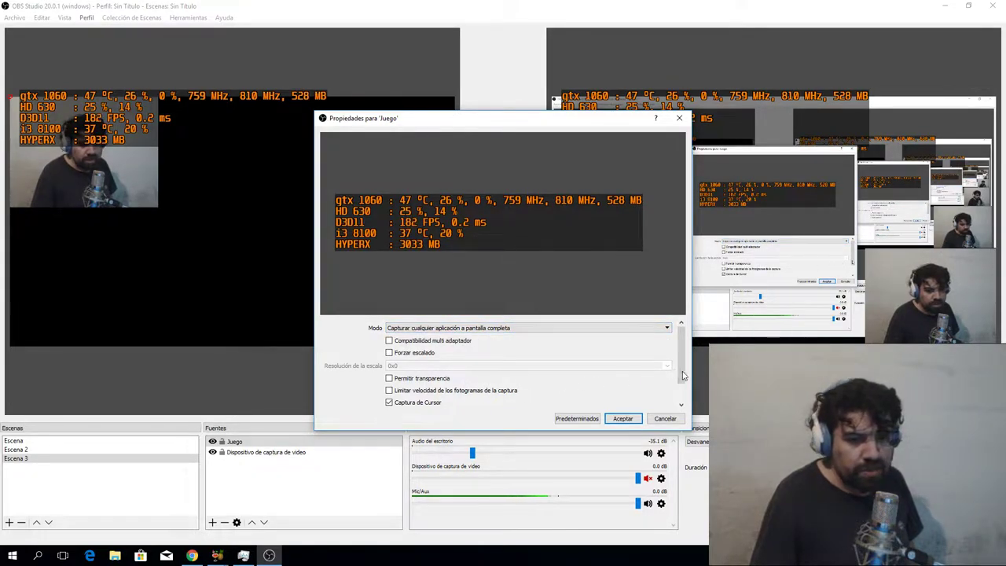
scroll(680, 398, down, 2)
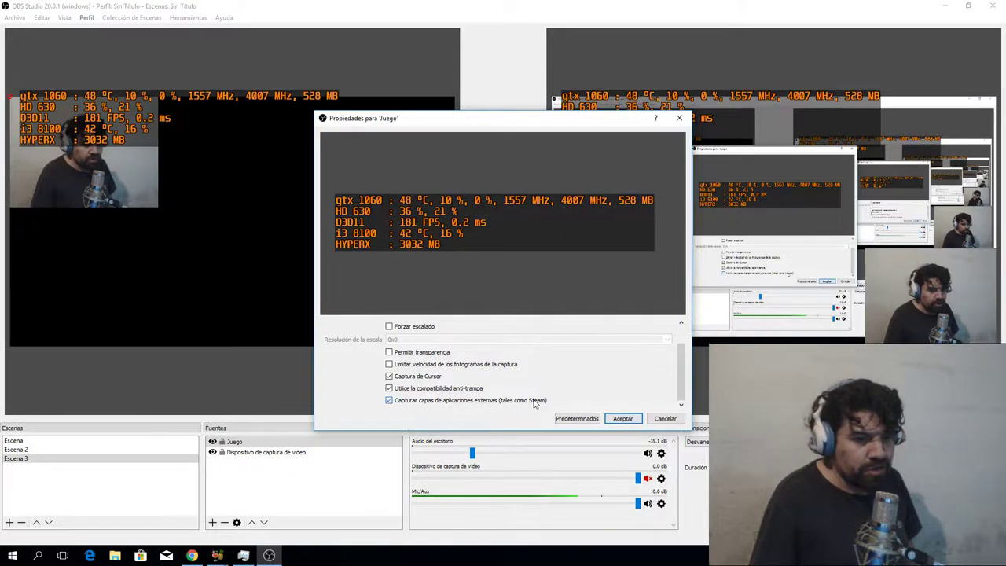
click(621, 418)
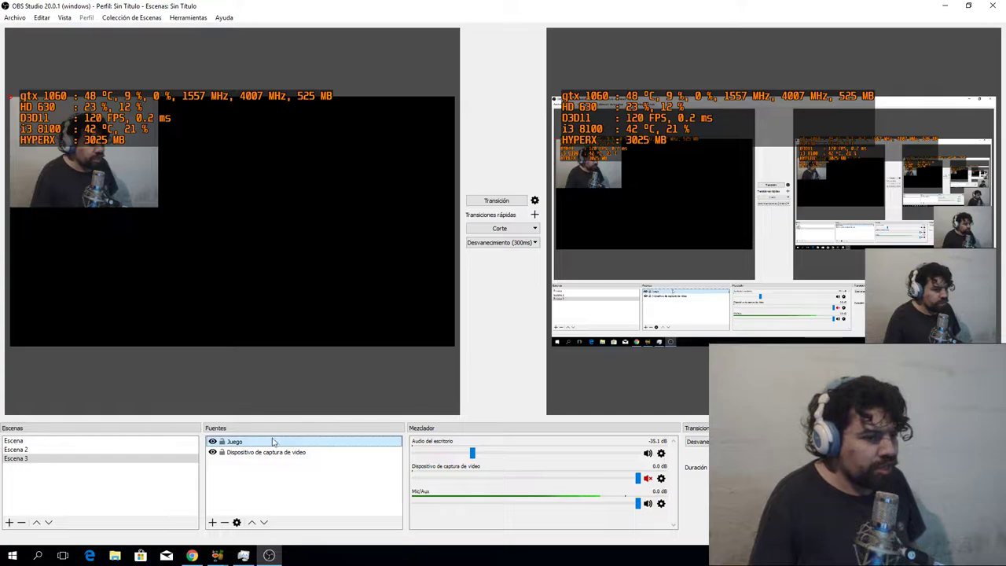
Move the webcam image to the lower-right corner of the canvas and scale it down slightly from its inner corner
click(236, 452)
drag(140, 195, 421, 324)
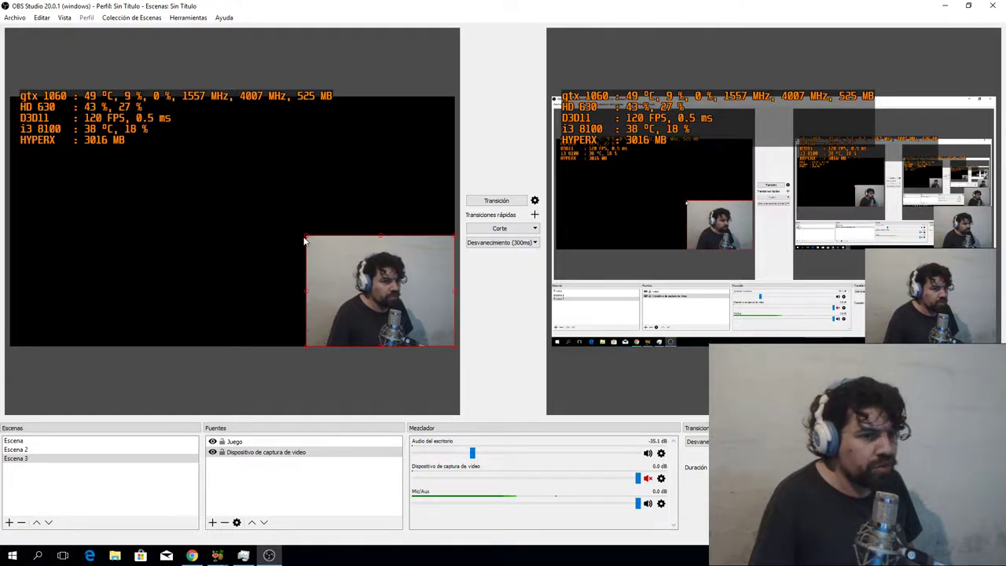
drag(307, 236, 337, 257)
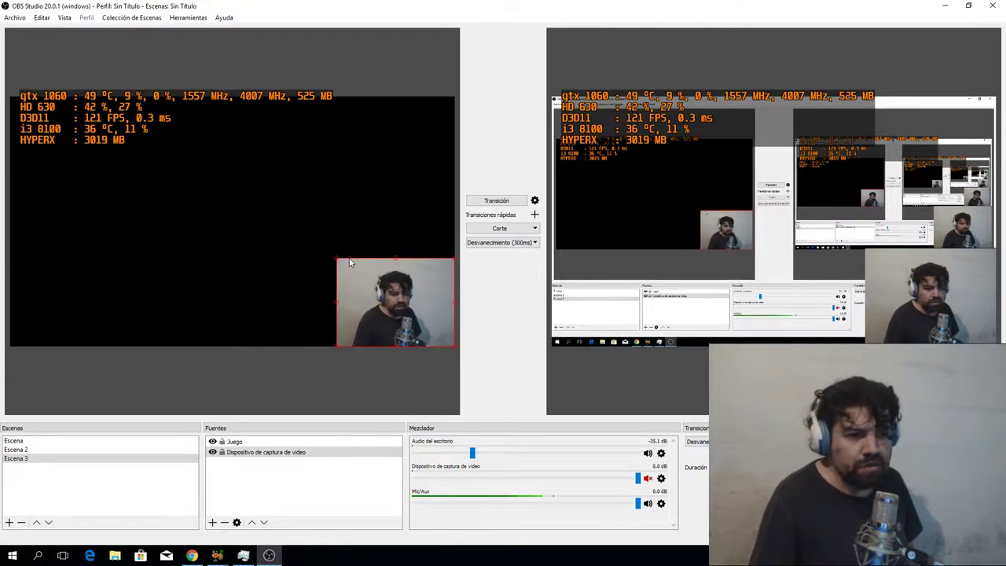
Lock the Dispositivo de captura de video source against movement and place it above Juego in the source order
click(221, 452)
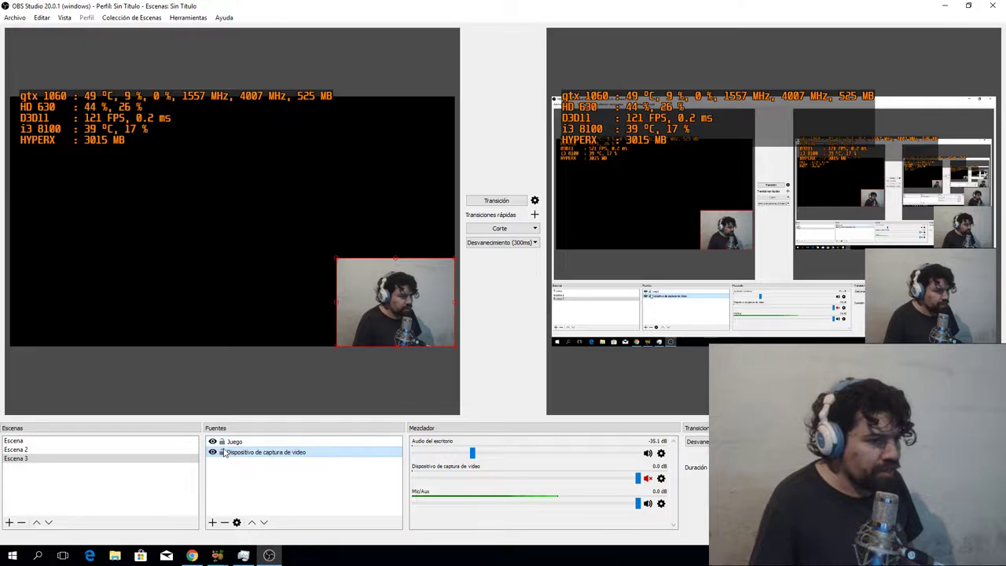
click(373, 320)
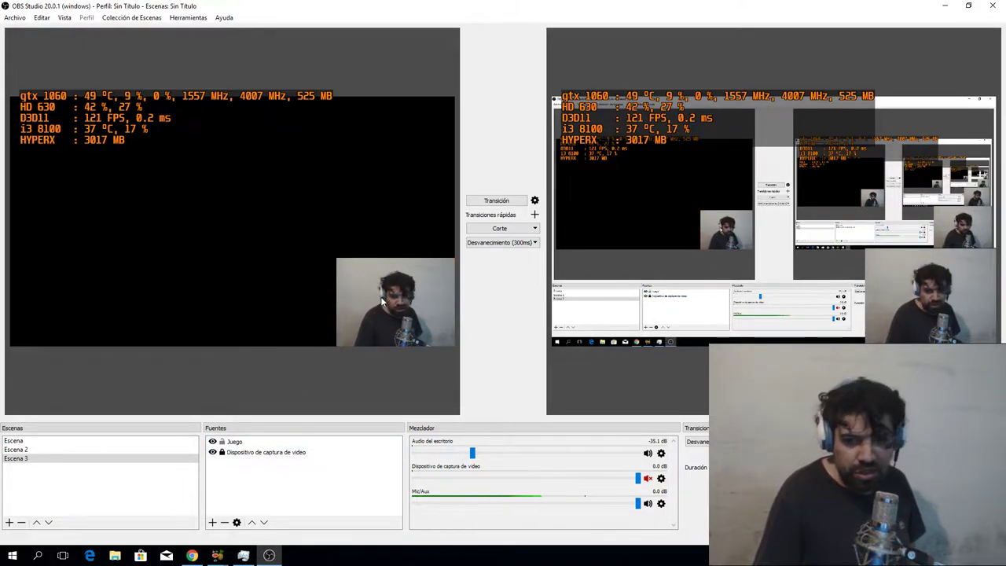
click(314, 330)
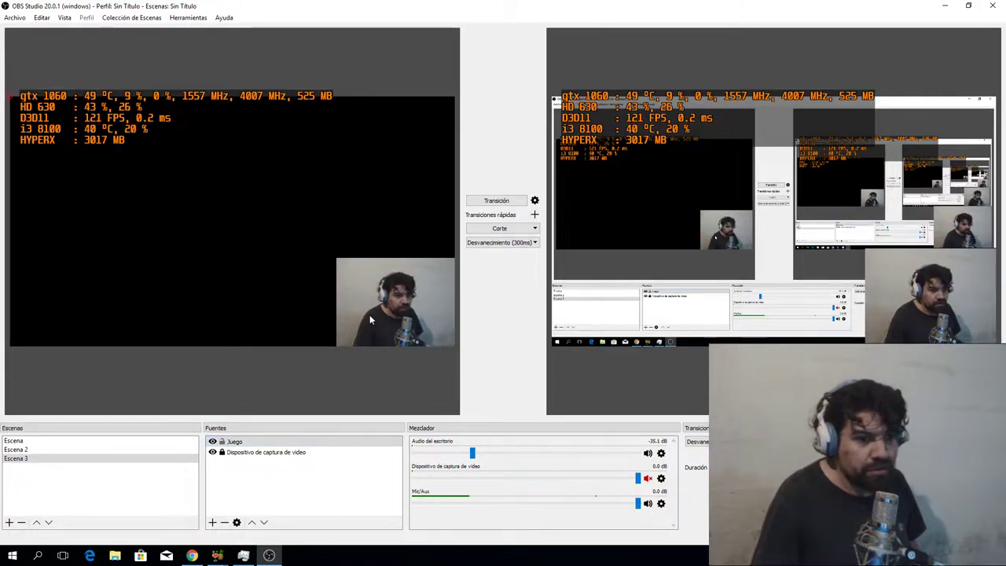
drag(253, 453, 254, 442)
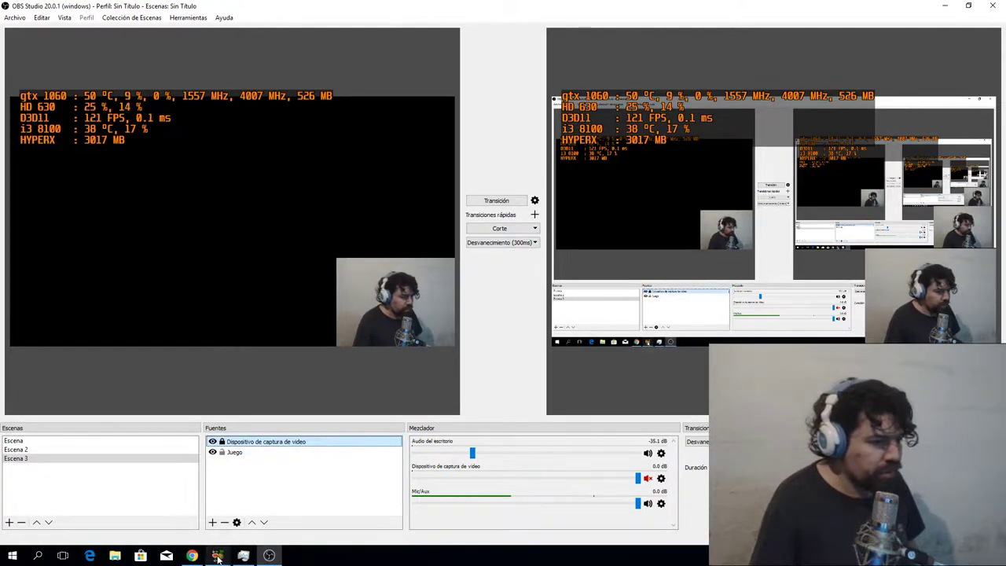
Switch to HandBrake and close its queue window and its main window
mouse_move(218, 554)
click(248, 510)
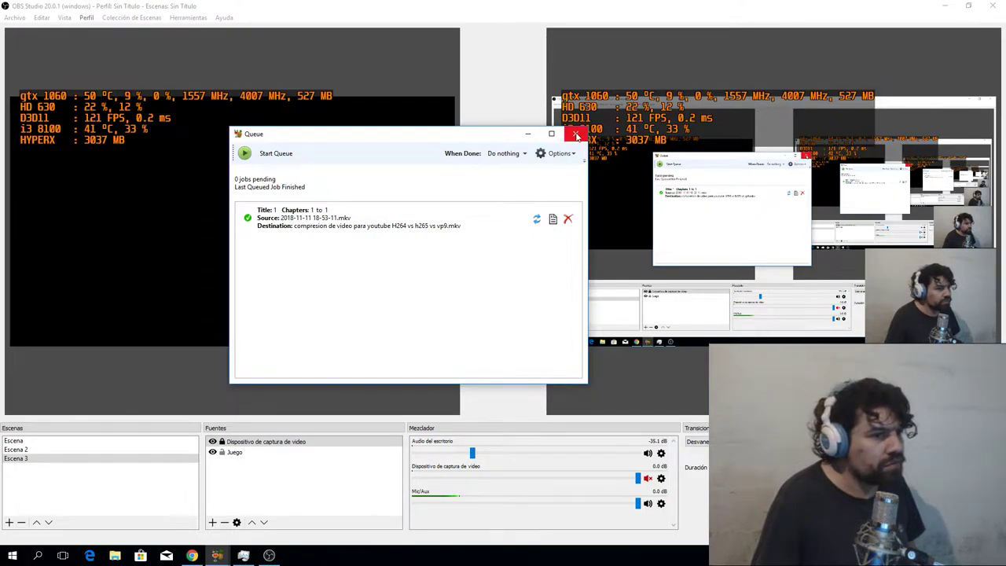
click(576, 136)
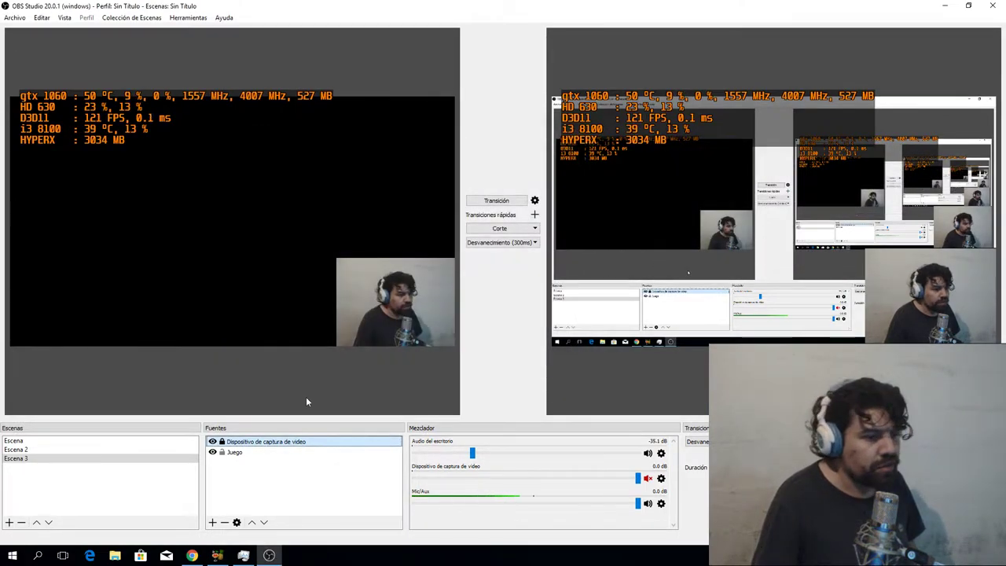
click(216, 556)
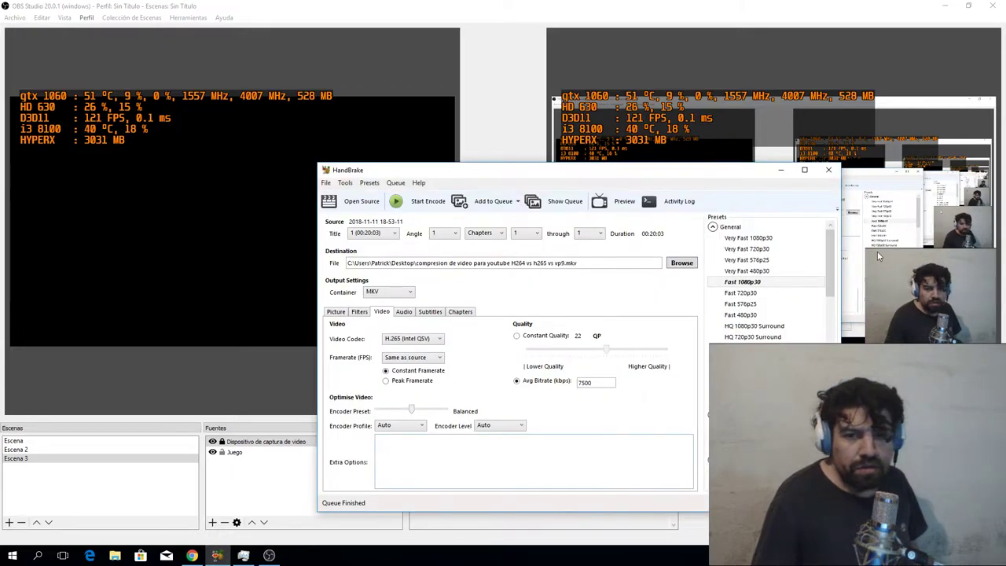
click(828, 170)
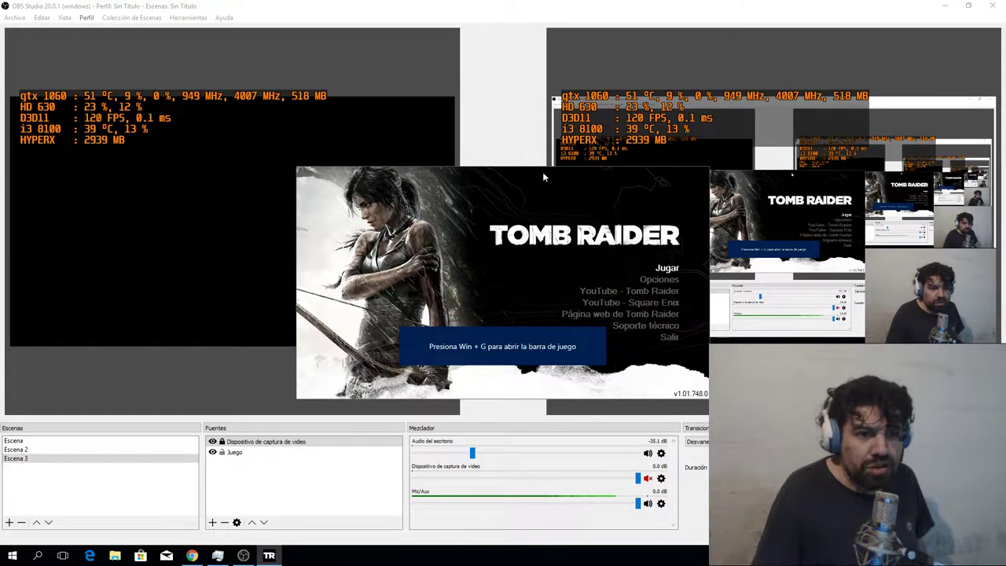
Open the options in the Tomb Raider launcher and set the vertical synchronization to Doble búfer
click(657, 279)
click(472, 227)
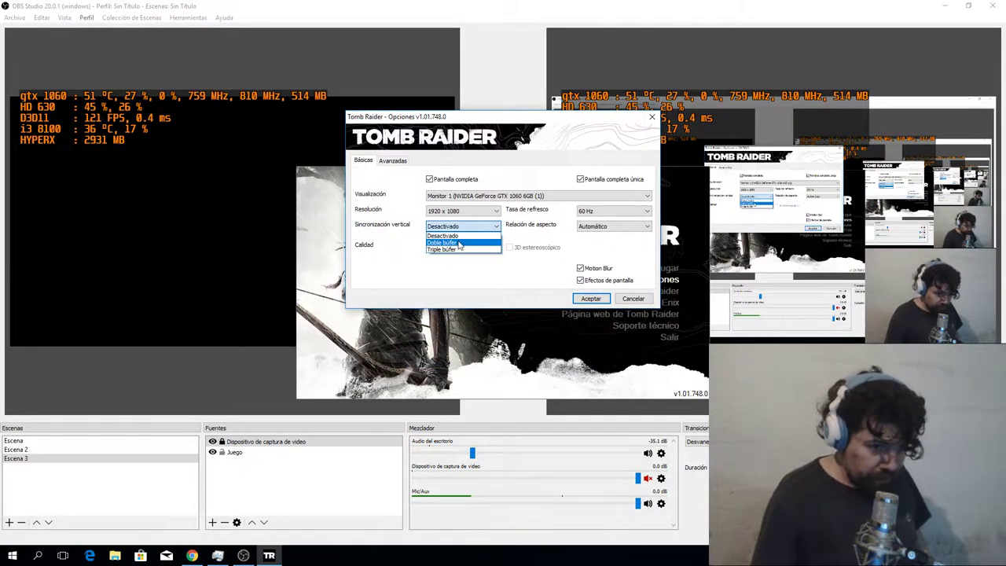
click(462, 242)
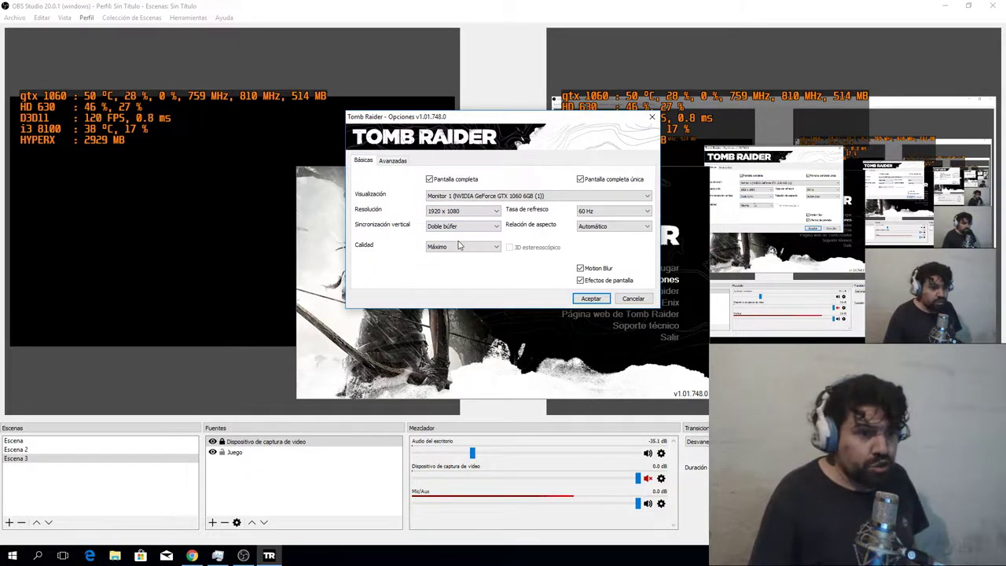
Check the available refresh rates and select 60 Hz for the game
click(618, 209)
click(614, 212)
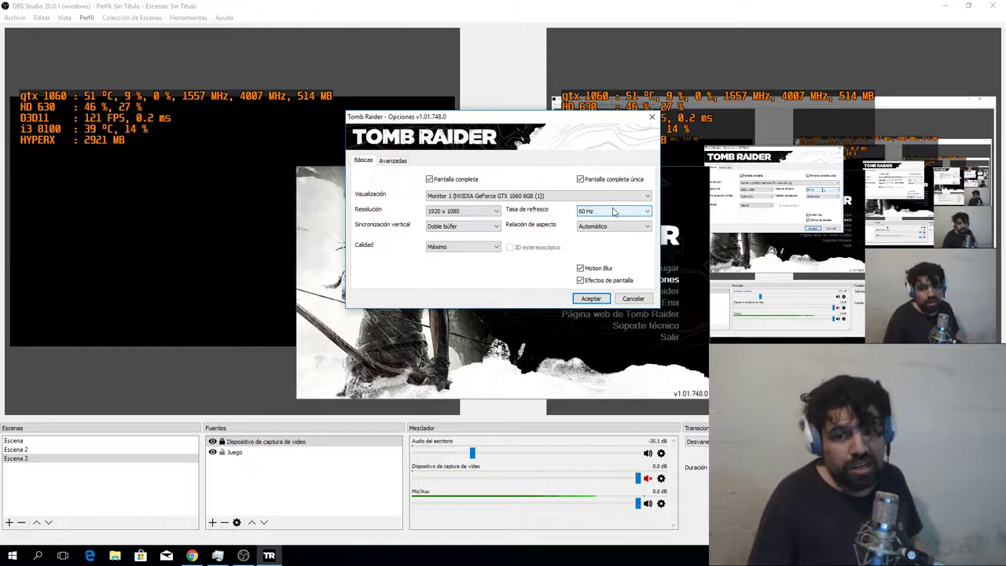
click(614, 211)
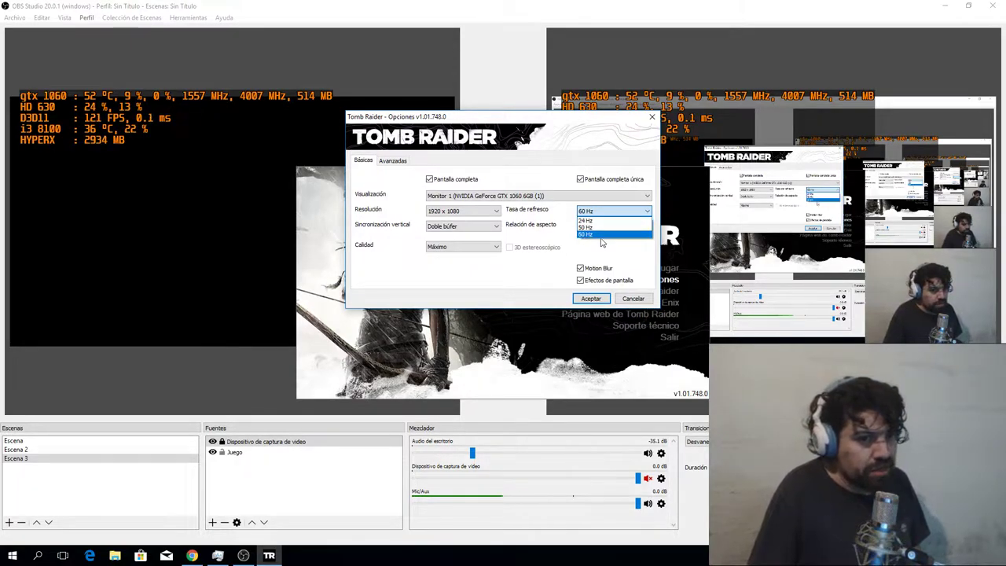
click(601, 235)
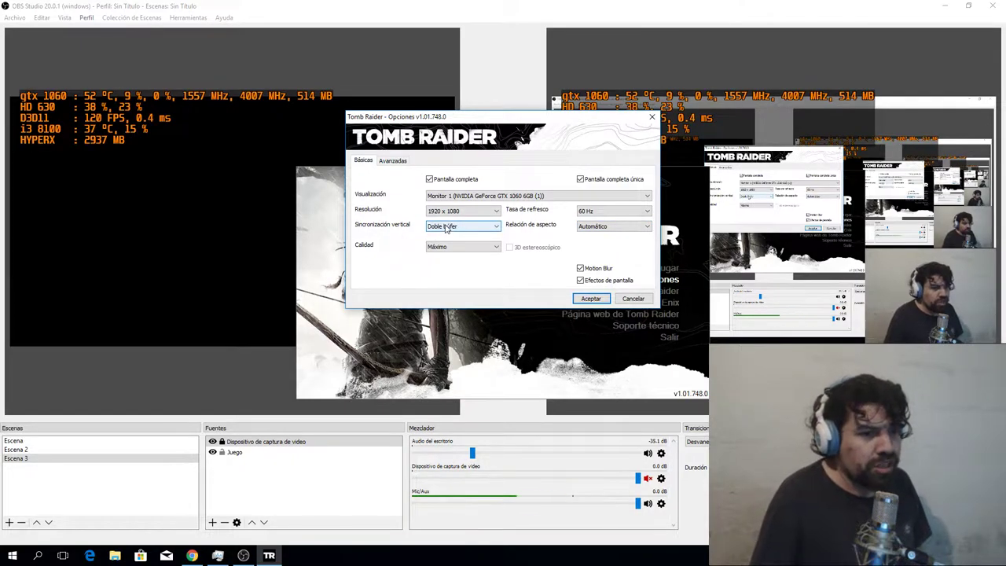
Examine the game's overall quality setting and its advanced graphics options, including the texture filter
click(459, 246)
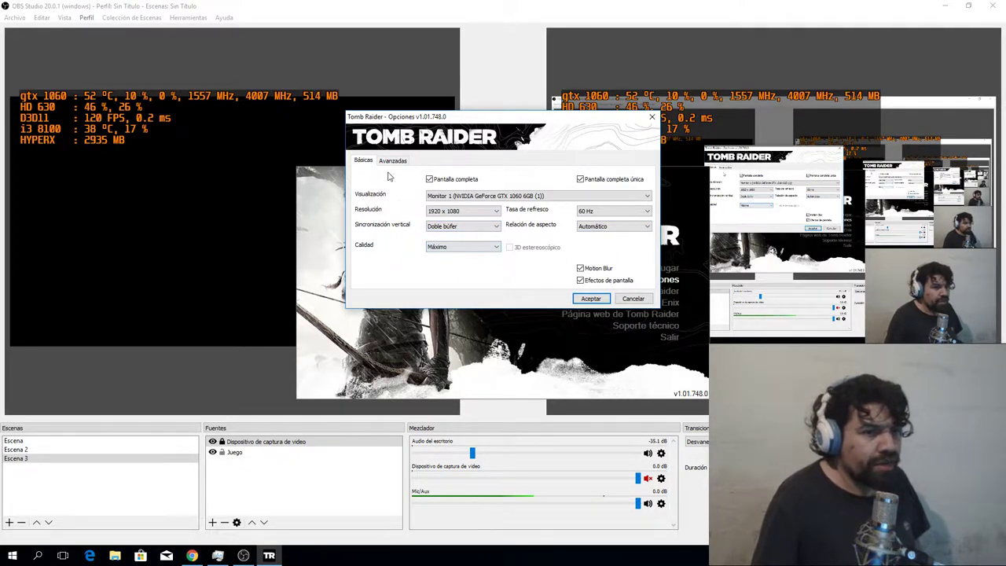
click(390, 163)
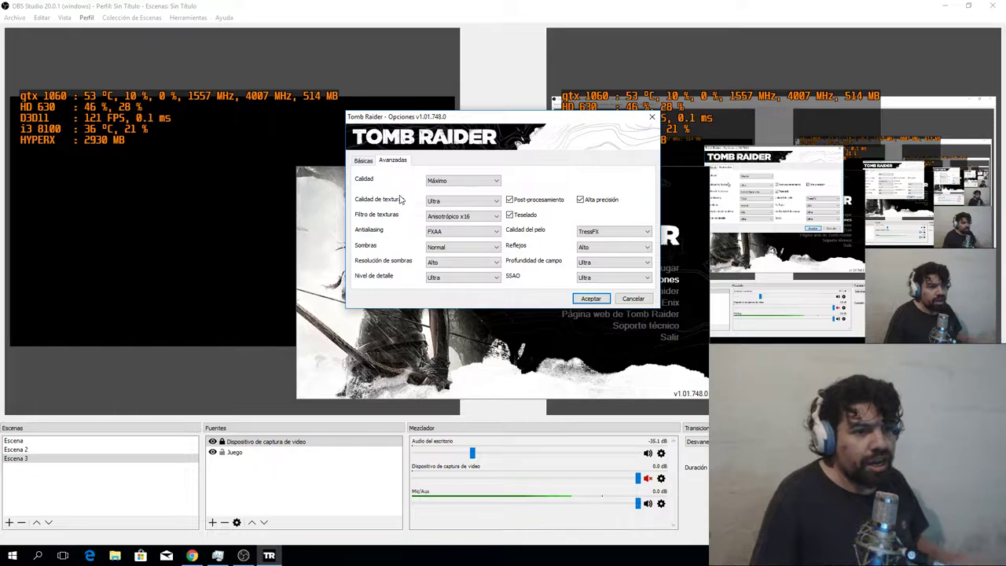
click(441, 216)
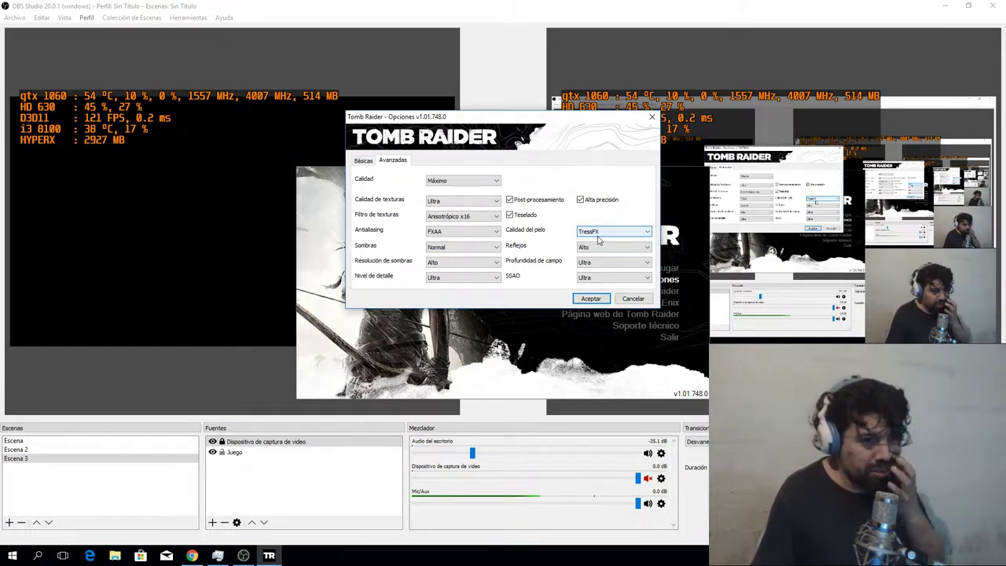
Return to the game's basic options, check the display choices, and turn off Pantalla completa
click(364, 160)
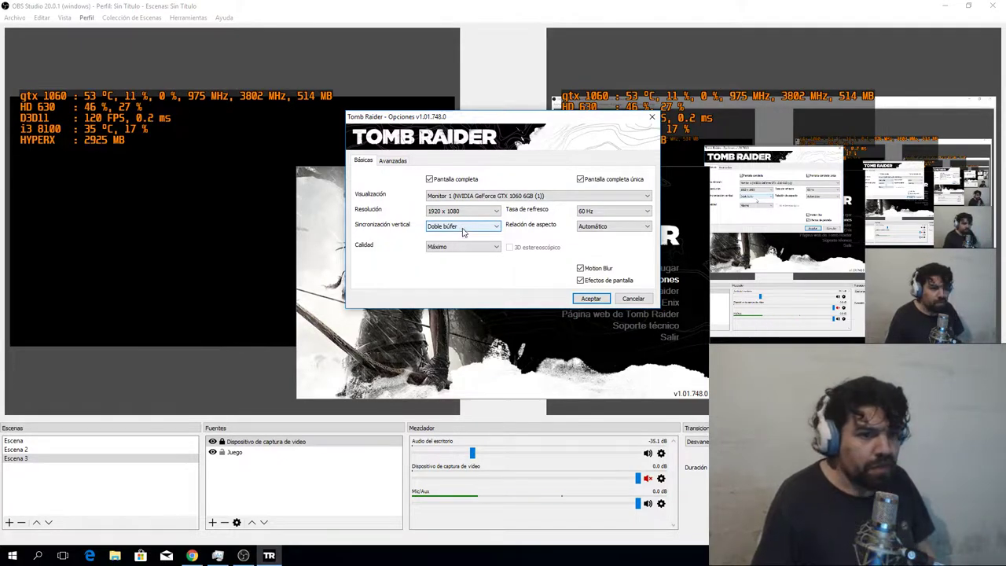
click(479, 195)
click(479, 196)
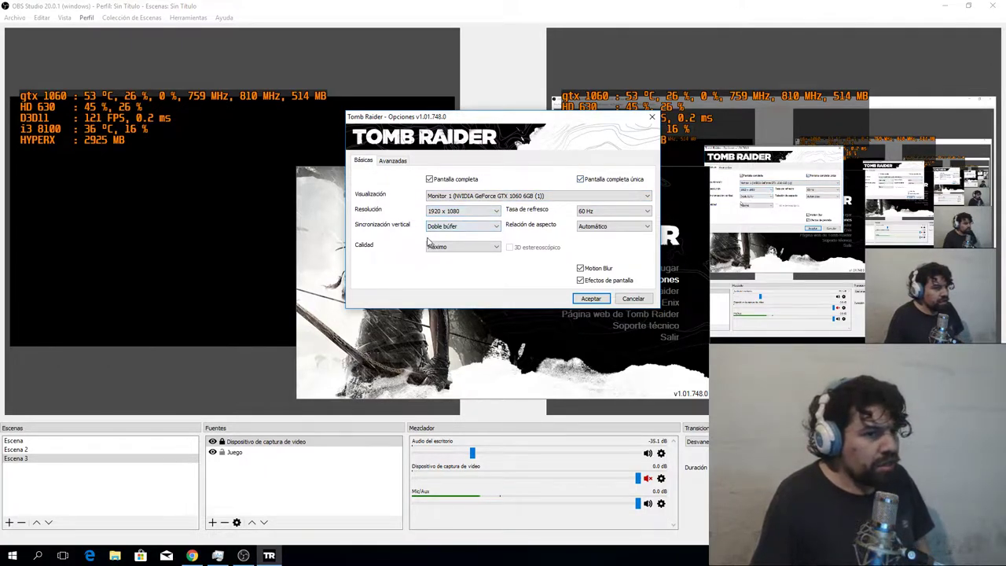
click(444, 179)
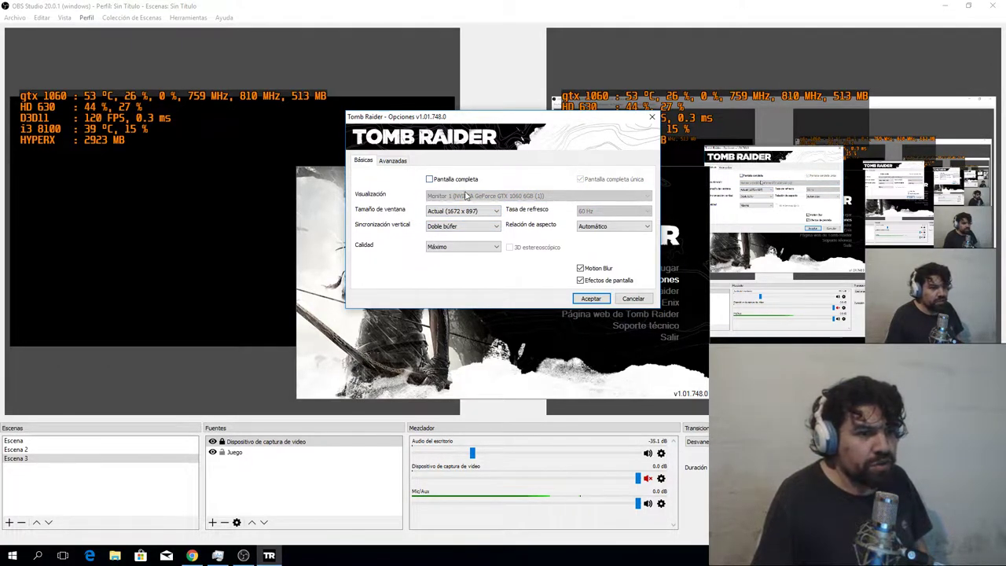
Turn Pantalla completa back on in the Tomb Raider options, accept the settings and start the game
click(462, 210)
click(437, 179)
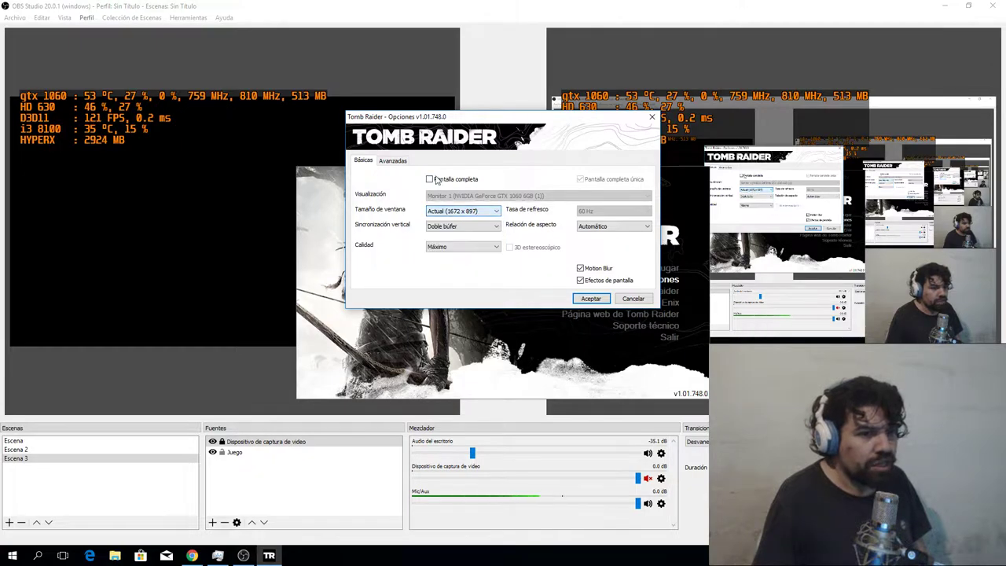
click(437, 179)
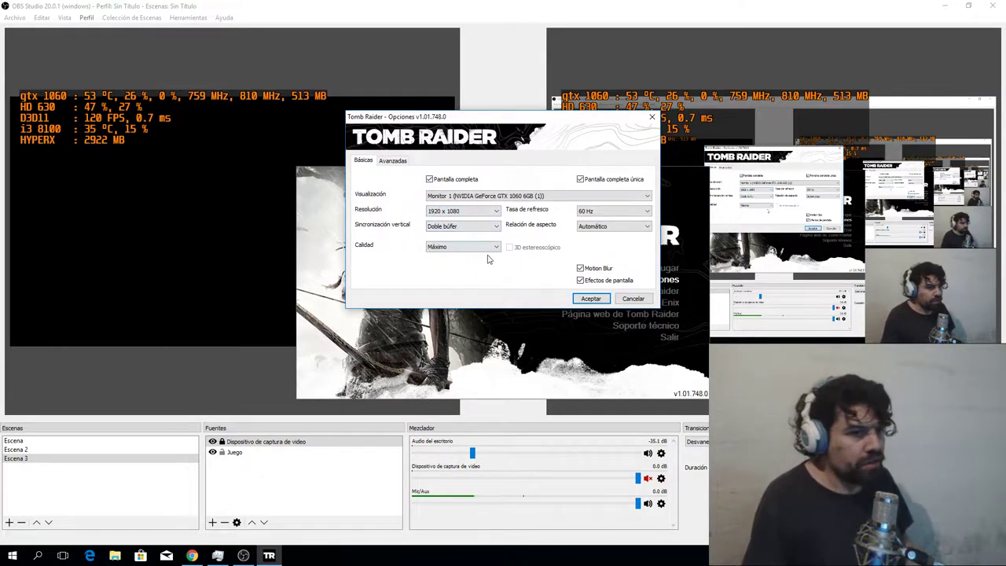
click(589, 299)
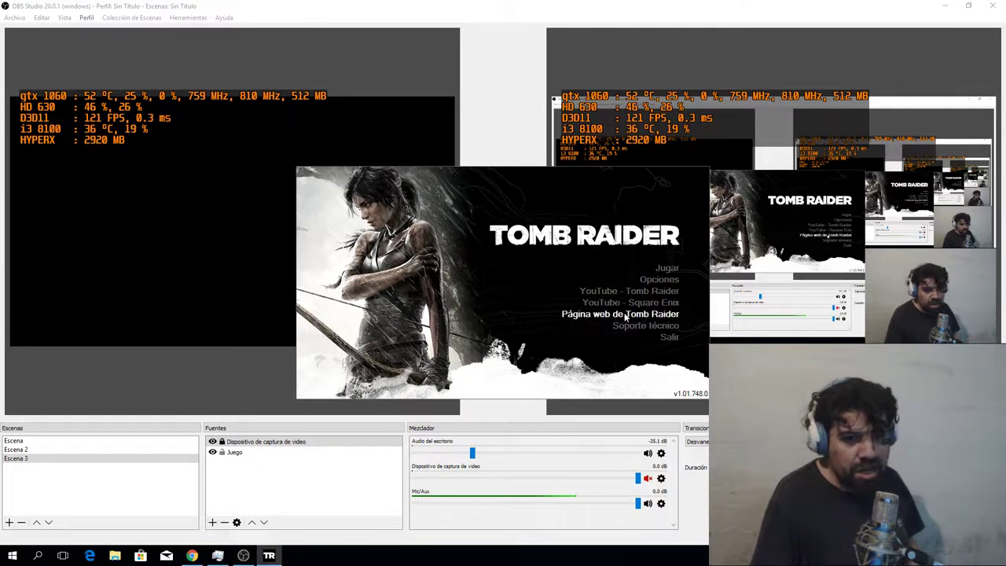
click(659, 271)
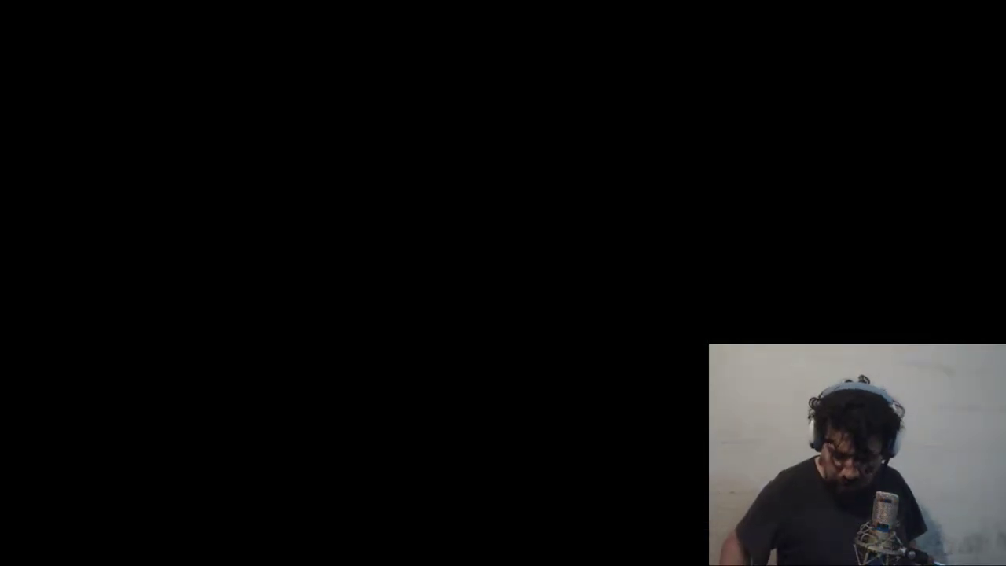
Switch back to OBS and set the Juego source to Capturar ventana específica with the window [TombRaider.exe]: Tomb Raider
key(super)
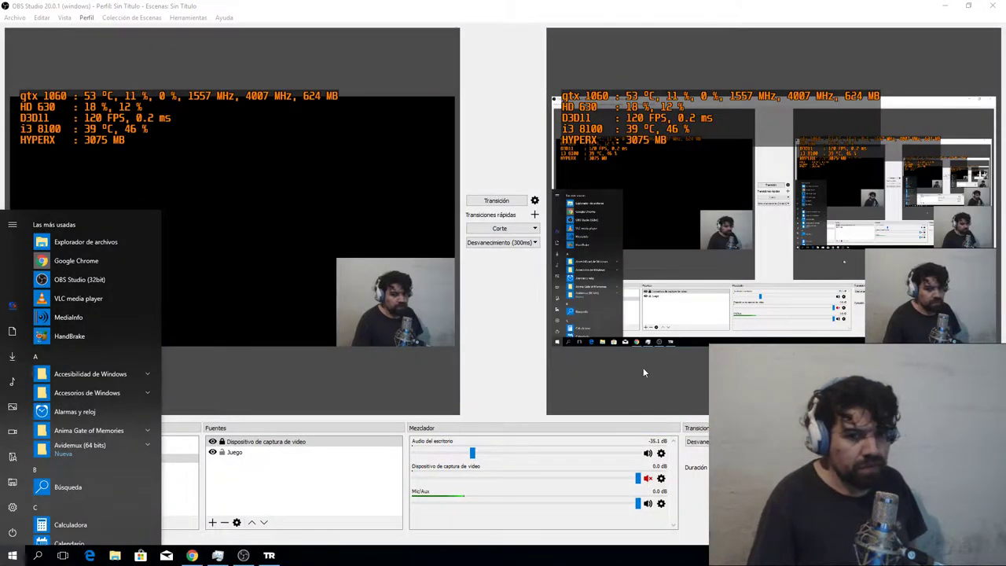
click(307, 480)
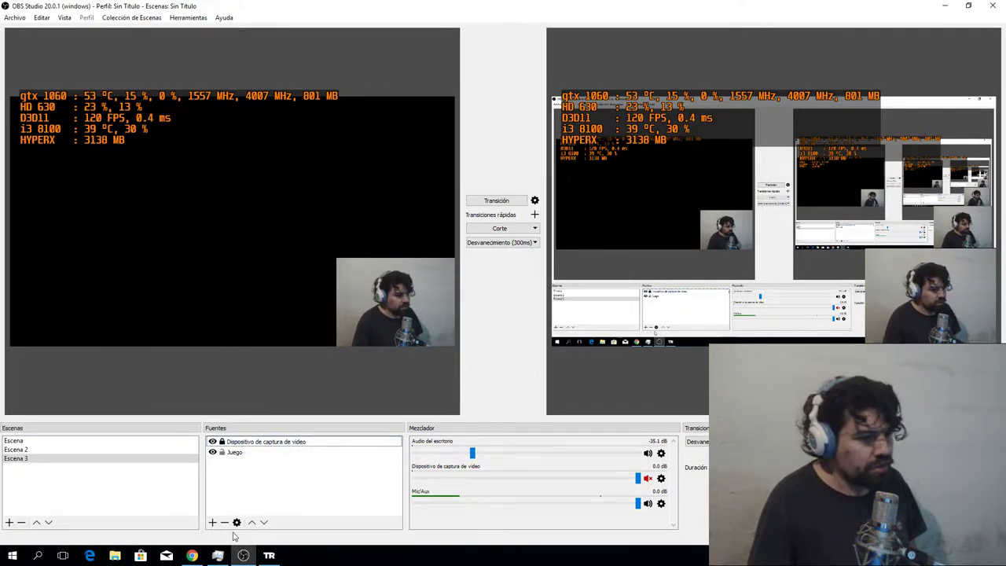
double_click(259, 442)
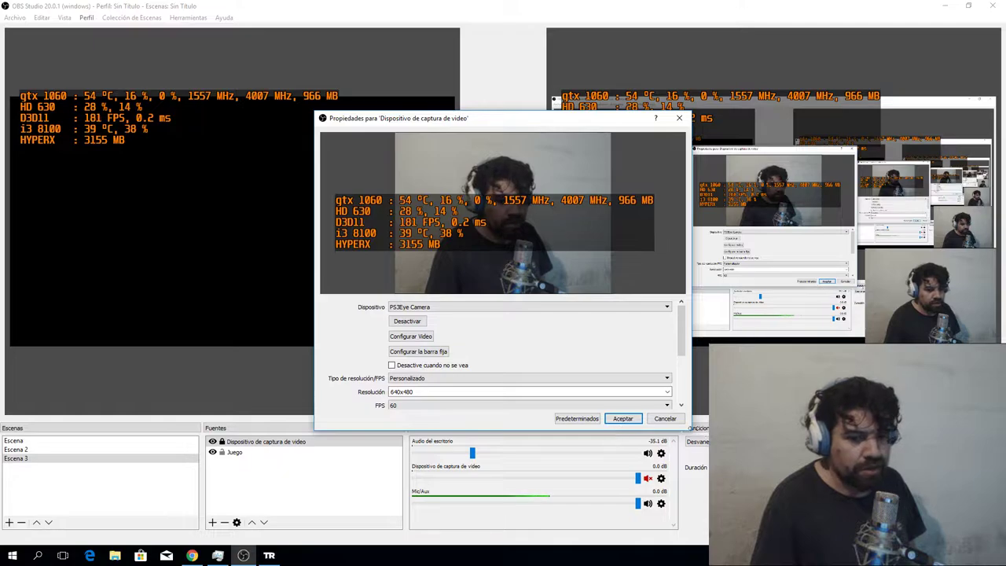
click(664, 419)
double_click(262, 451)
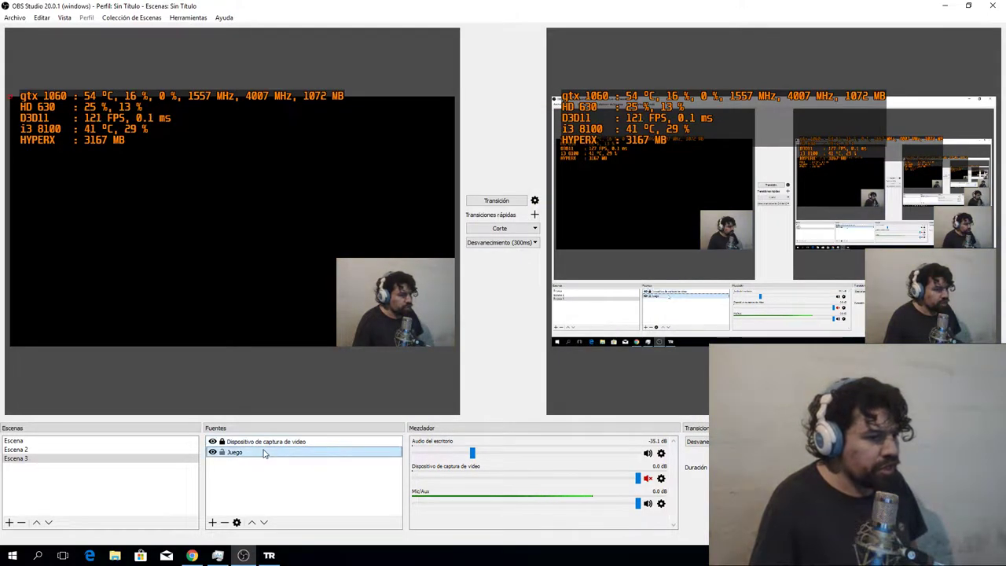
click(442, 329)
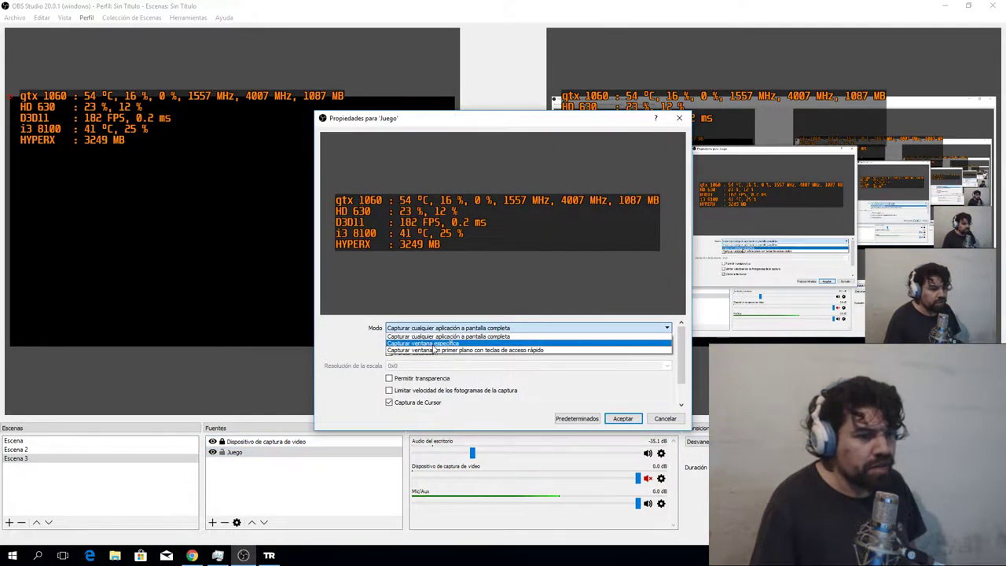
click(437, 346)
click(463, 315)
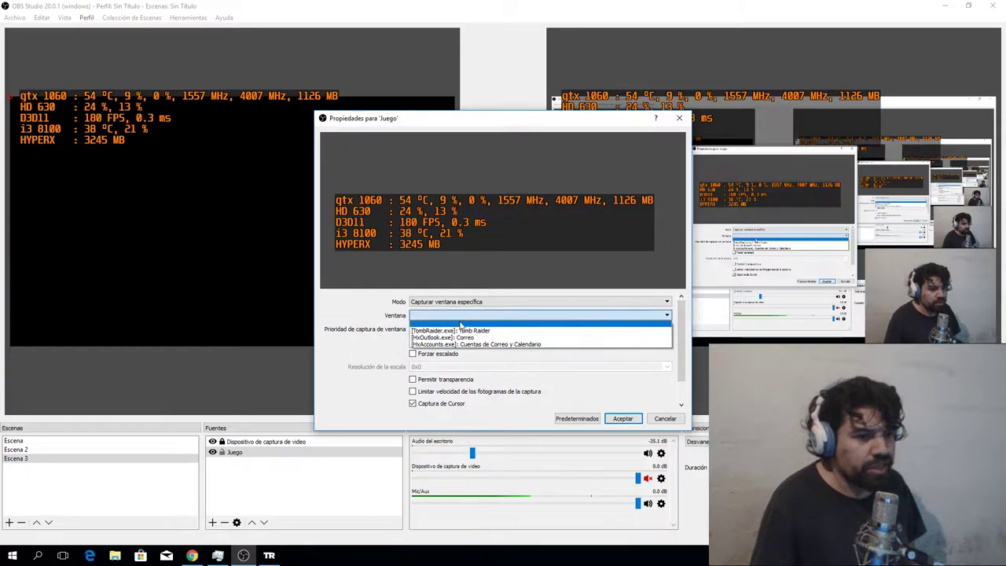
click(454, 324)
click(621, 418)
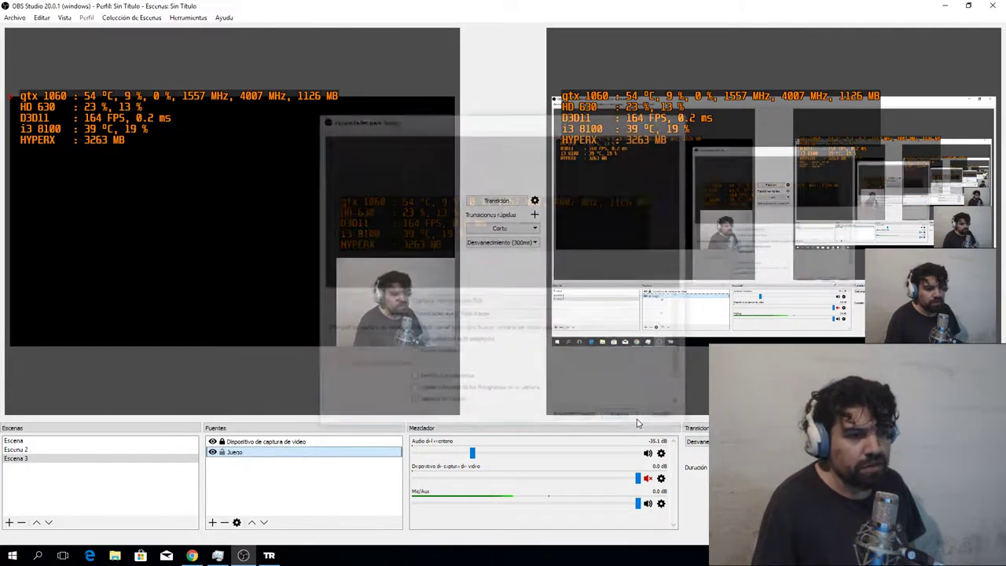
Return to Tomb Raider and, in its graphics options, deactivate Pantalla completa and set Tamaño de ventana to Maximizado, applying both changes
click(269, 555)
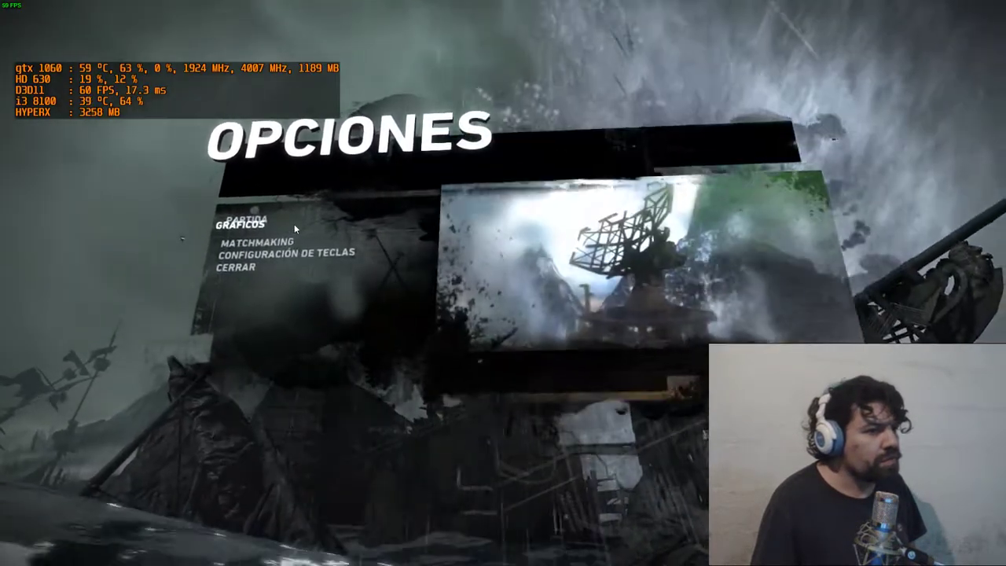
click(295, 225)
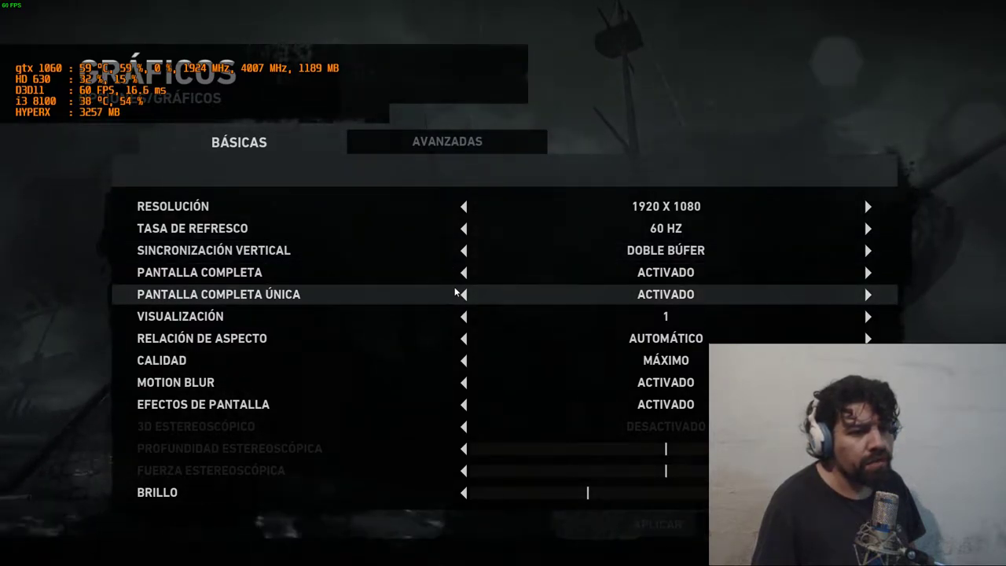
click(464, 273)
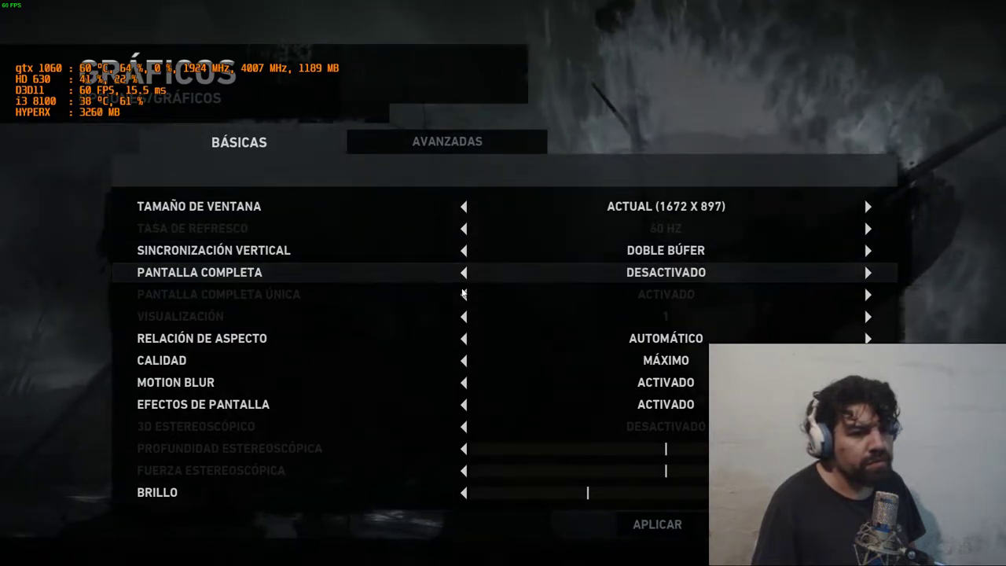
click(657, 524)
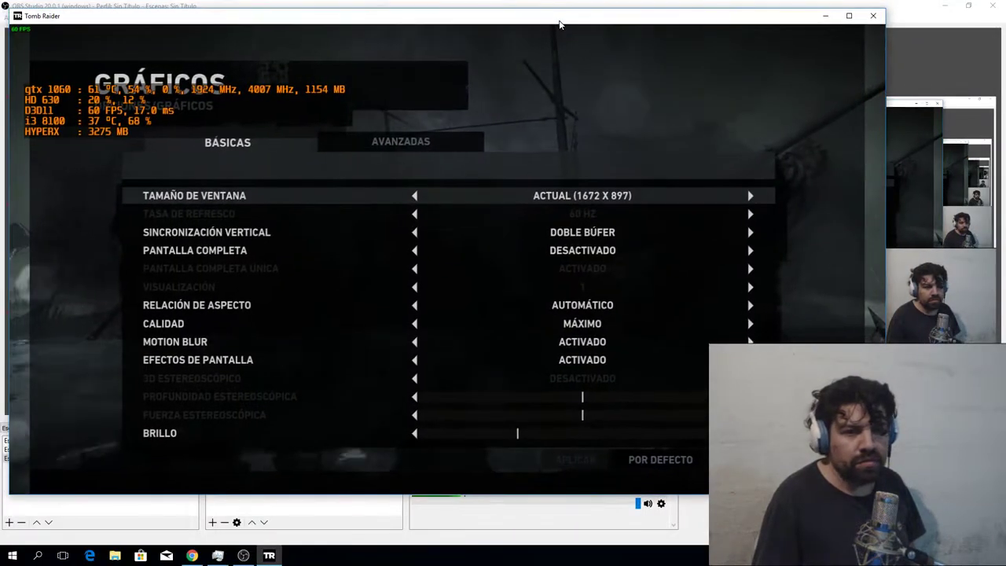
click(744, 196)
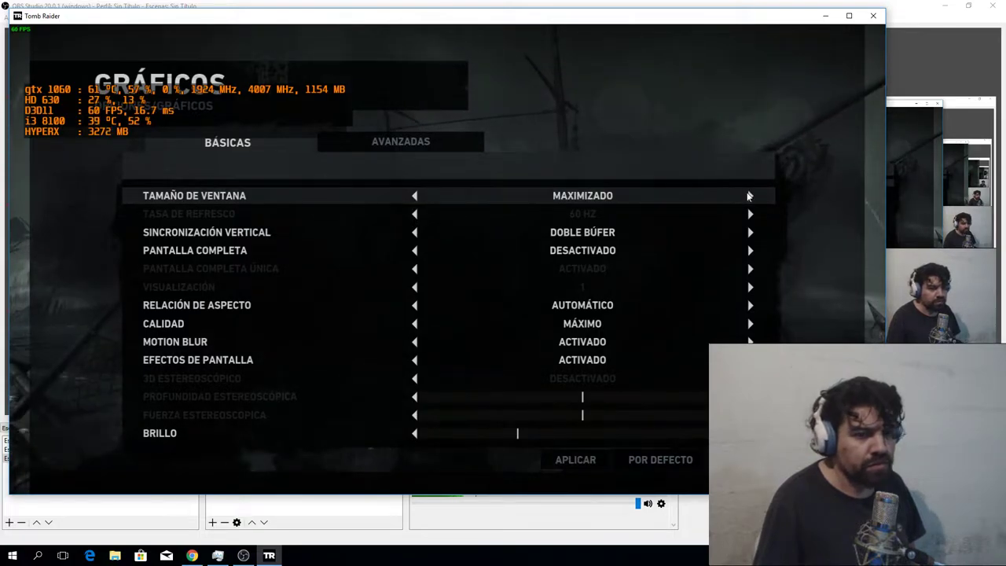
click(577, 459)
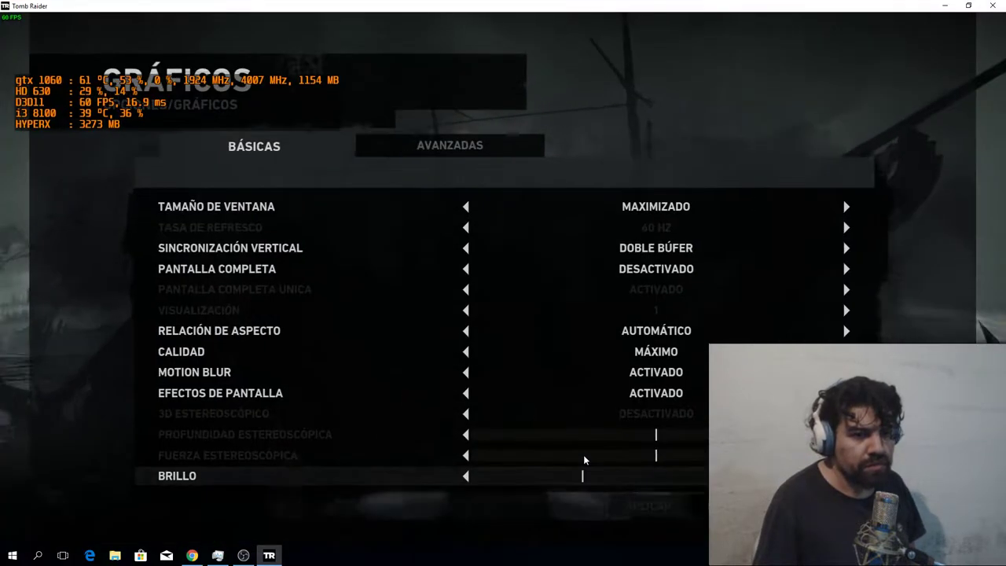
Switch to OBS, check the captured game in the preview and lock the Juego source
click(244, 554)
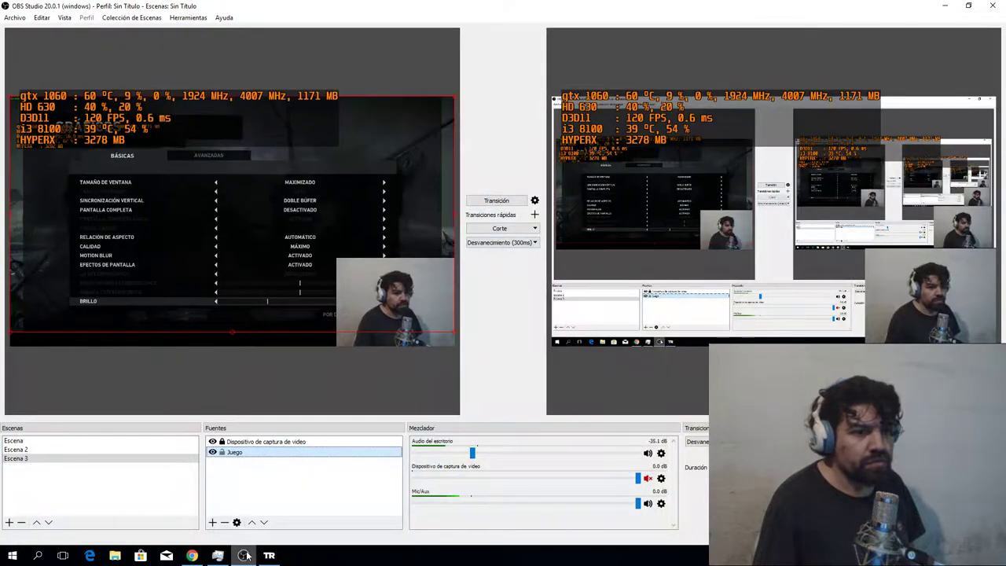
click(220, 453)
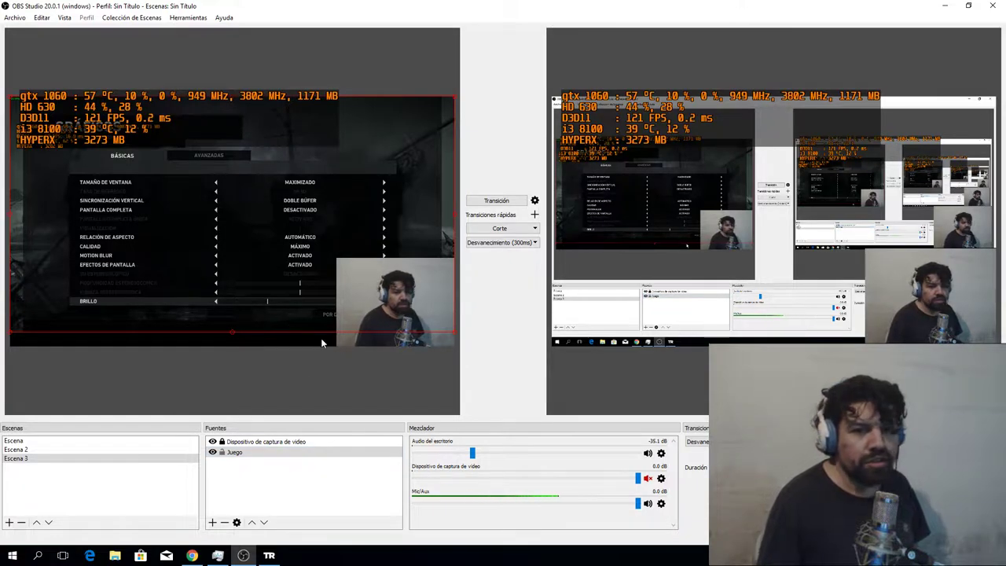
click(409, 342)
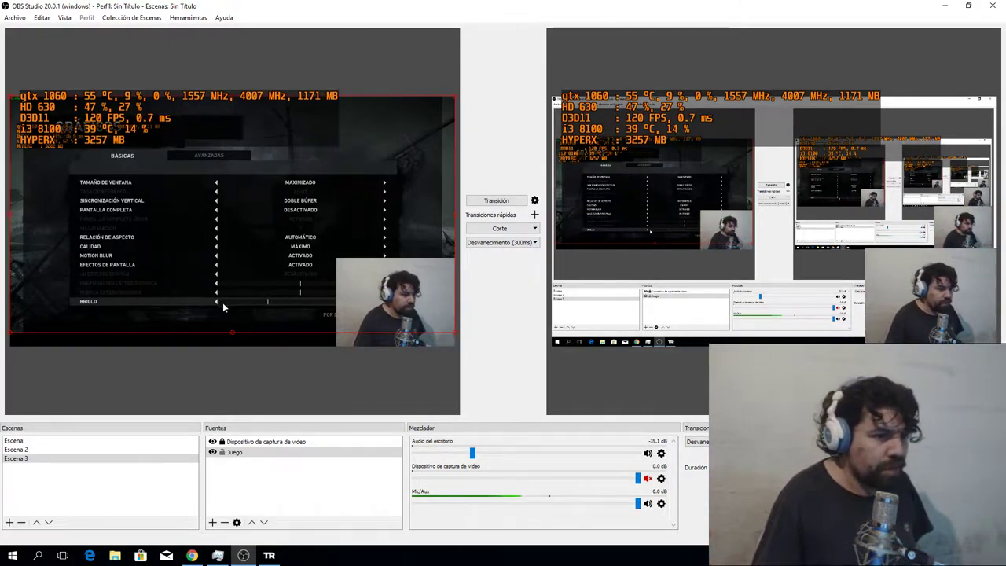
click(213, 452)
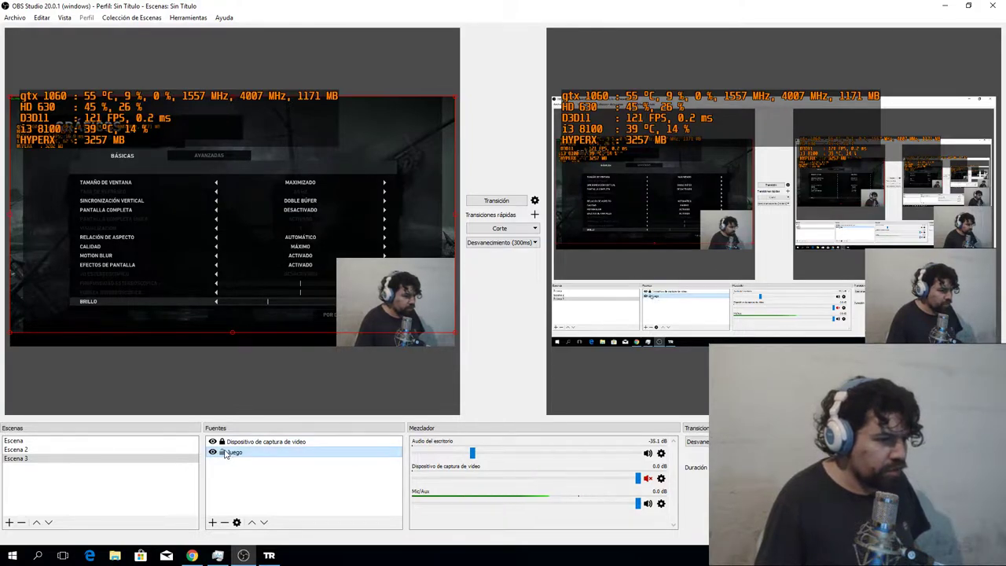
click(222, 453)
click(286, 472)
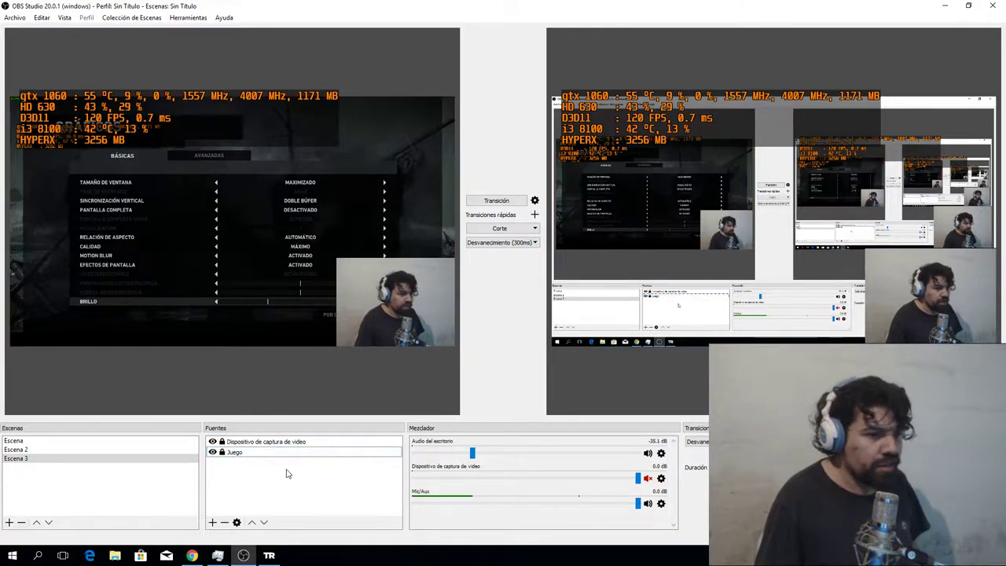
Transition Escena 3 to the program output and check the game's advanced graphics options before returning to the basic ones
click(495, 201)
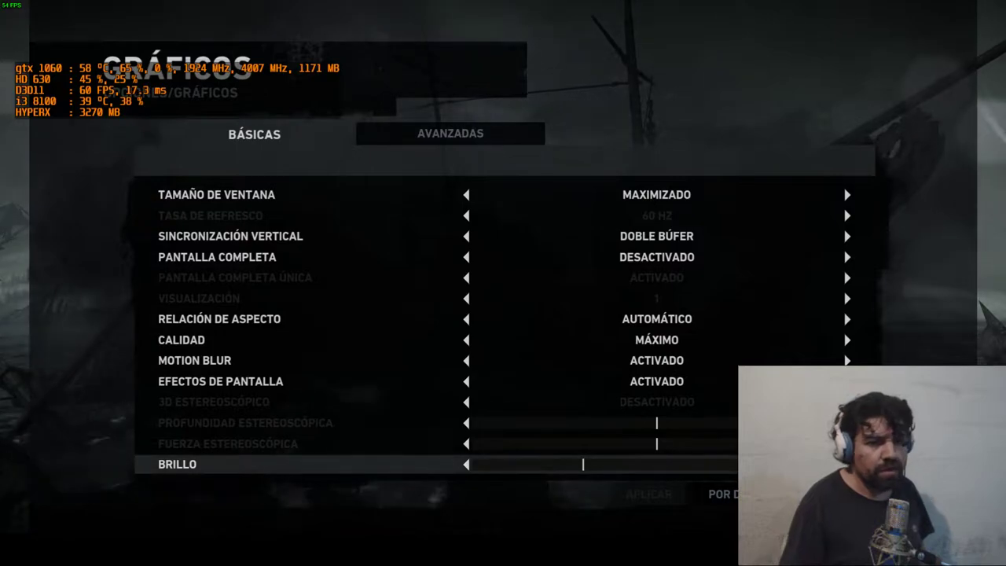
click(467, 143)
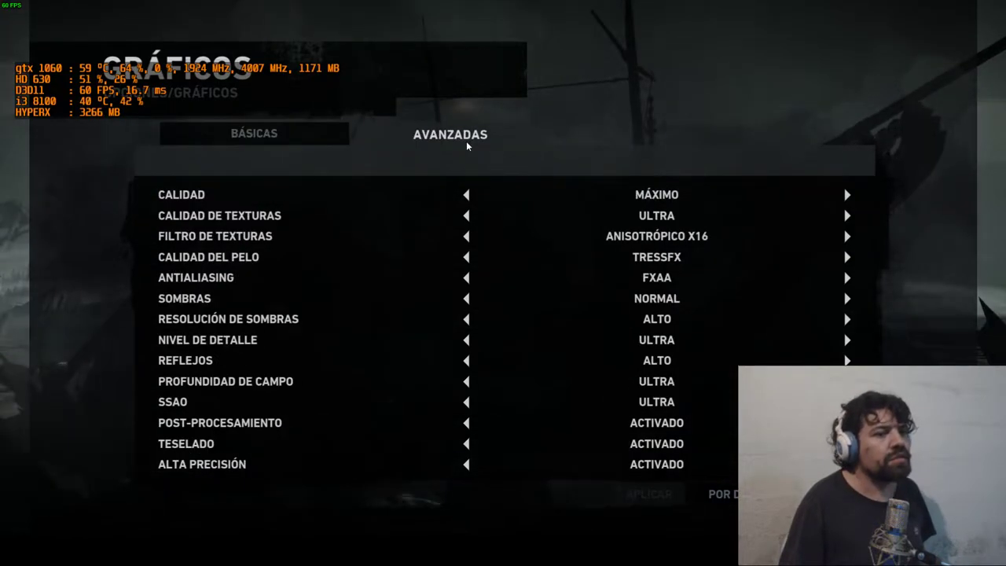
click(314, 138)
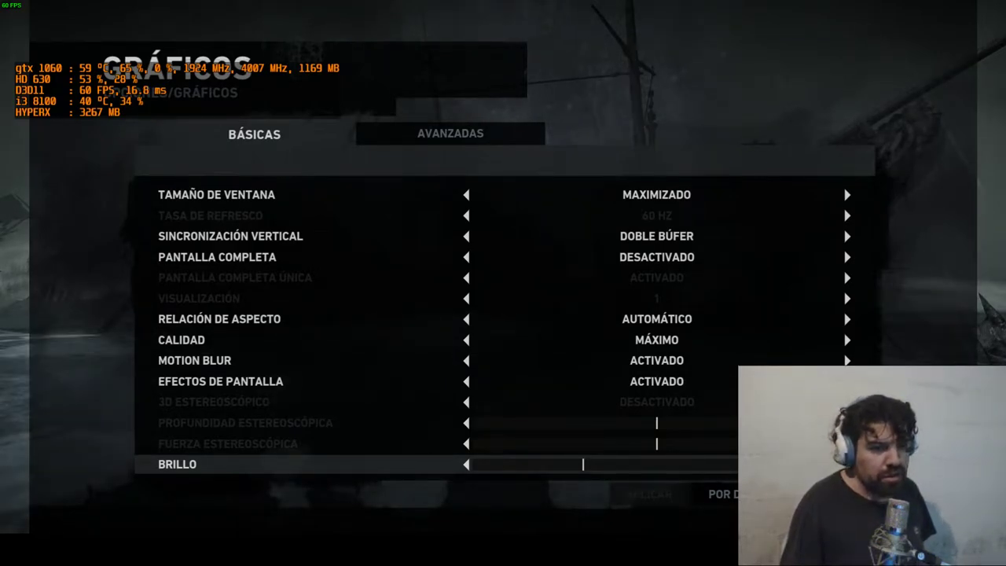
Lower Tomb Raider to about half in the Windows volume mixer and set OBS's Audio del escritorio level to -14.6 dB
key(alt+Tab)
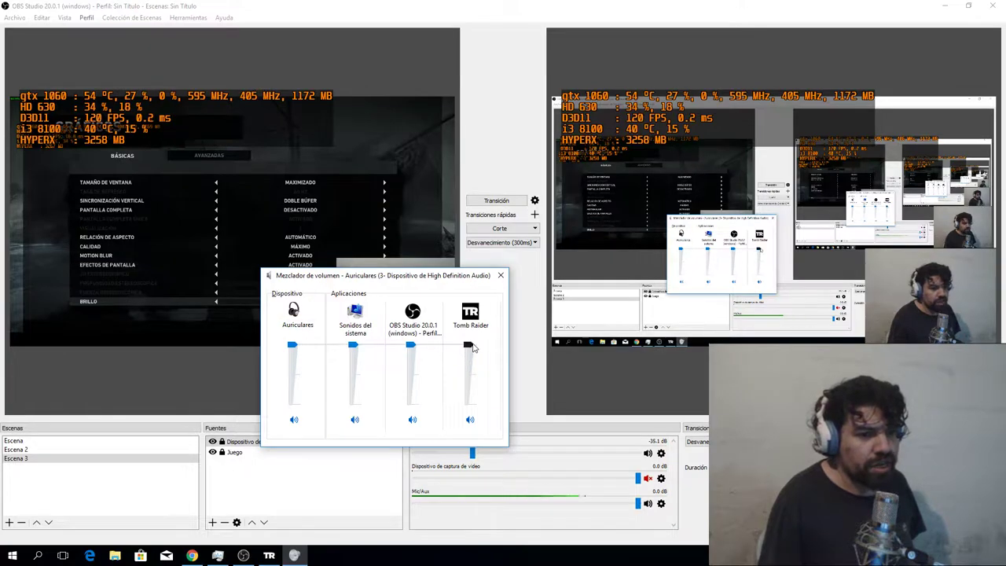
drag(474, 349, 471, 377)
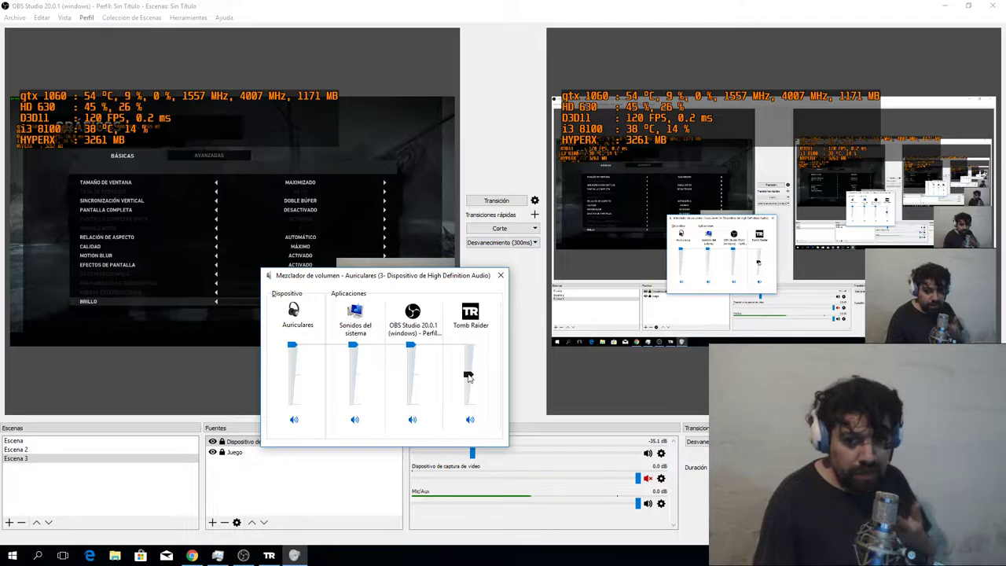
click(500, 276)
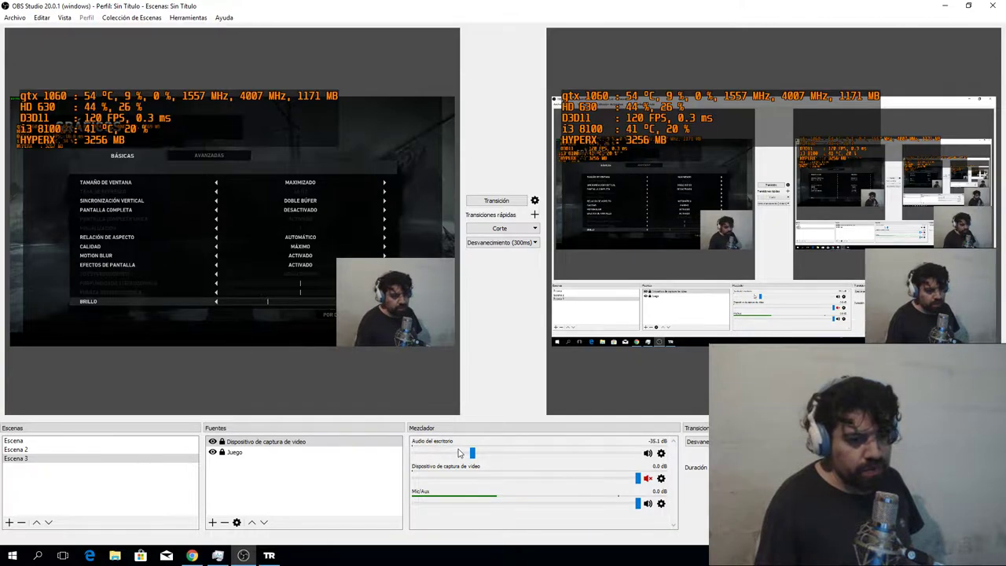
drag(471, 454, 521, 453)
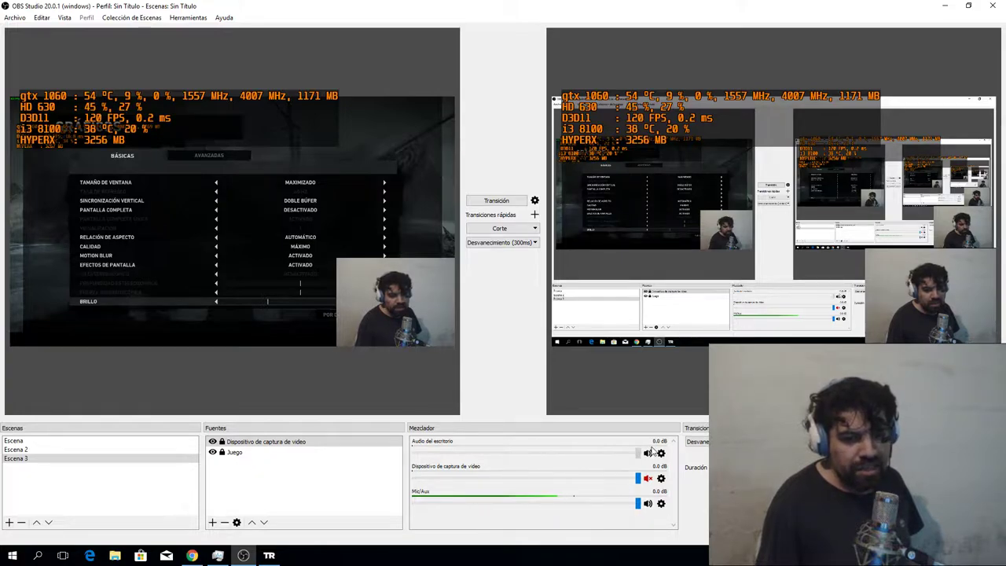
drag(603, 456, 549, 458)
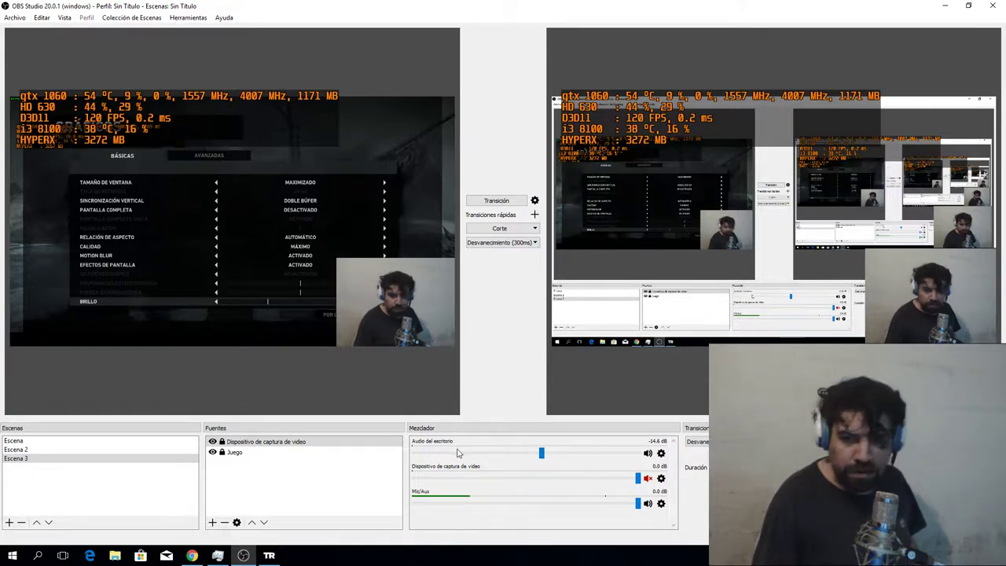
Transition the game scene to the program output, leave the game's options and continue from Último guardado en campamento
click(496, 201)
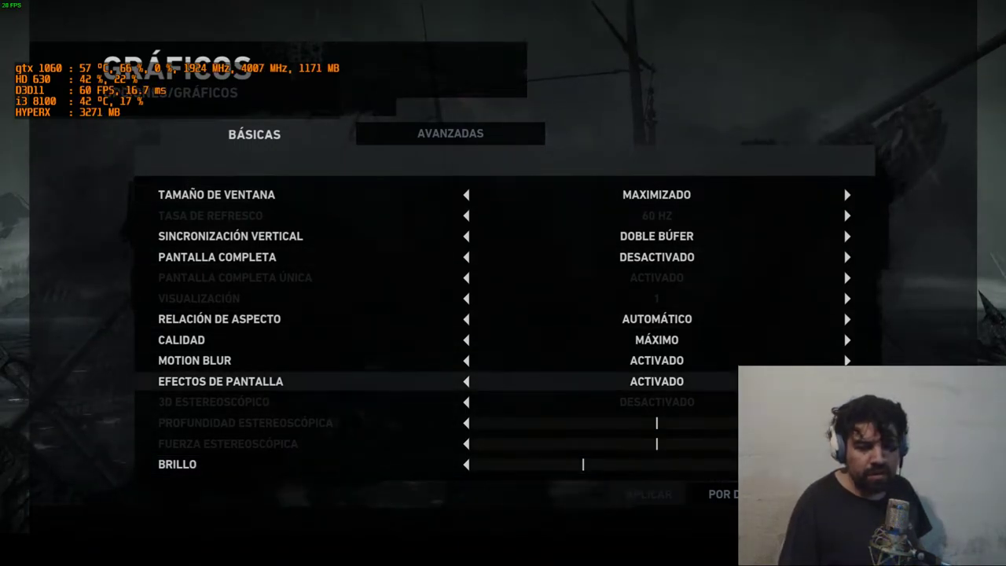
key(Escape)
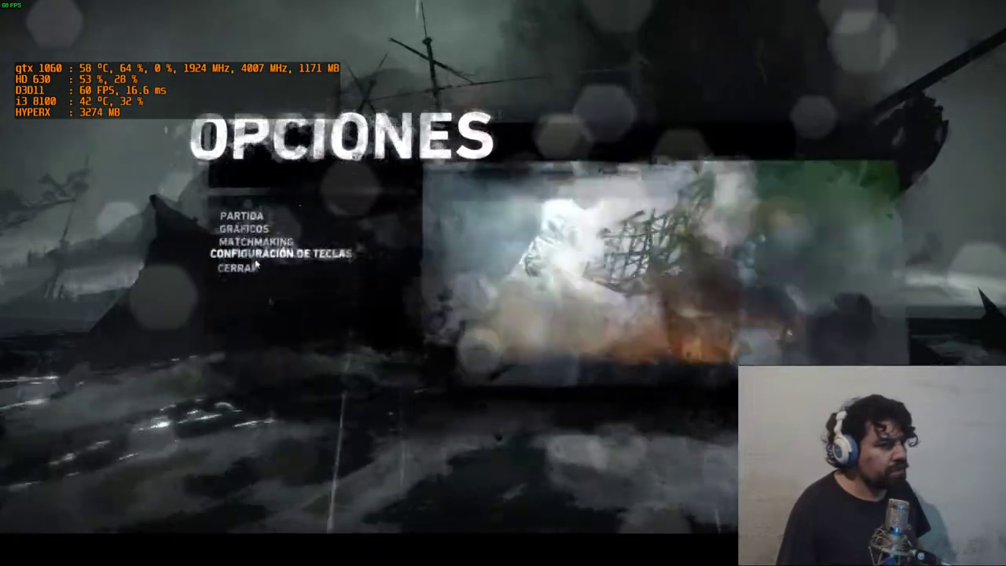
click(249, 265)
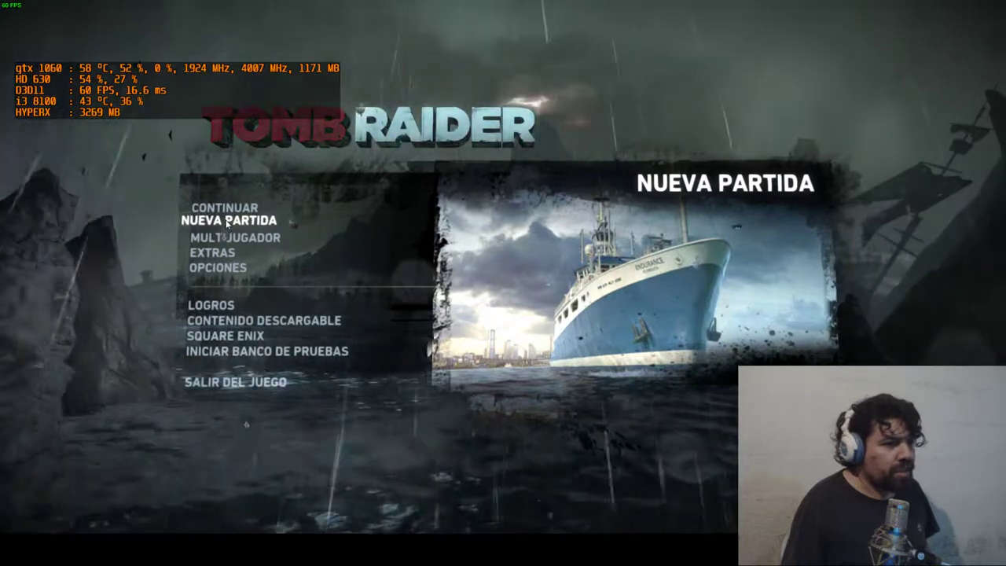
click(225, 207)
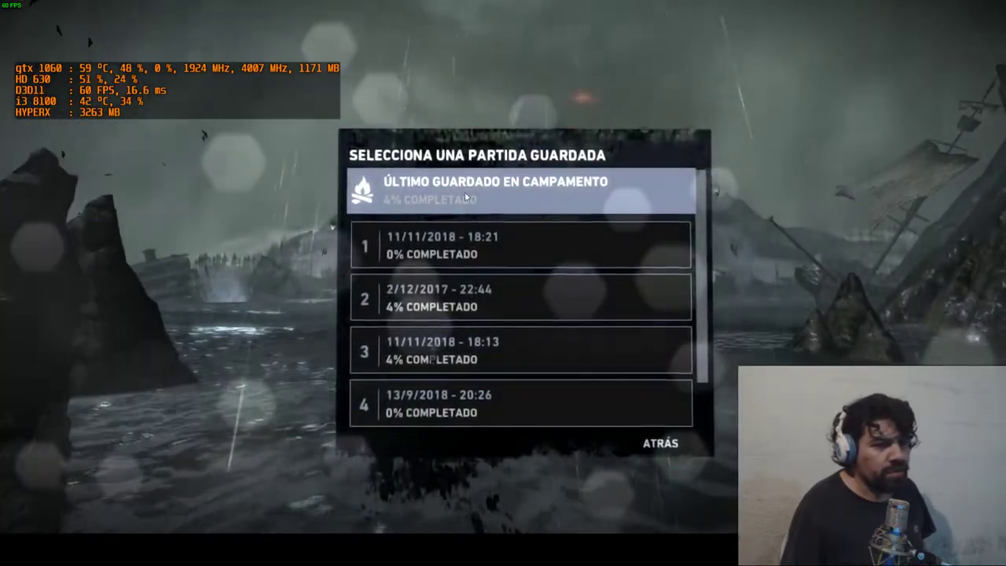
click(466, 196)
click(418, 326)
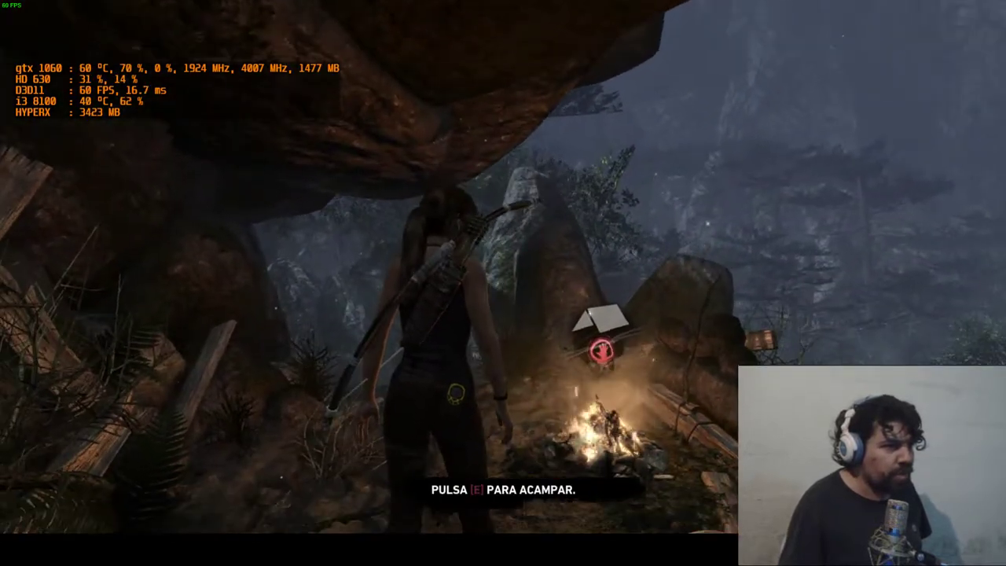
key(w)
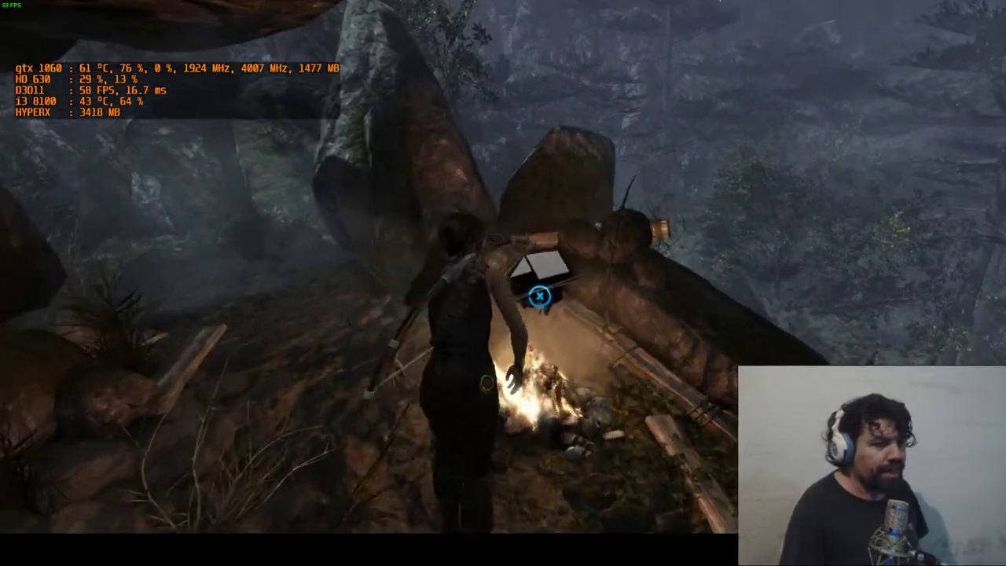
key(w)
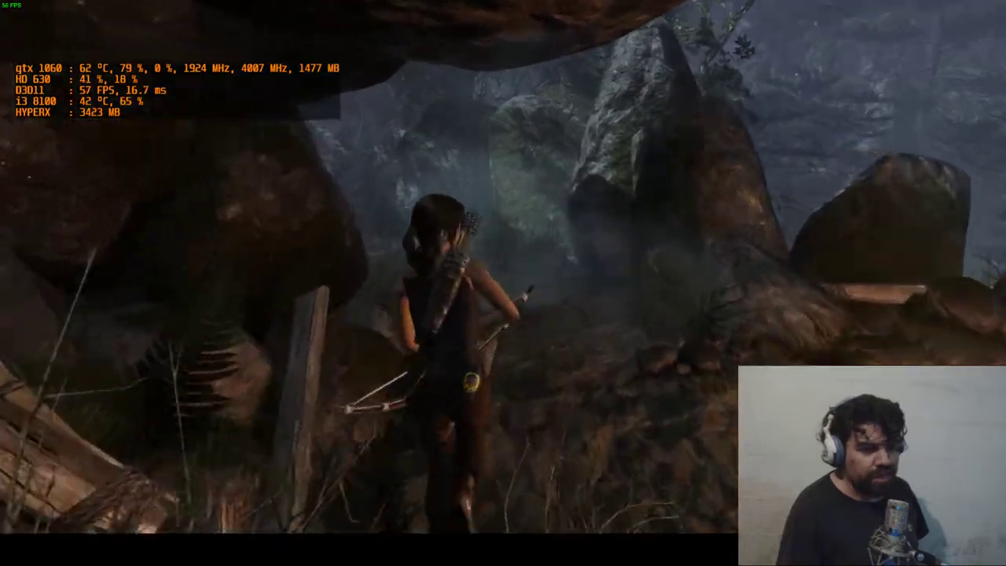
key(w)
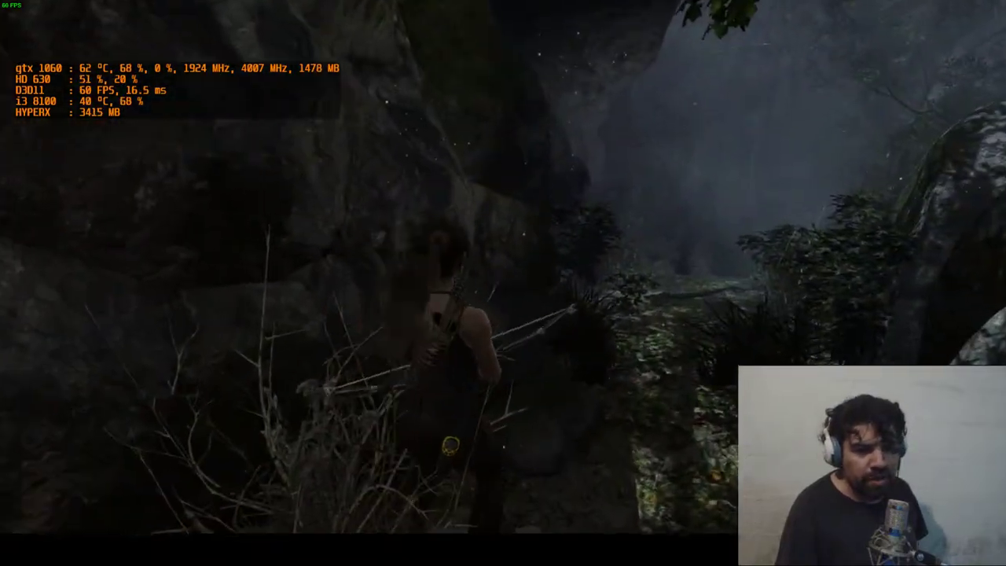
key(w)
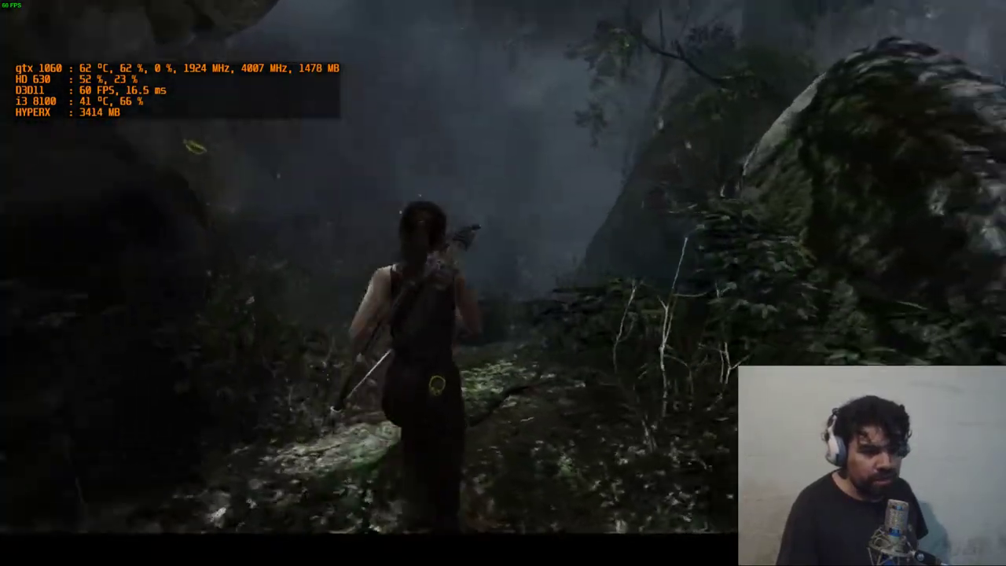
key(w)
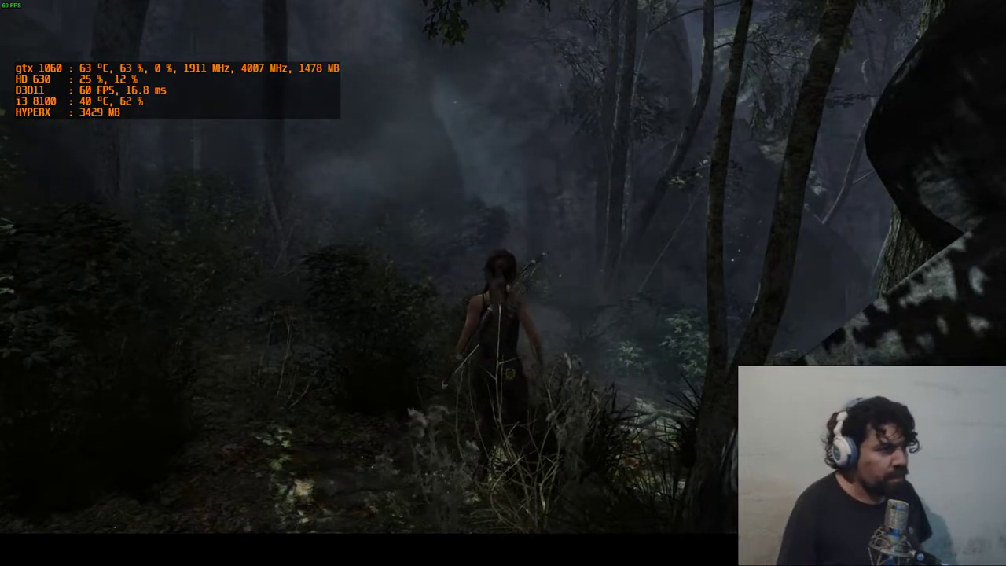
key(w)
key(w)
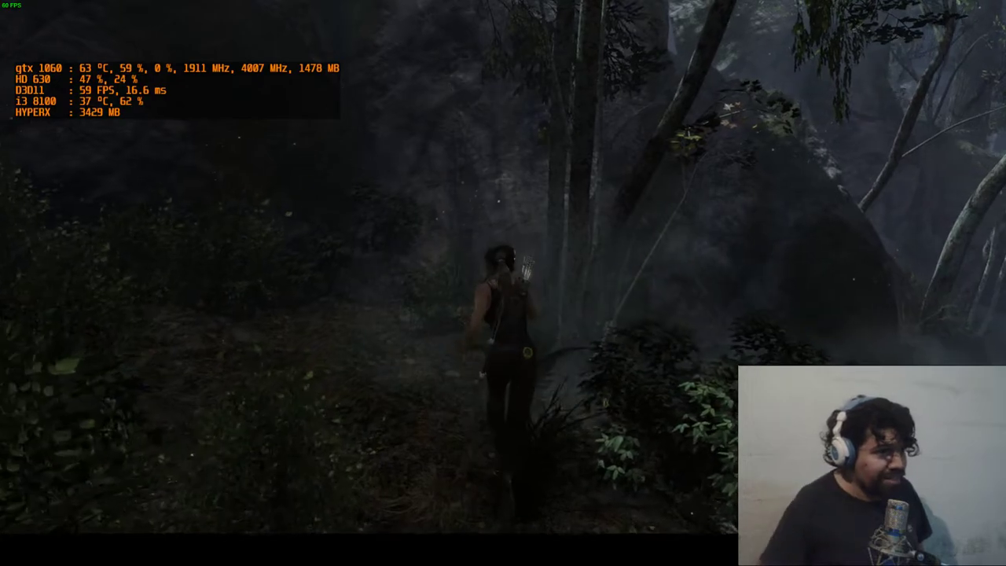
key(w)
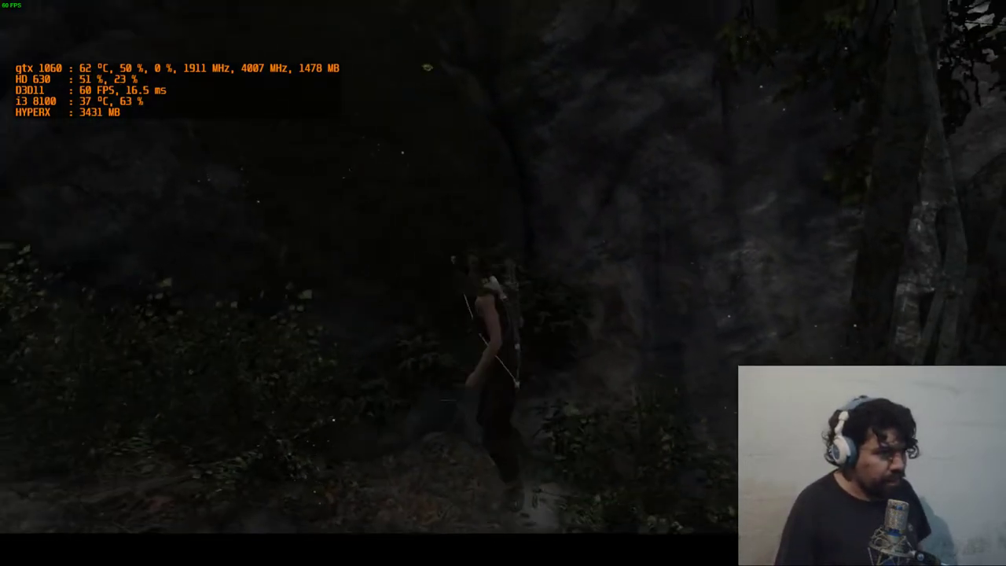
key(w)
key(w)
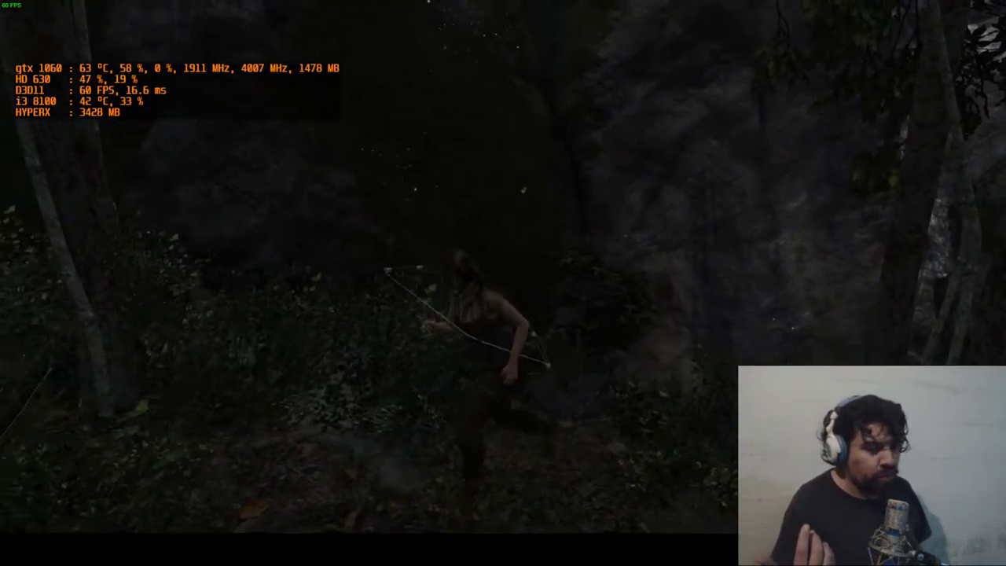
key(w)
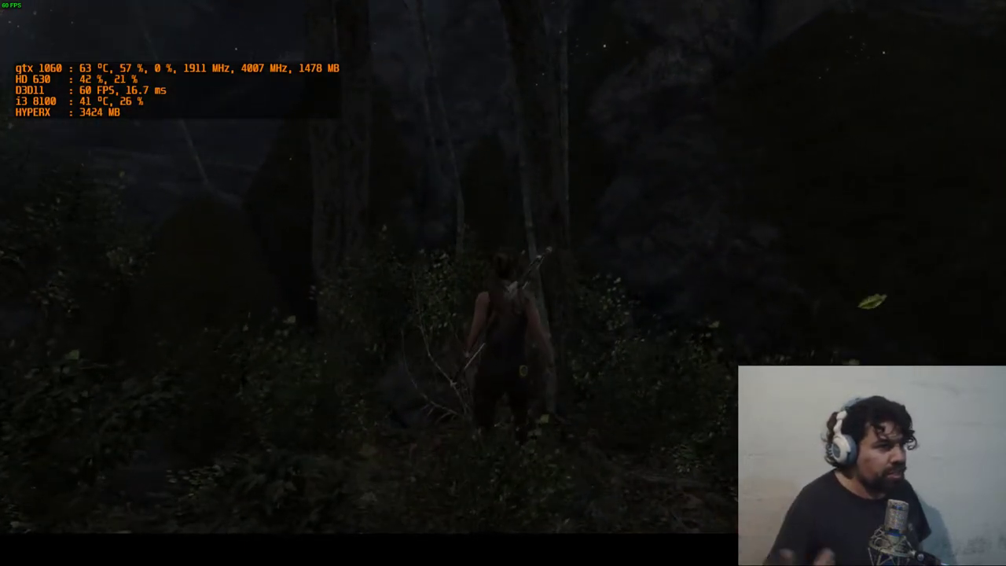
key(w)
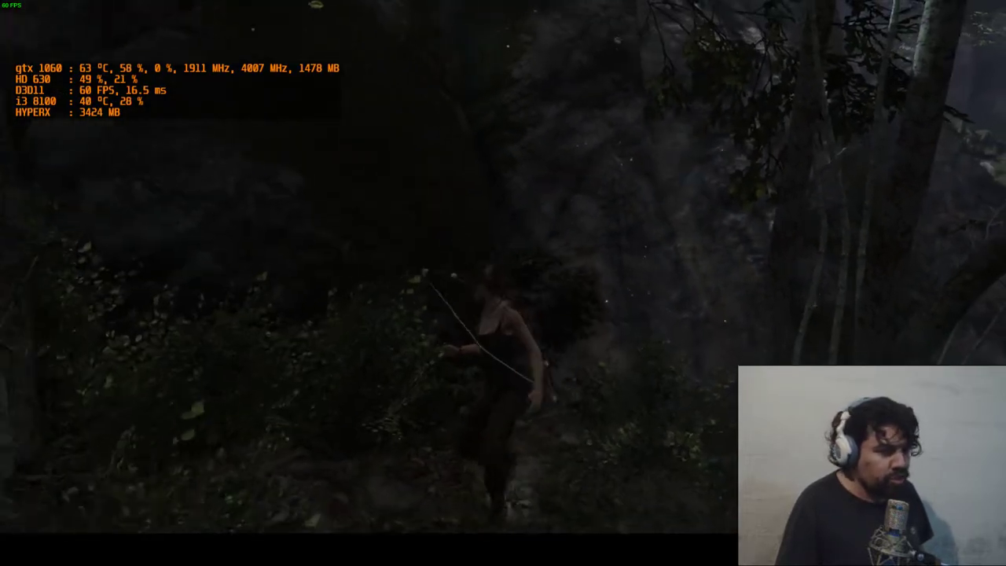
key(w)
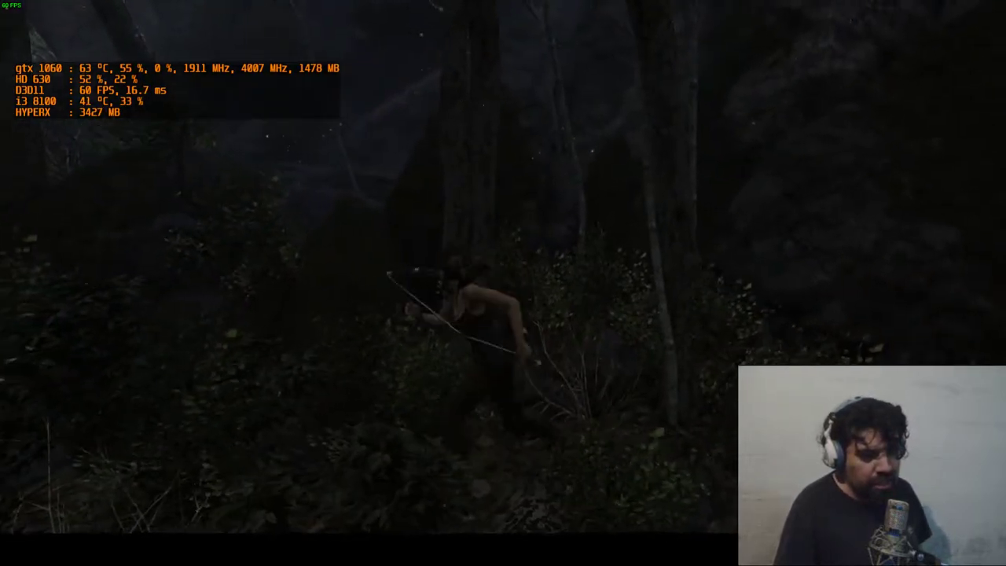
key(w)
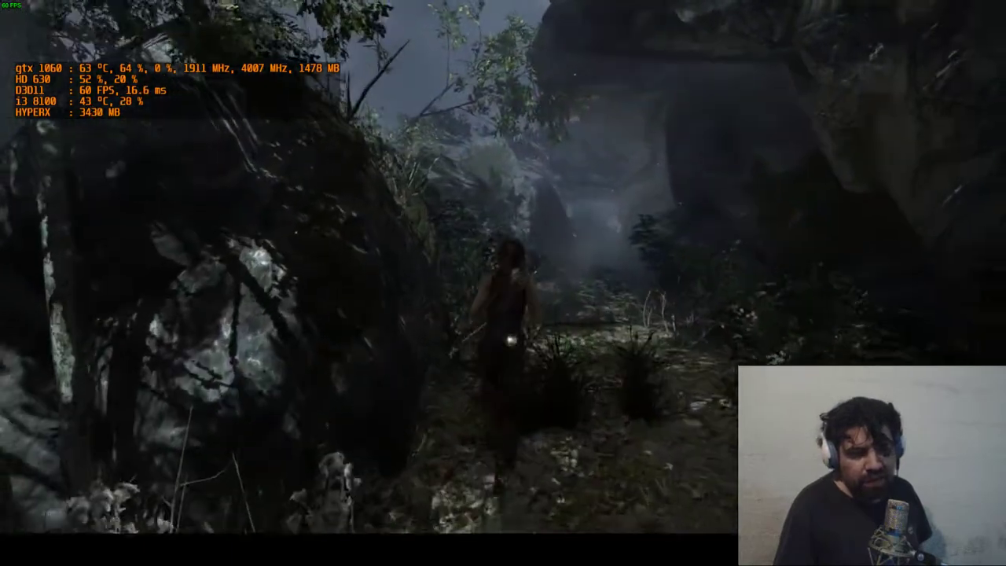
key(w)
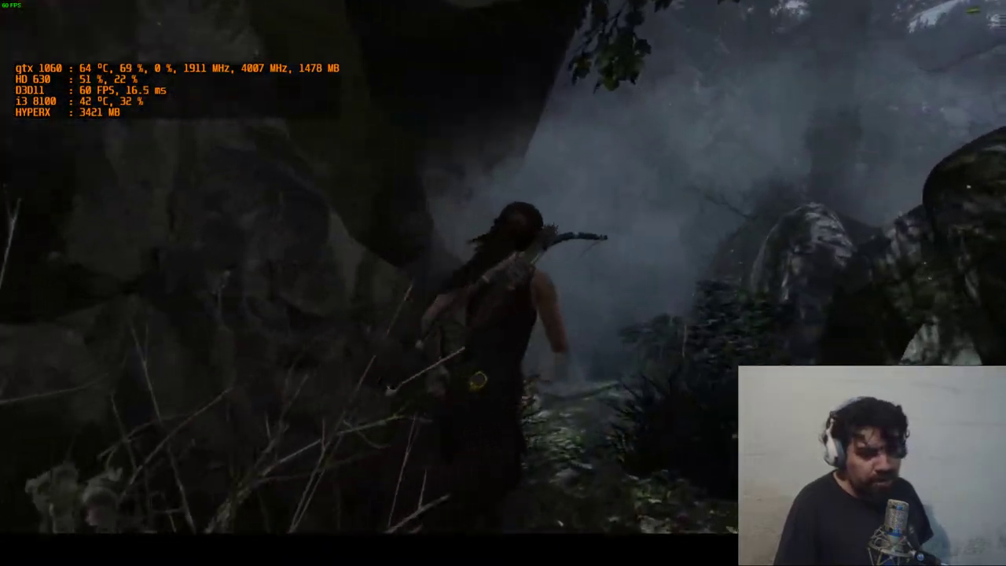
key(w)
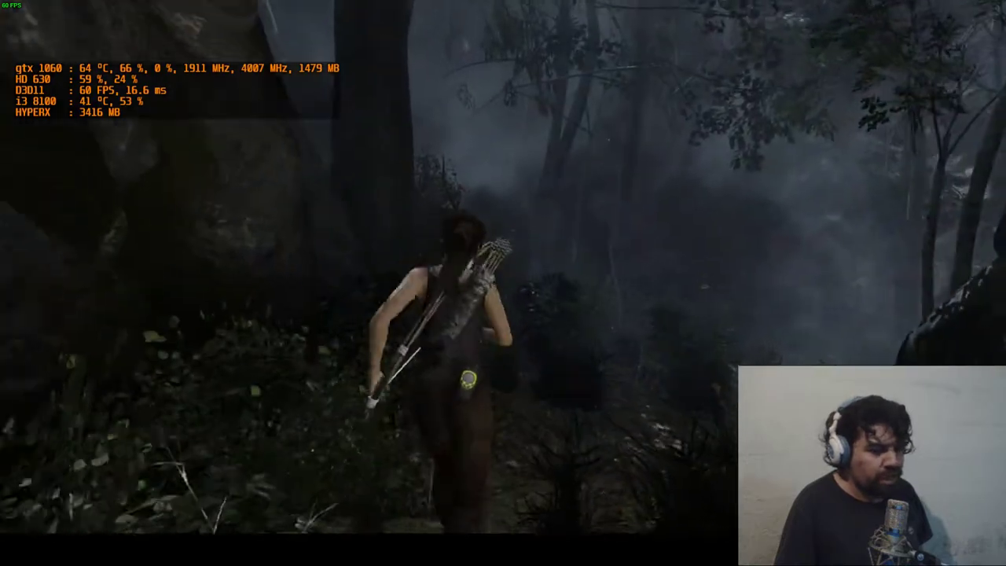
key(w)
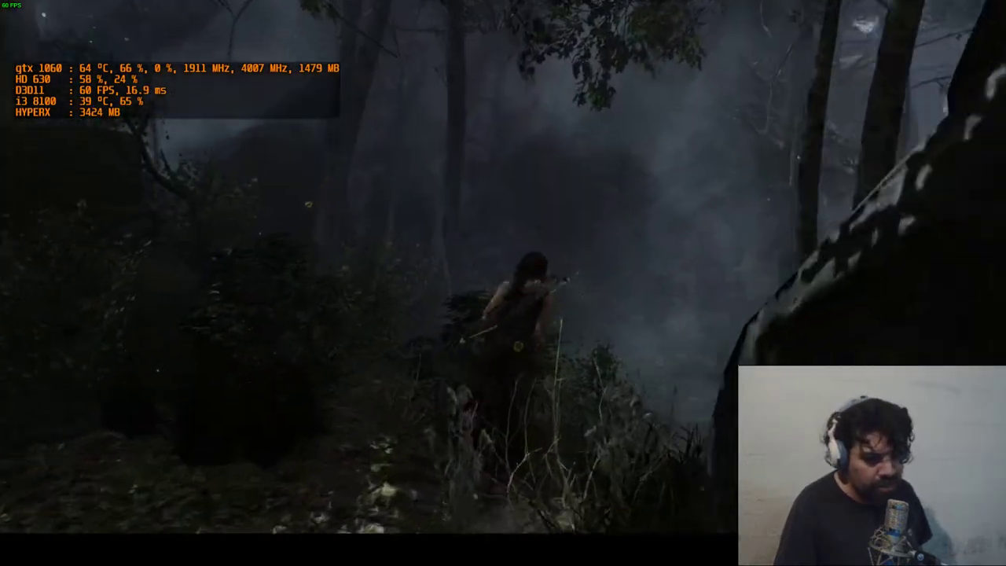
key(w)
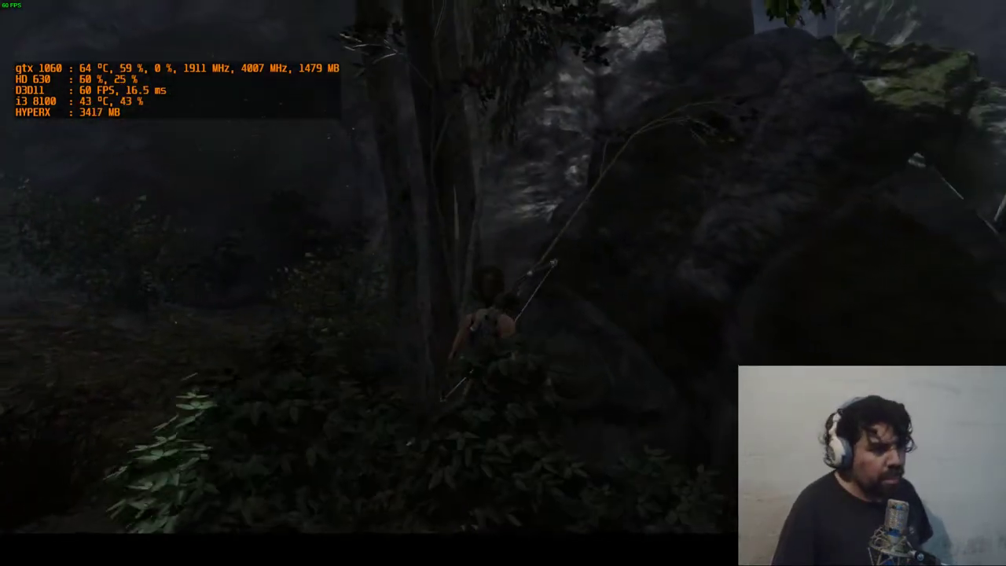
key(w)
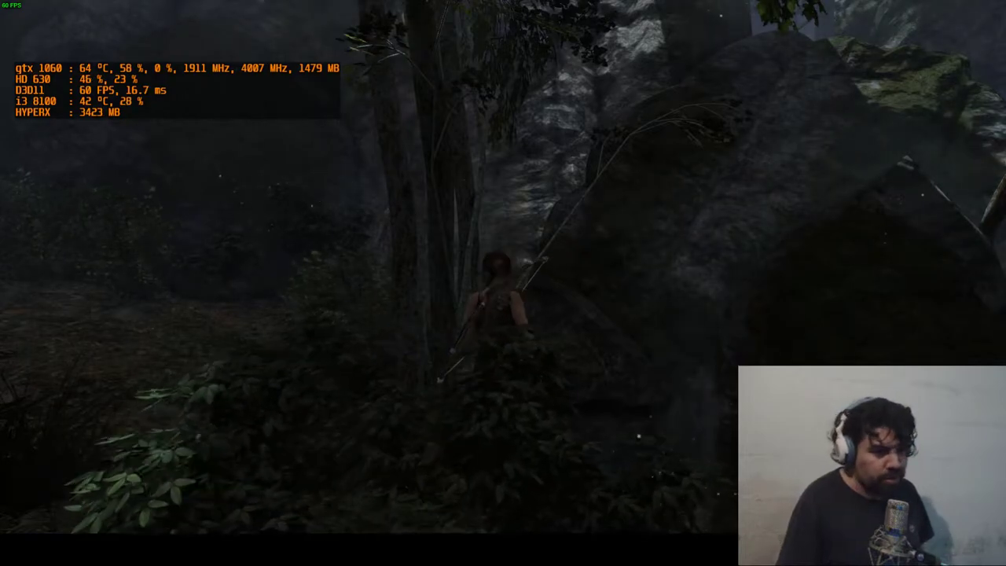
Pause the Tomb Raider session and exit it with Salir al menú principal
key(Escape)
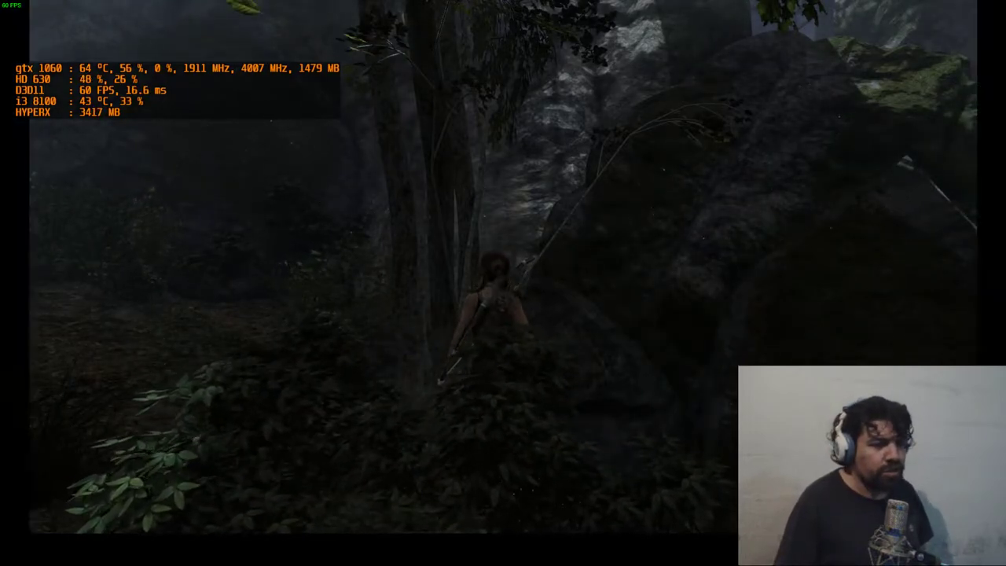
key(Up)
key(Up)
key(Up)
key(Up)
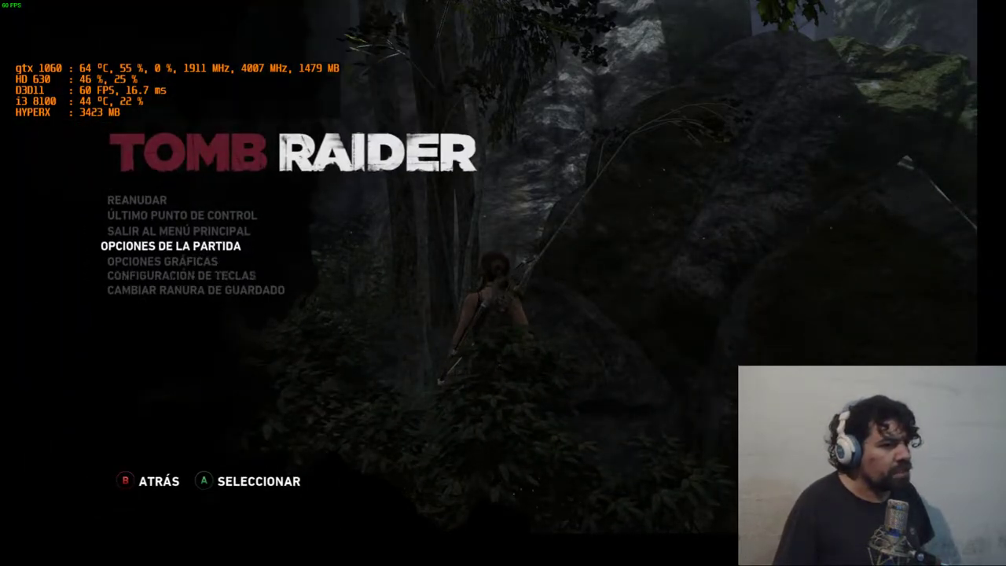
key(Up)
key(Return)
key(Left)
key(Return)
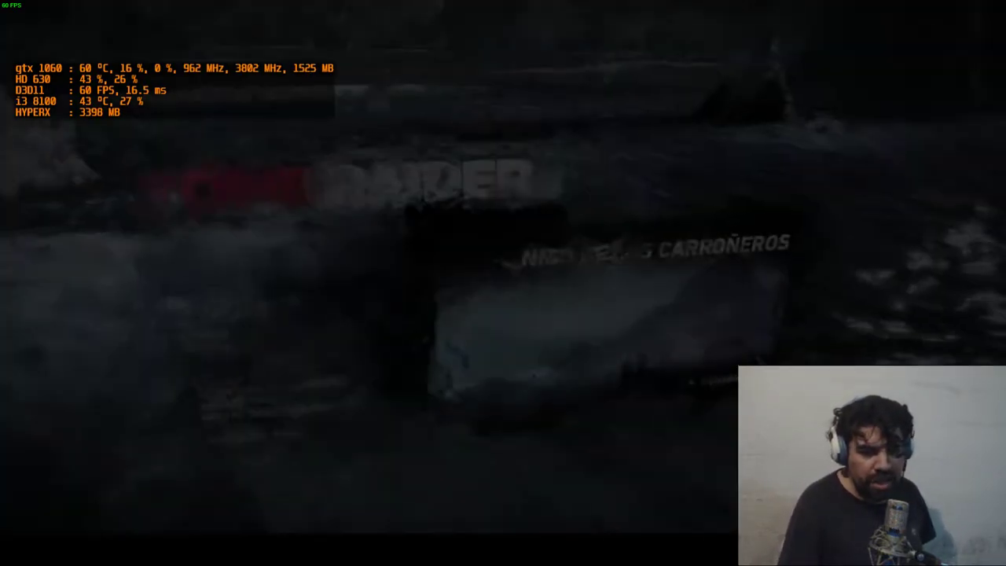
Quit Tomb Raider with Salir del juego and, in OBS, transition the desktop capture scene to the program output
key(Up)
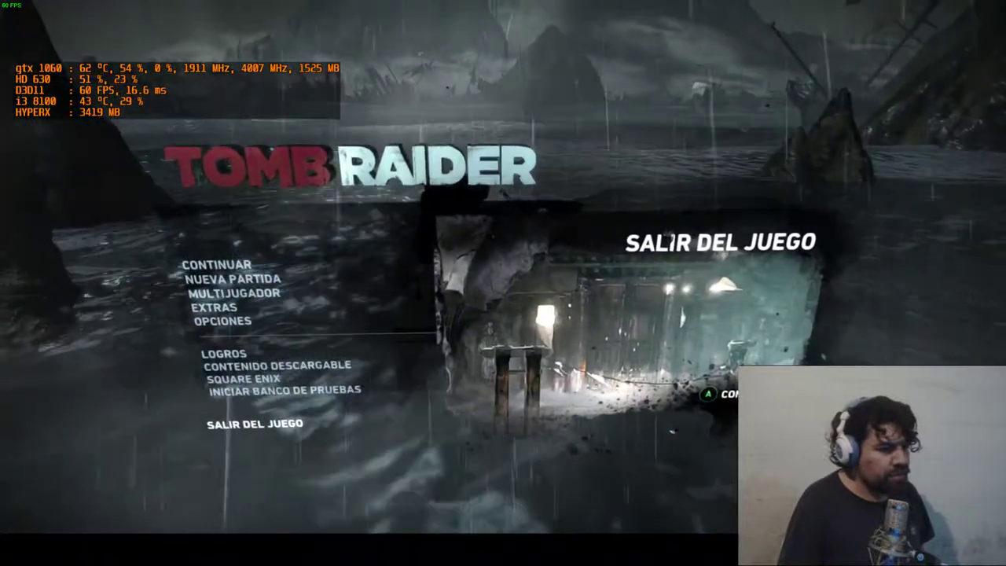
key(Return)
key(Left)
key(Return)
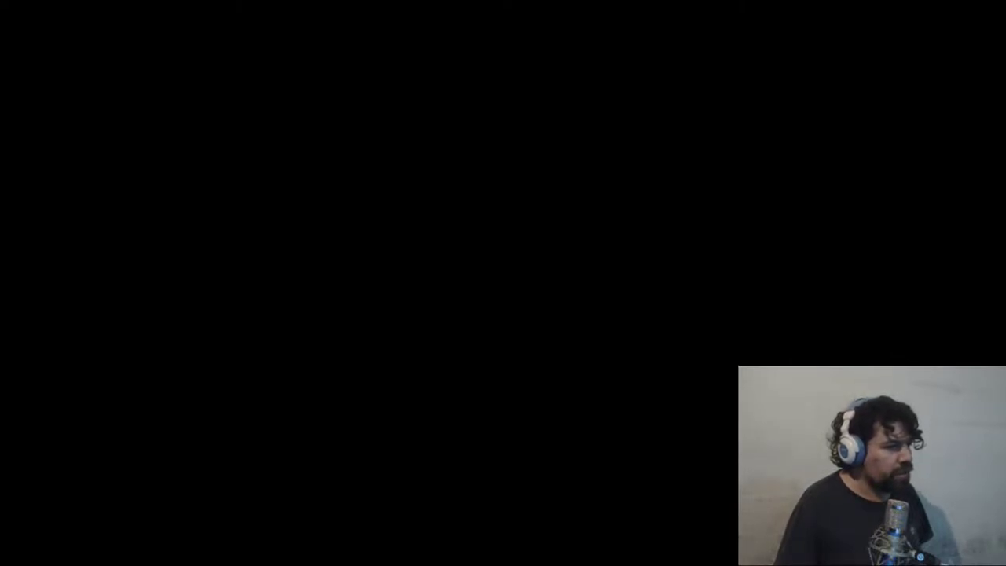
click(513, 202)
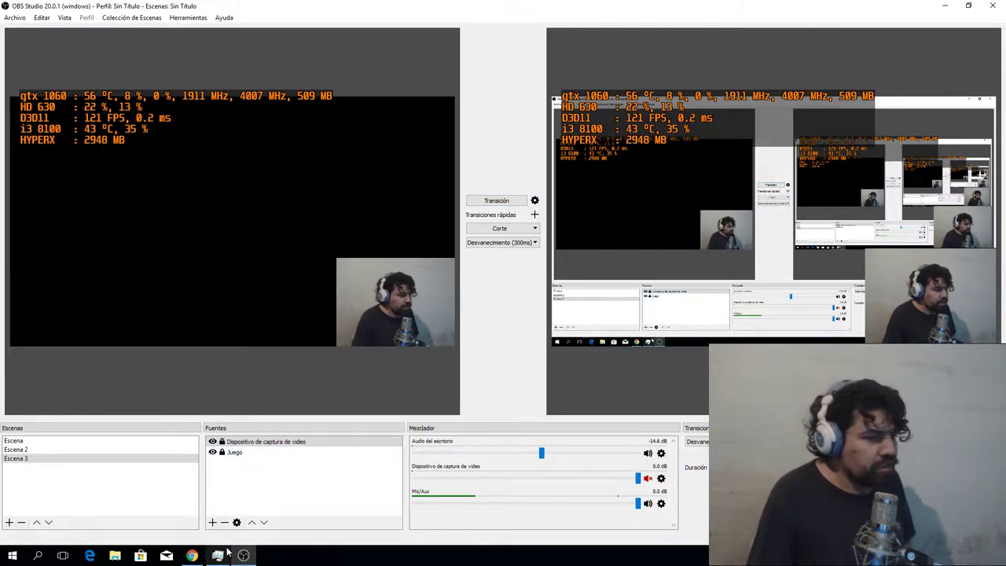
Open the Vídeos folder in File Explorer, refresh its listing and check the sizes of the two most recent recordings
mouse_move(240, 554)
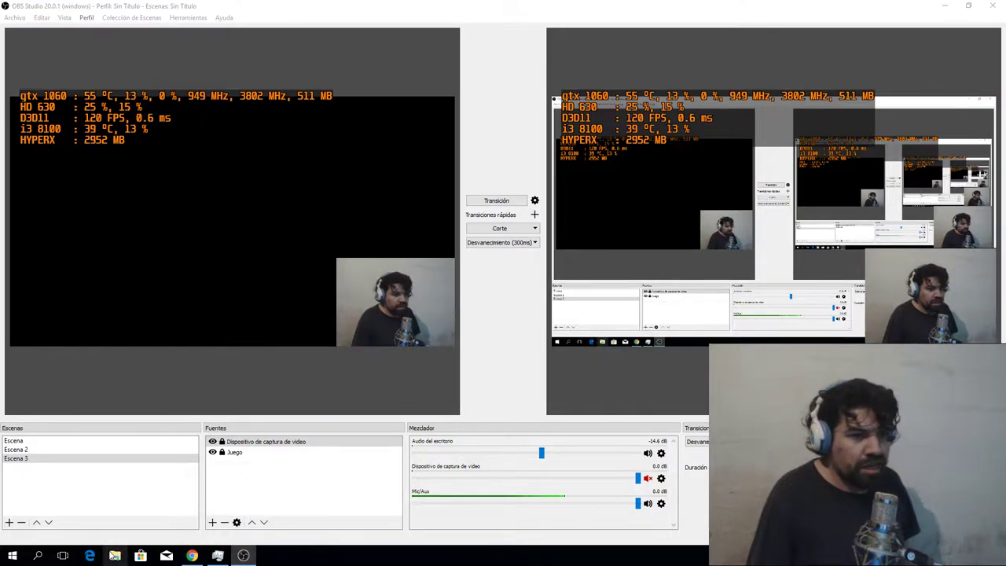
click(115, 554)
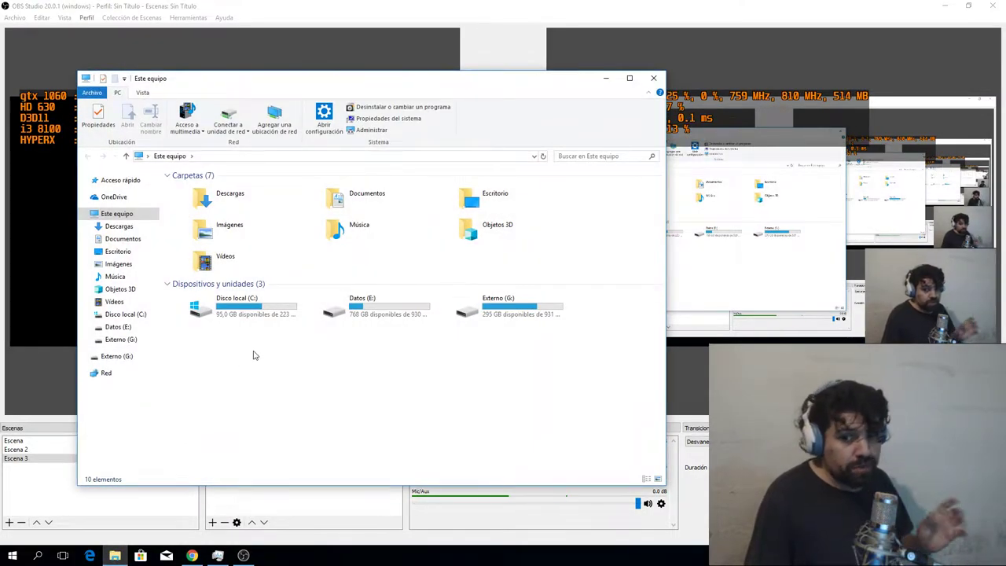
double_click(228, 259)
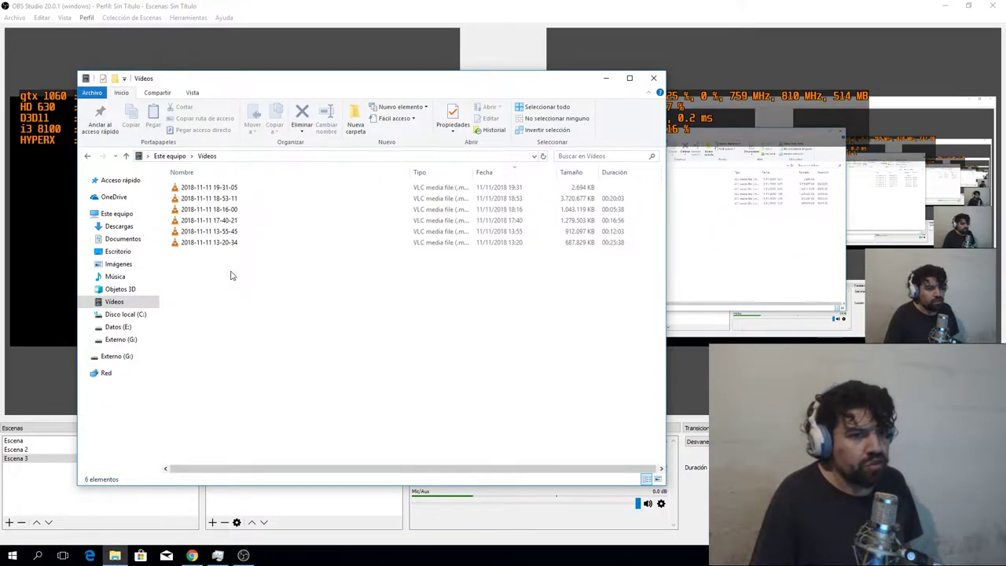
click(543, 157)
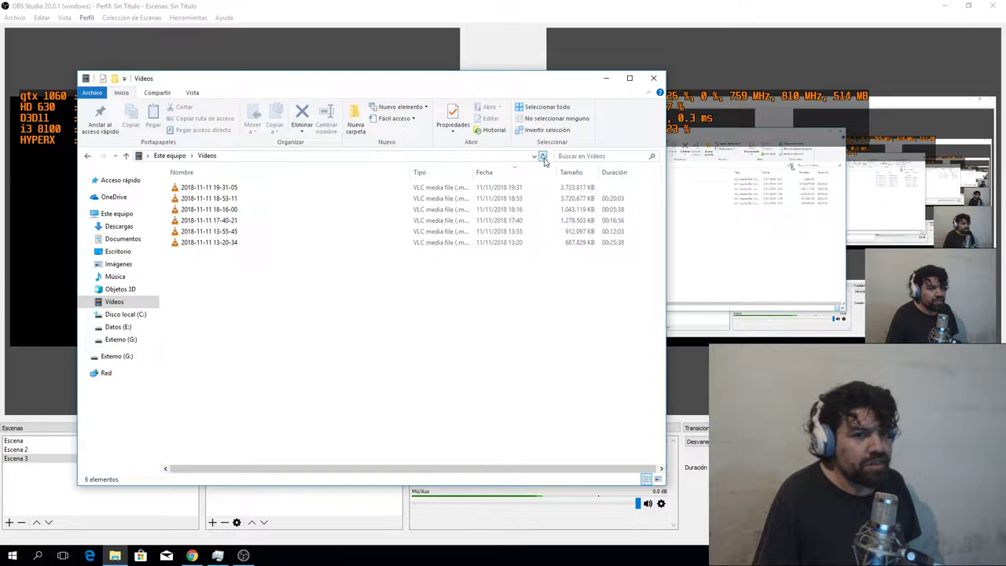
click(450, 191)
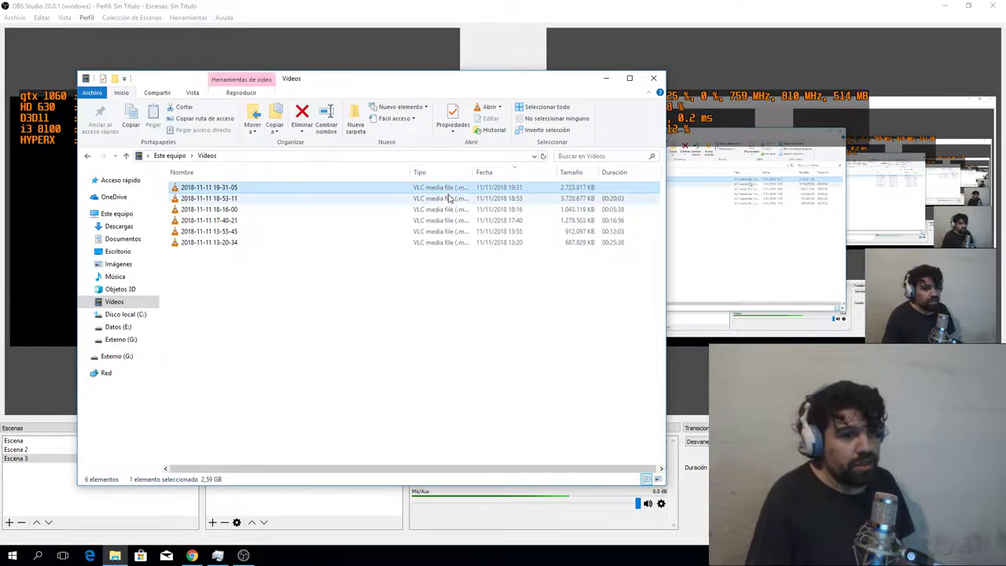
click(447, 199)
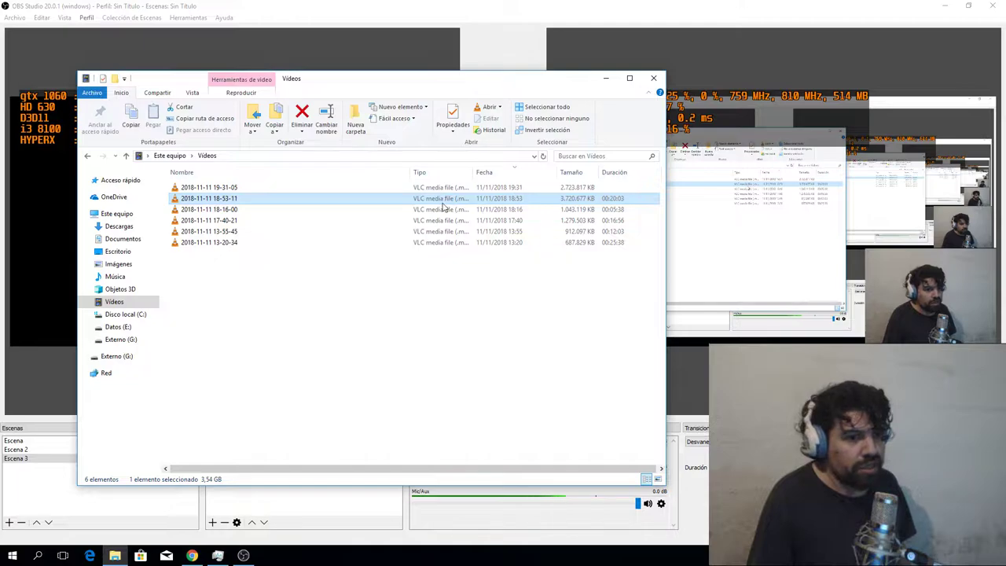
right_click(443, 209)
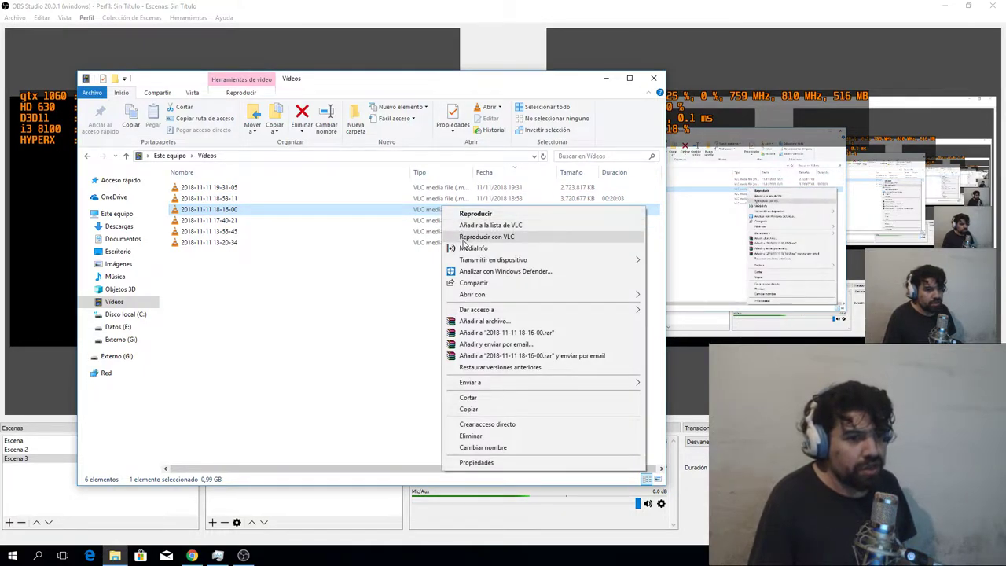
click(465, 248)
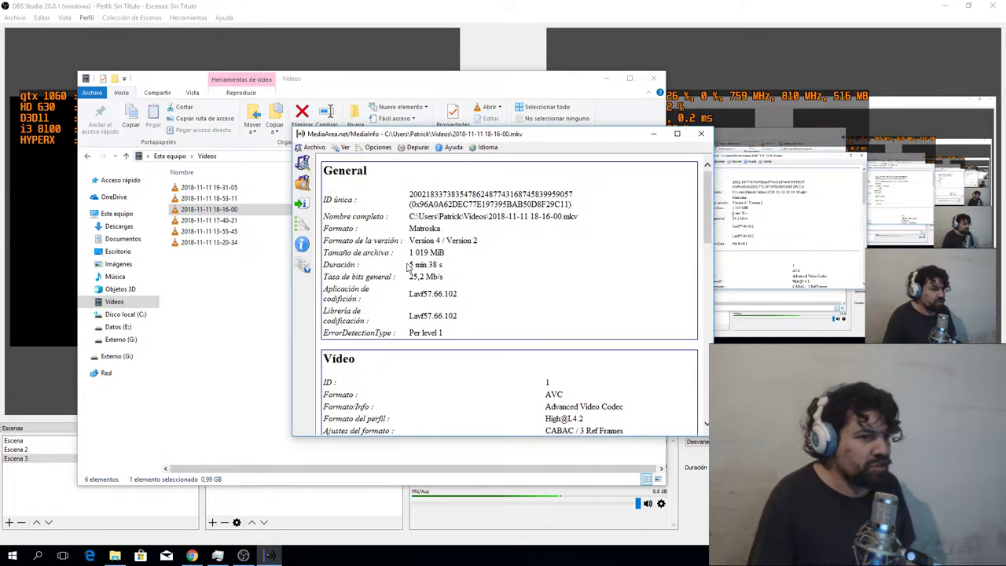
drag(409, 276, 435, 280)
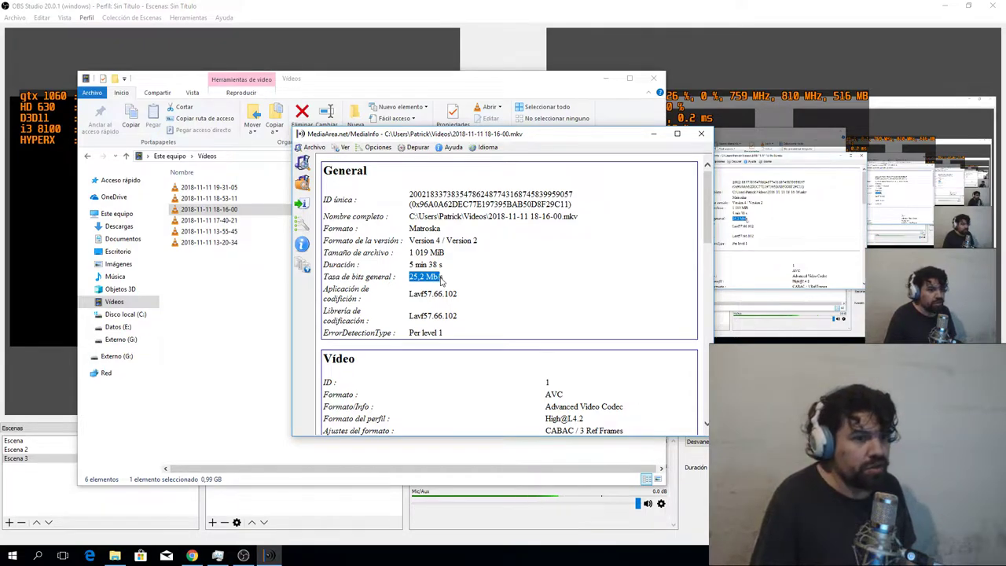
click(411, 264)
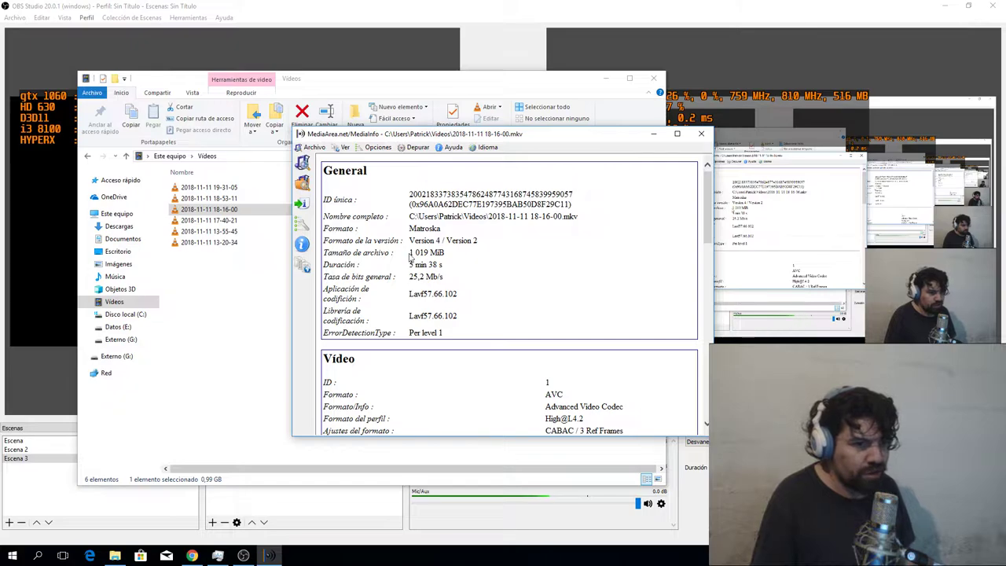
drag(409, 257, 432, 253)
click(423, 252)
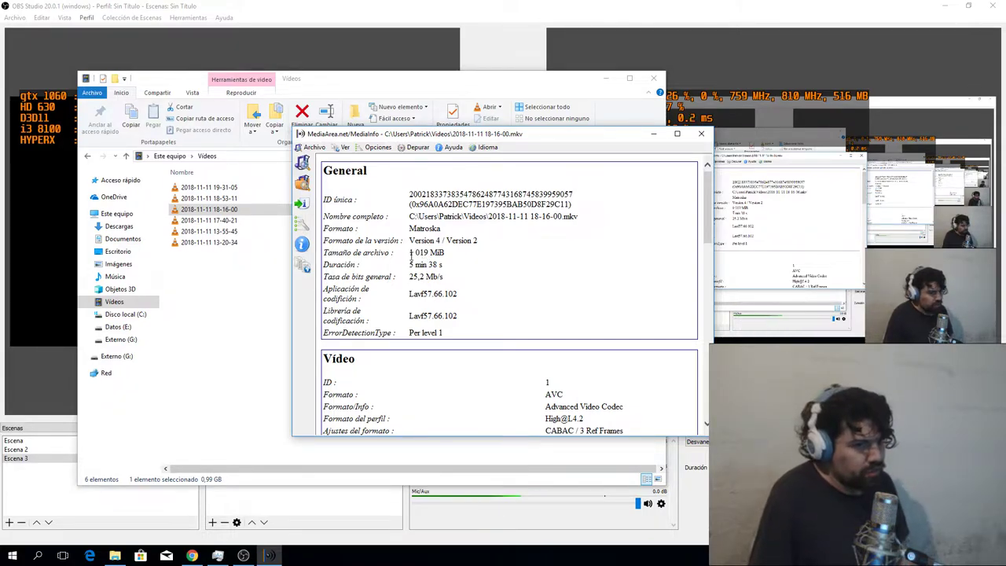
scroll(408, 290, down, 3)
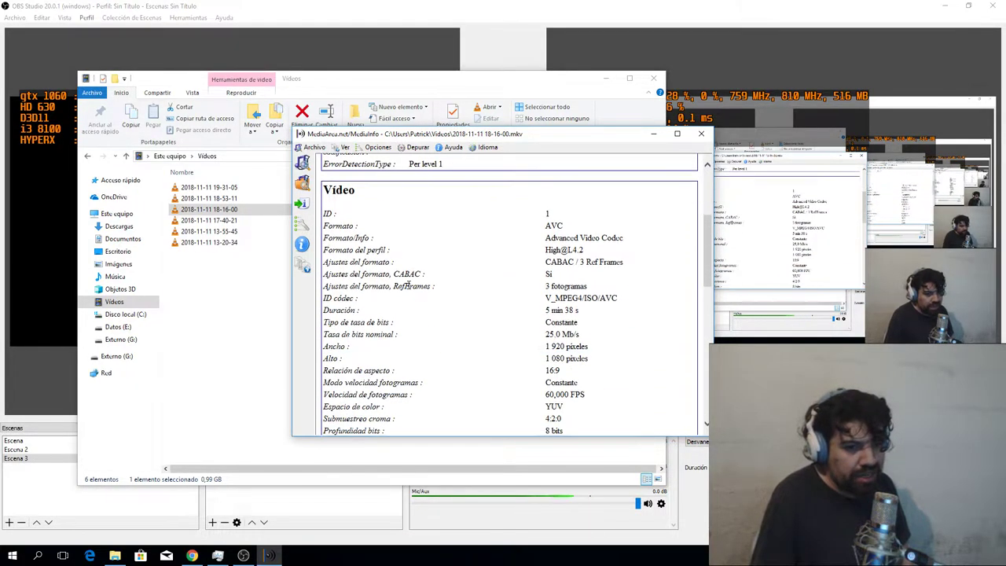
scroll(406, 286, down, 4)
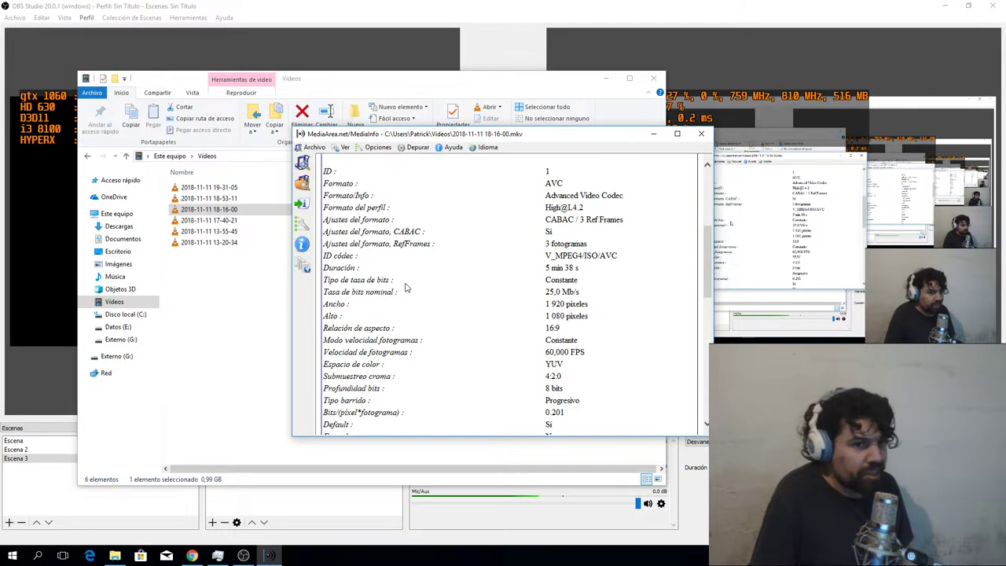
scroll(406, 286, up, 4)
scroll(406, 285, up, 2)
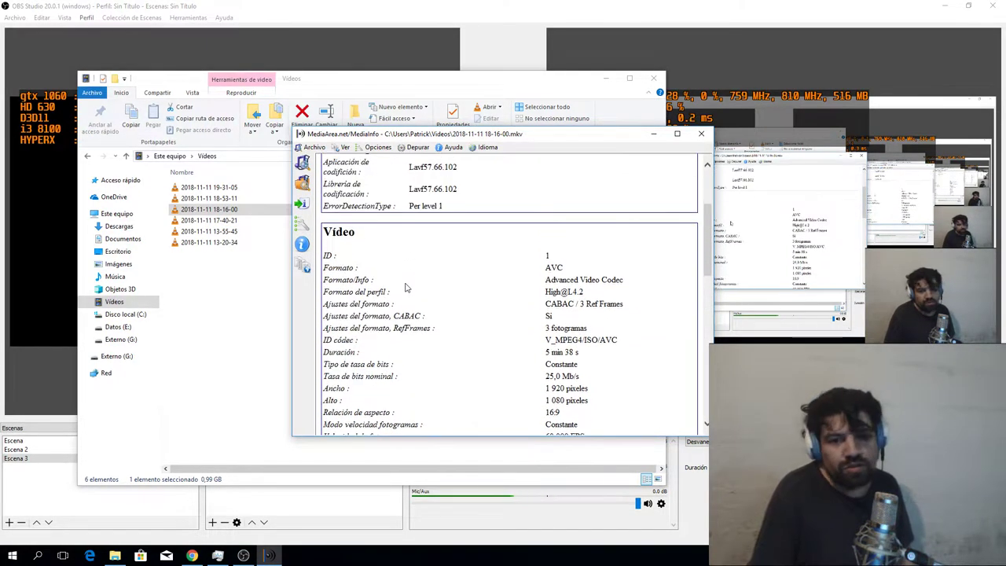
scroll(405, 285, down, 4)
scroll(402, 285, up, 2)
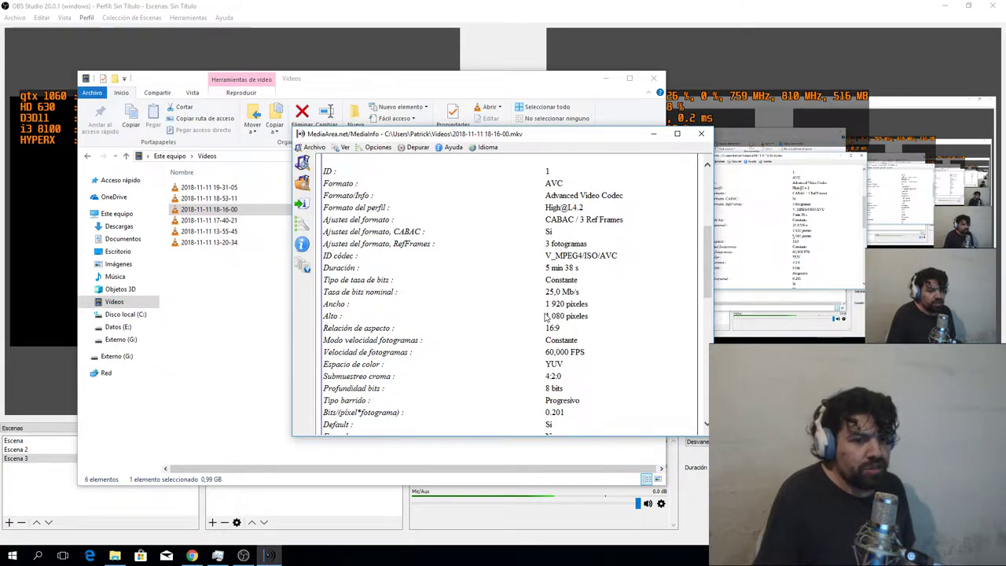
scroll(550, 303, down, 1)
scroll(549, 301, down, 1)
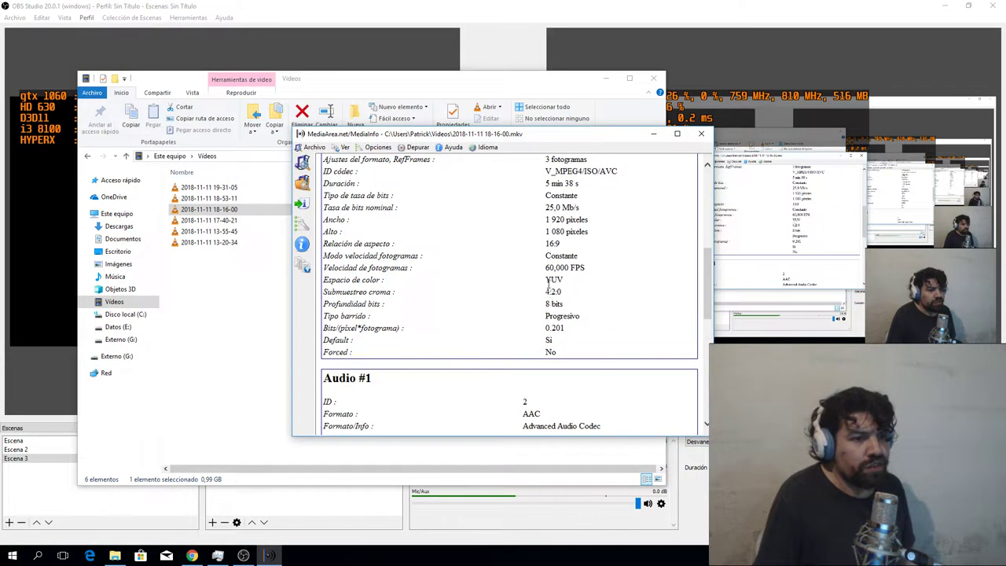
scroll(548, 271, down, 2)
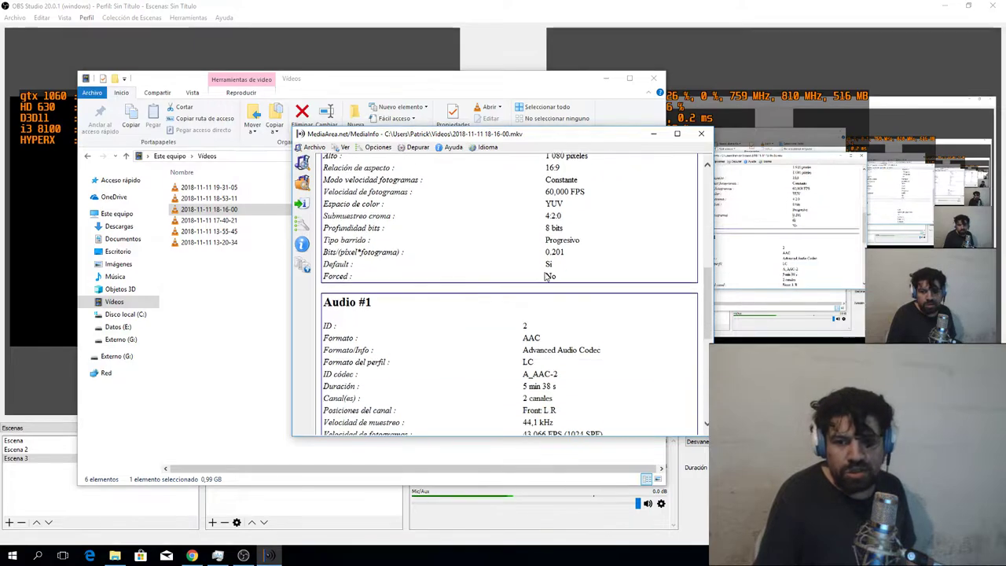
scroll(547, 275, up, 8)
scroll(546, 276, up, 1)
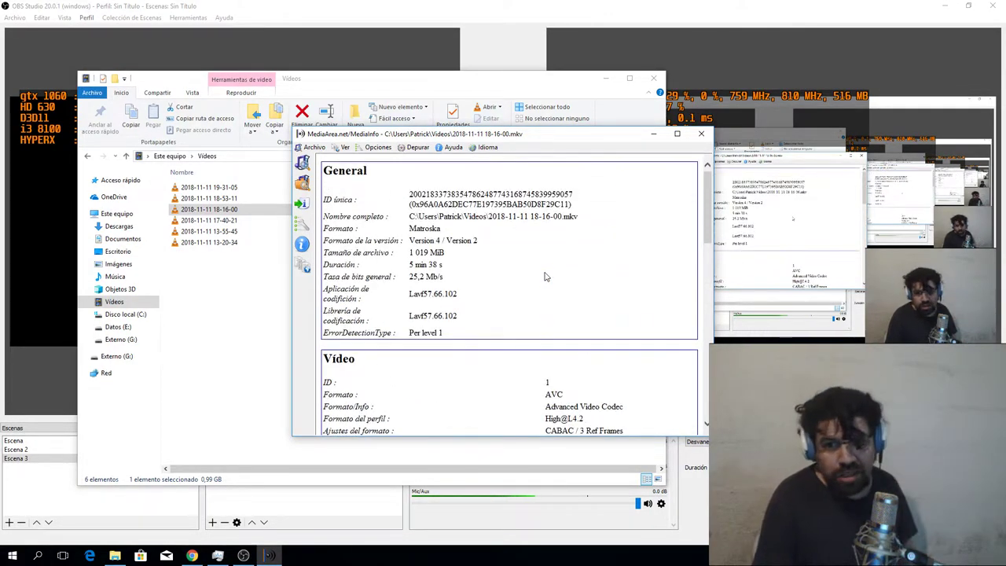
click(697, 132)
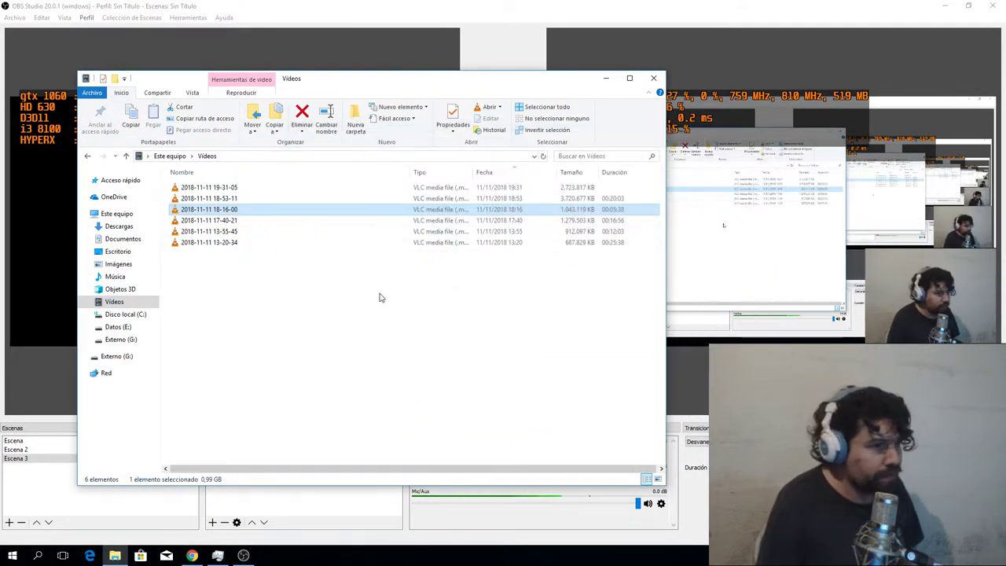
click(11, 555)
scroll(102, 398, down, 8)
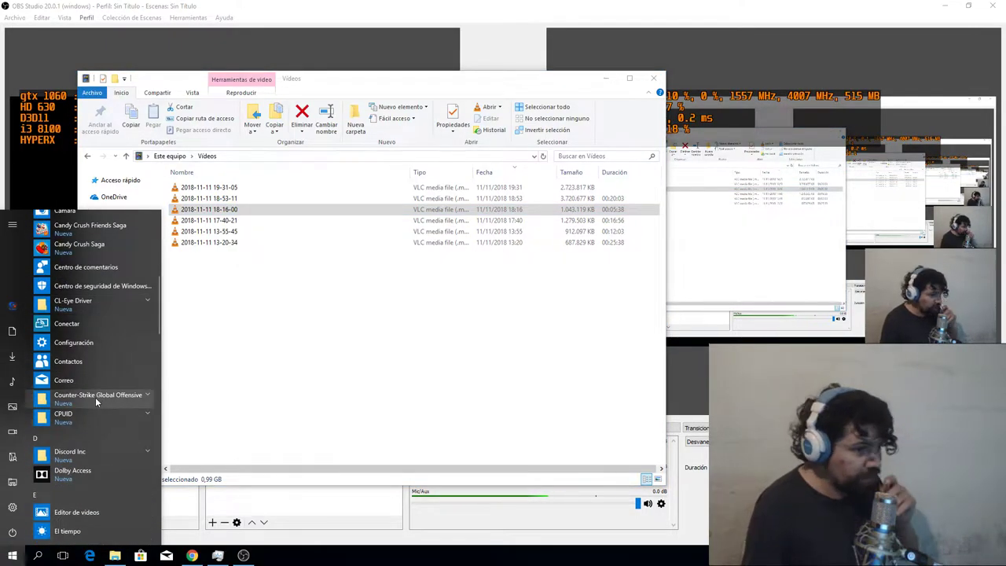
scroll(95, 396, down, 3)
scroll(95, 396, down, 5)
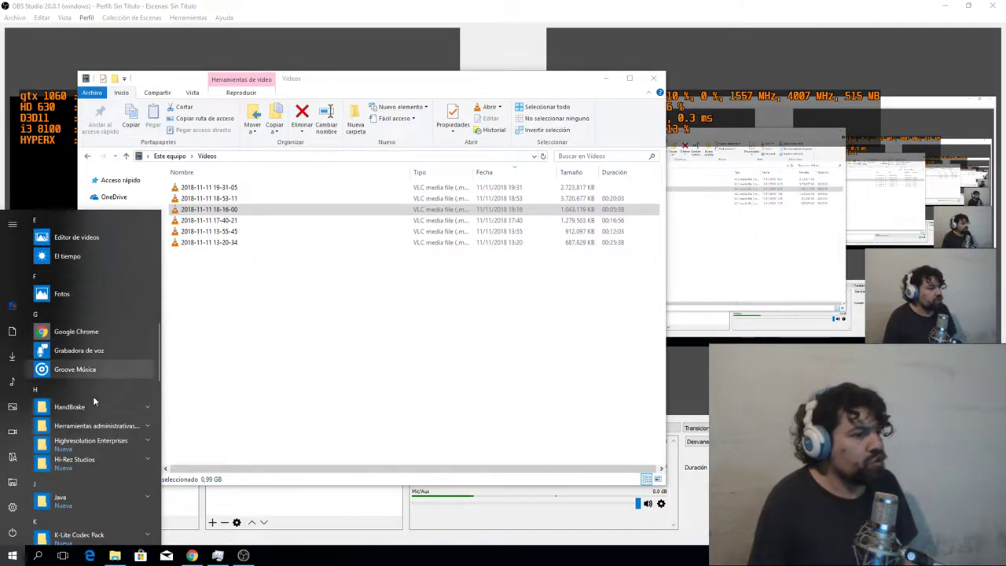
click(92, 330)
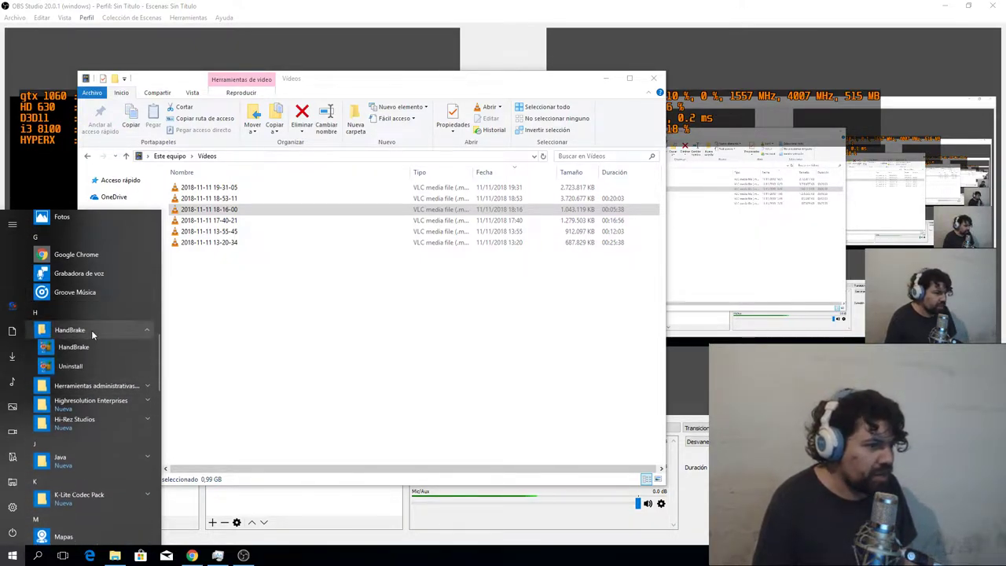
click(79, 347)
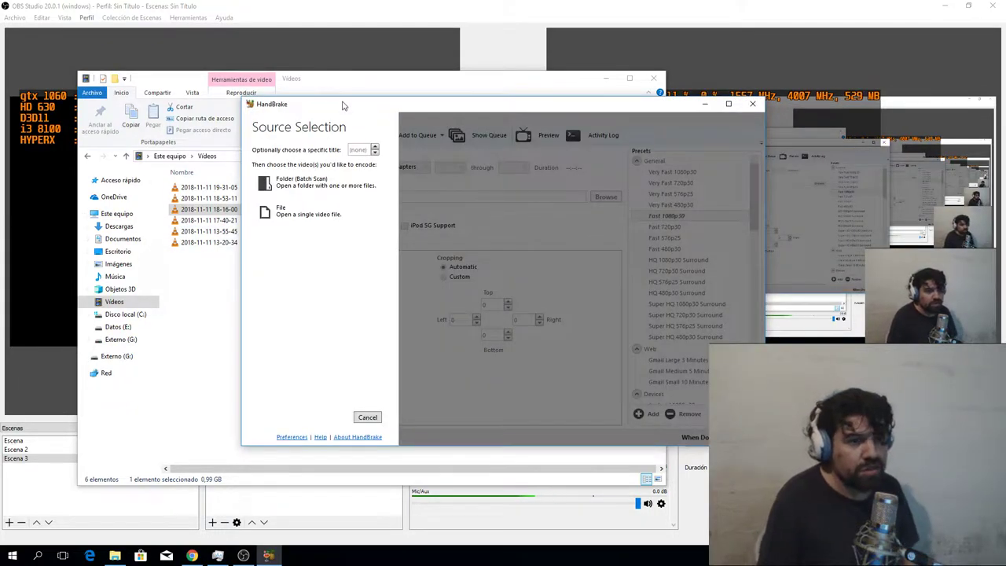
drag(343, 106, 399, 137)
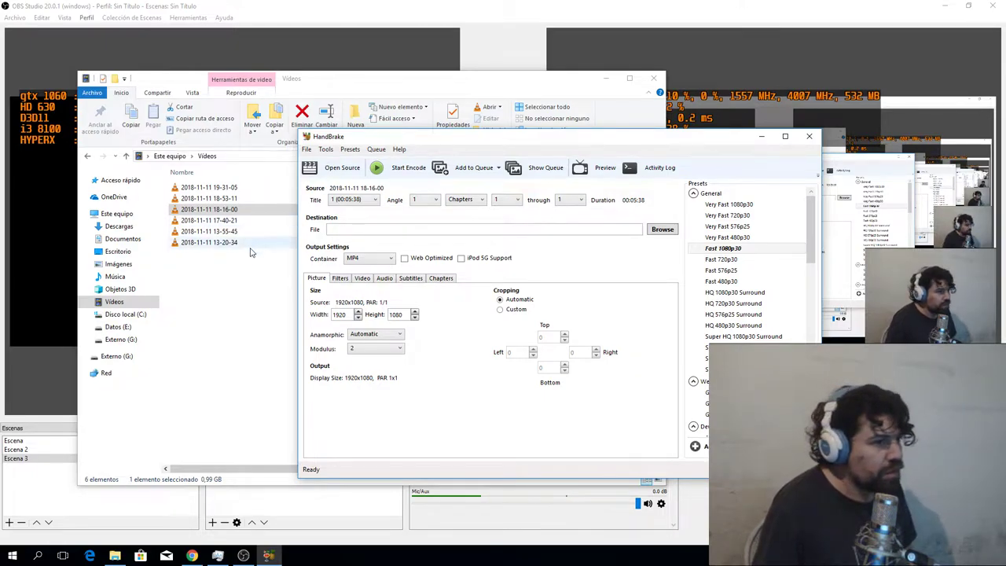
click(110, 250)
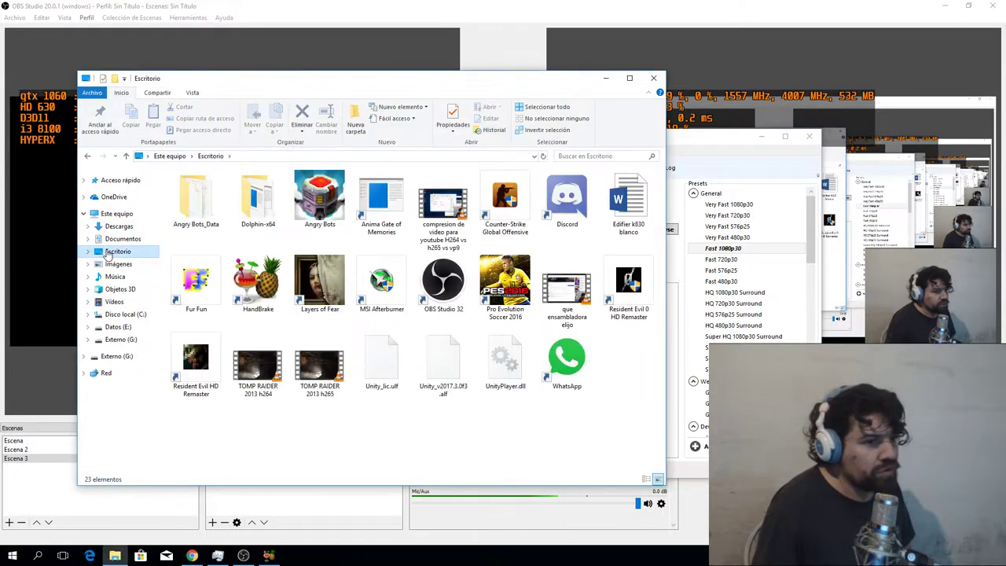
right_click(319, 398)
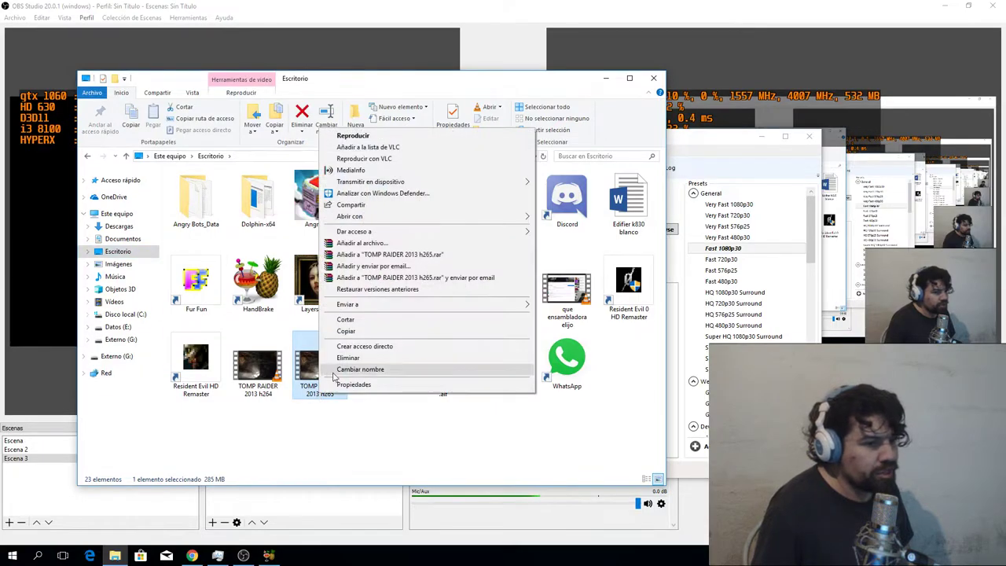
click(338, 369)
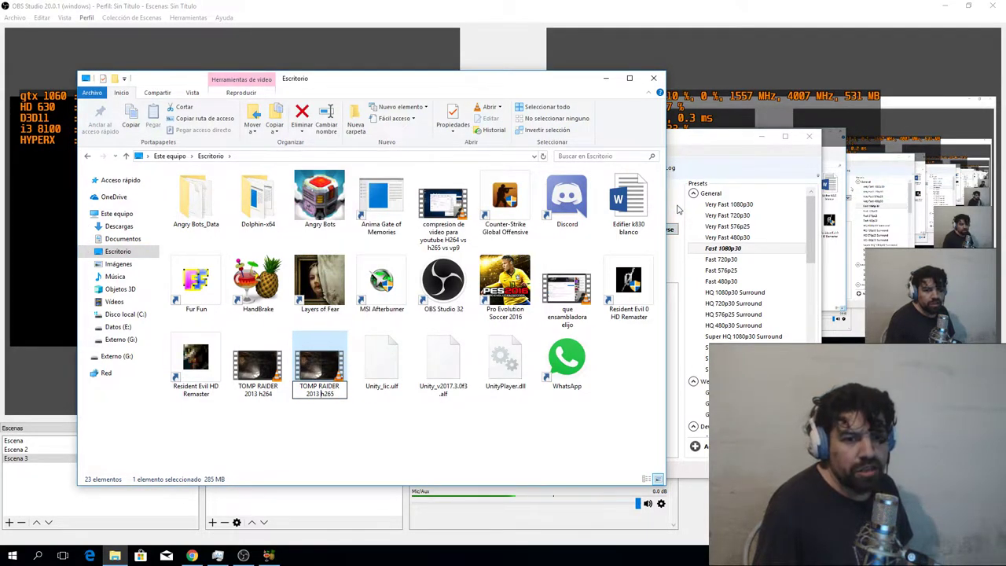
key(Return)
click(653, 77)
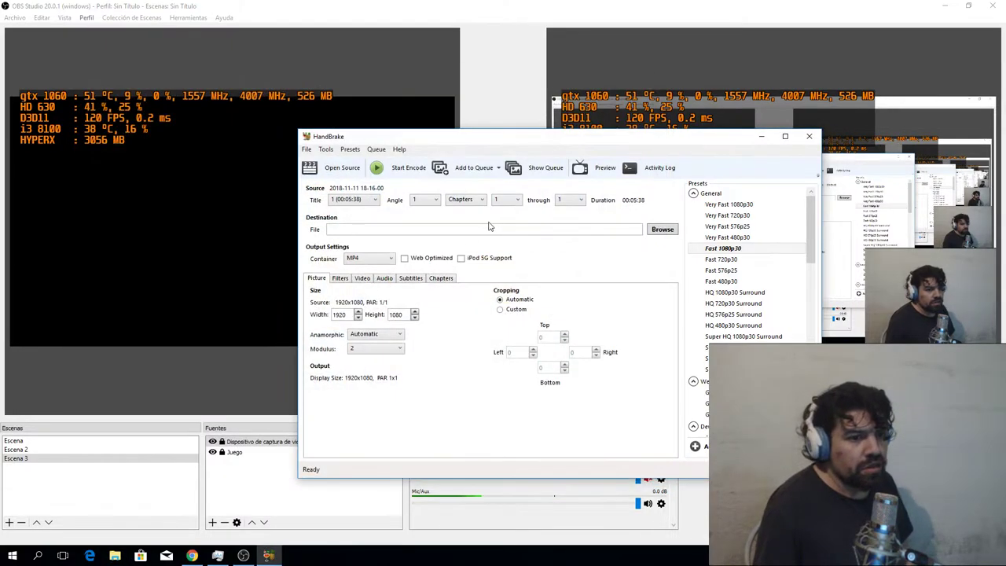
Set the encode's destination to an mp4 file named TOMP RAIDER 2013 parte 1 in the Escritorio folder
click(662, 229)
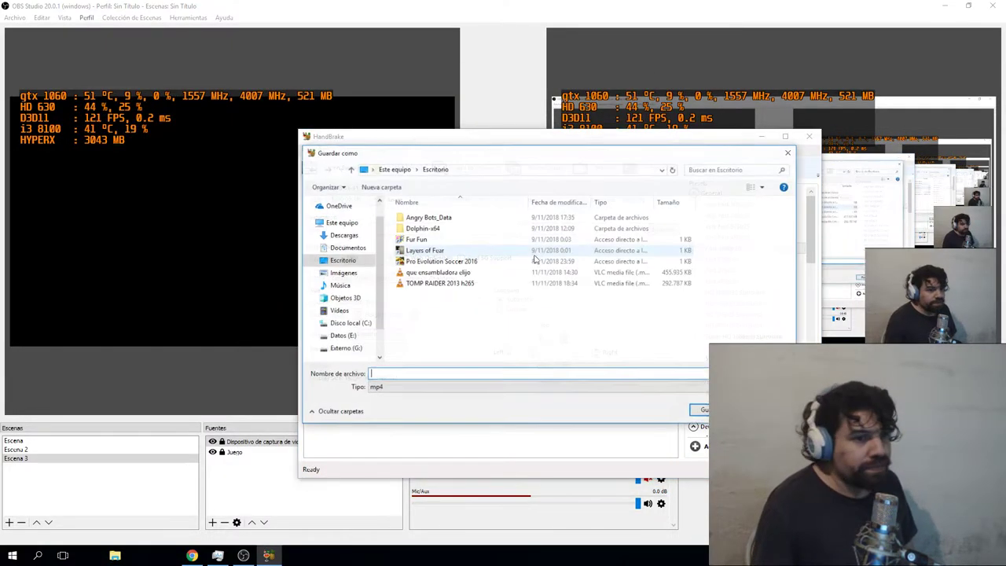
click(450, 284)
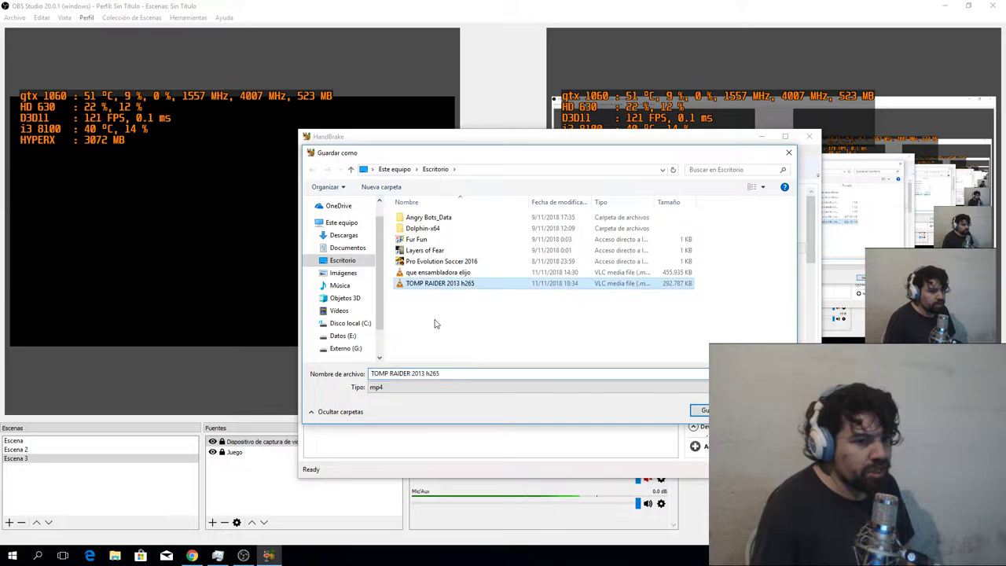
click(429, 375)
double_click(429, 375)
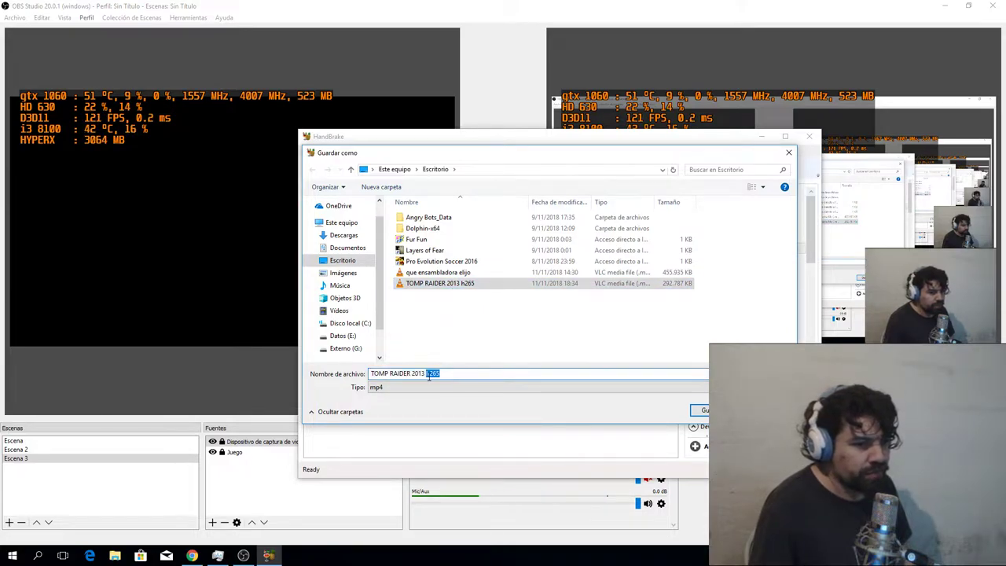
text(p)
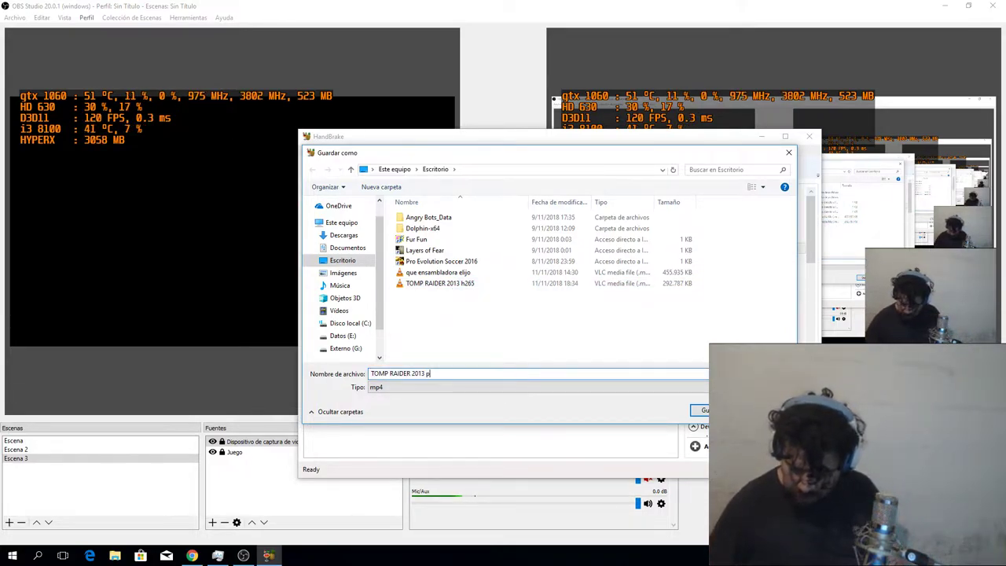
text(arte 1)
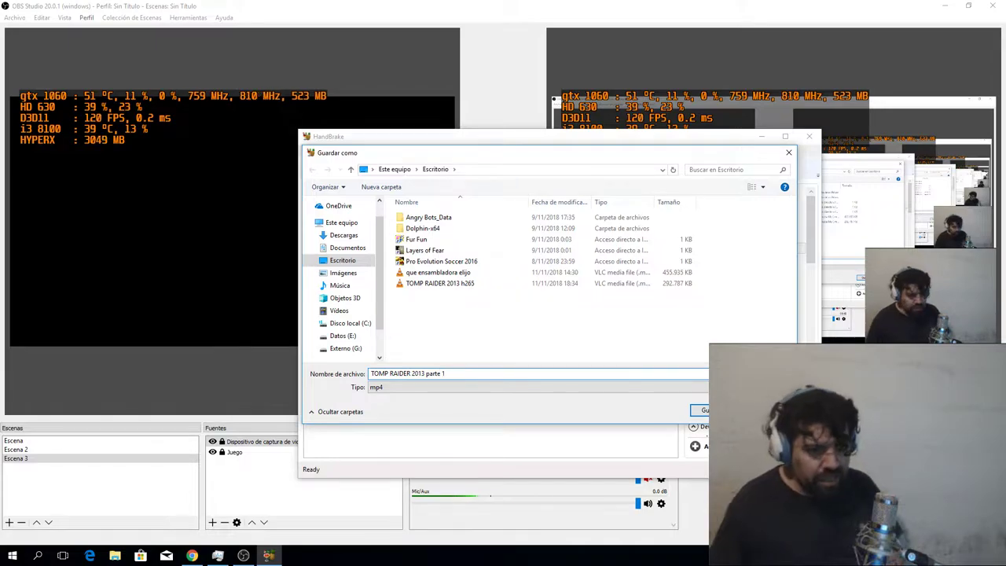
click(700, 411)
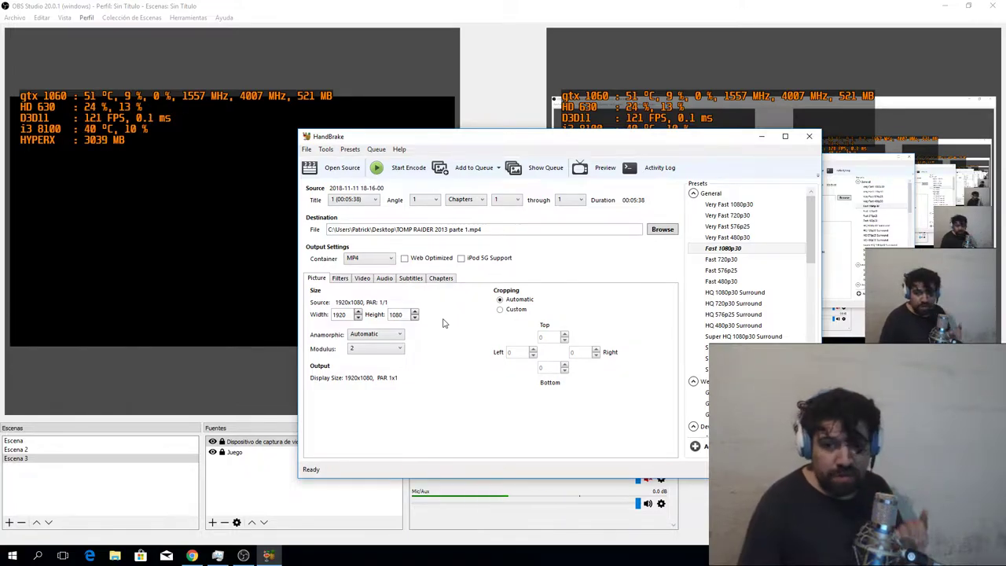
Enable Web Optimized for the MP4 output and review the picture size and filter settings
click(410, 260)
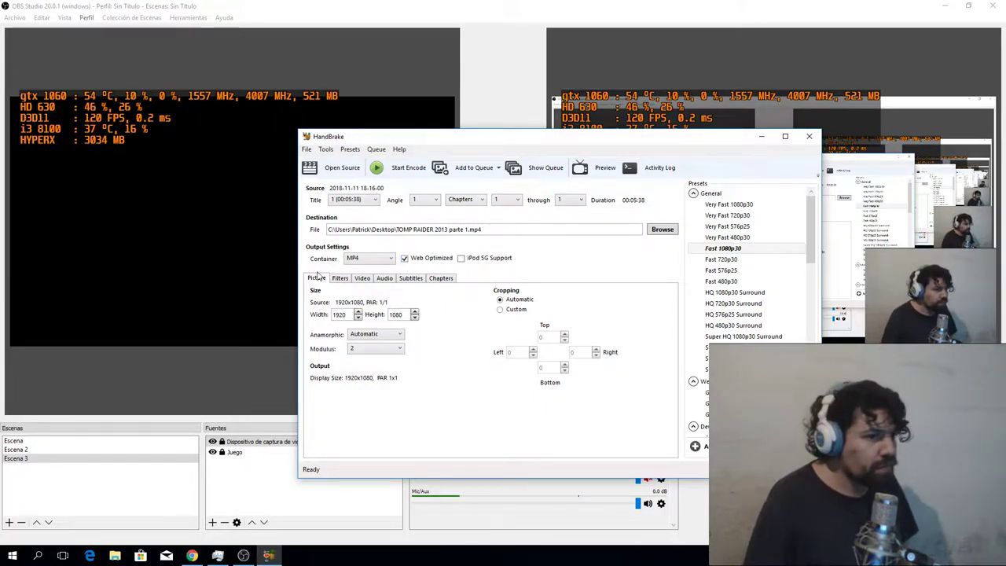
click(341, 279)
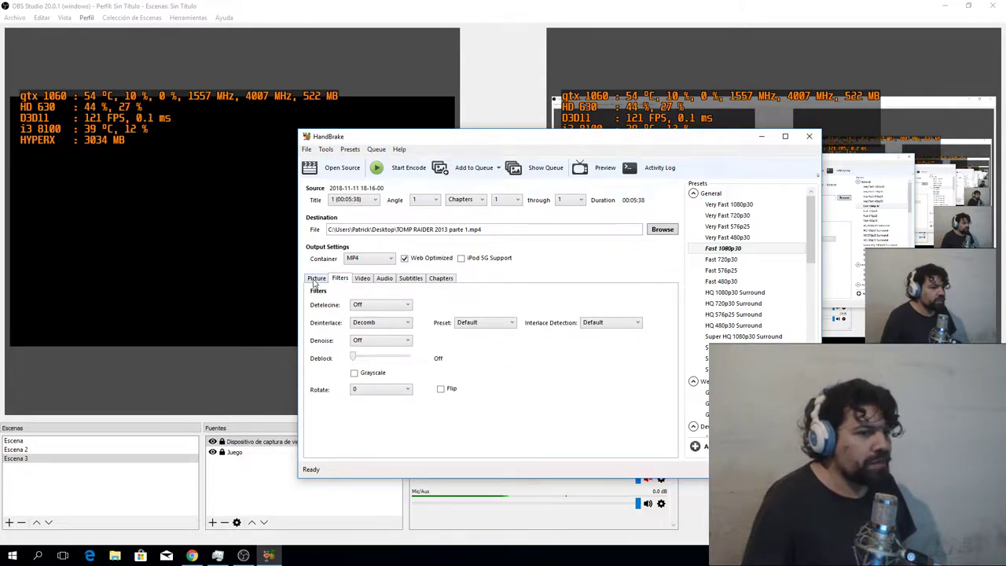
click(316, 280)
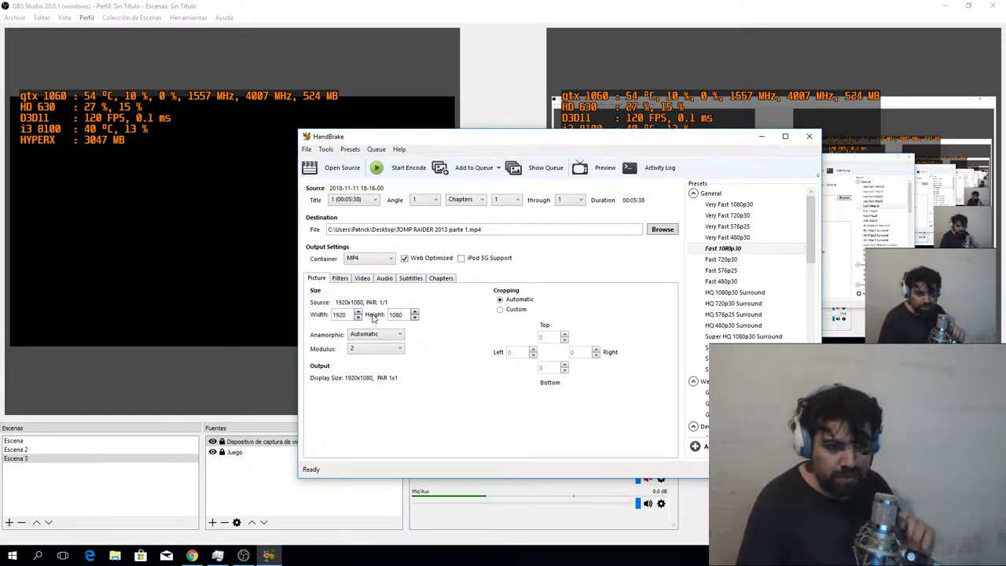
click(342, 279)
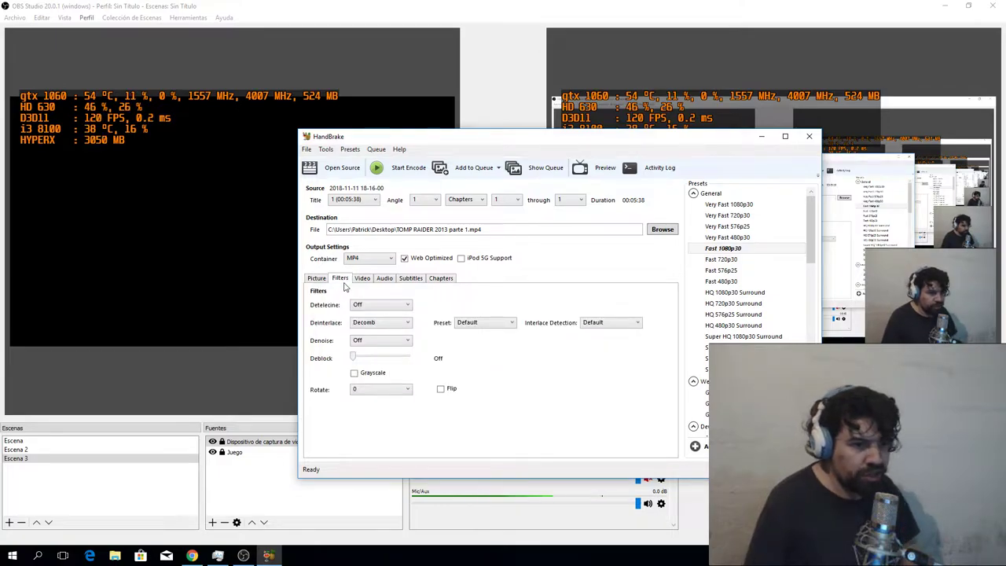
Choose the H.264 (Intel QSV) codec with a constant framerate same as source, and switch the codec to H.265 (Intel QSV)
click(362, 279)
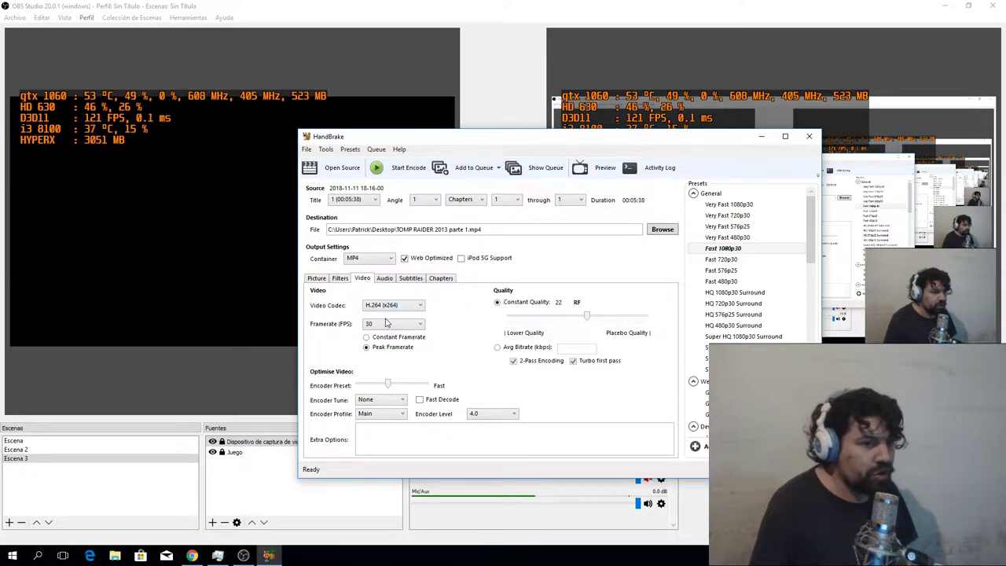
click(395, 307)
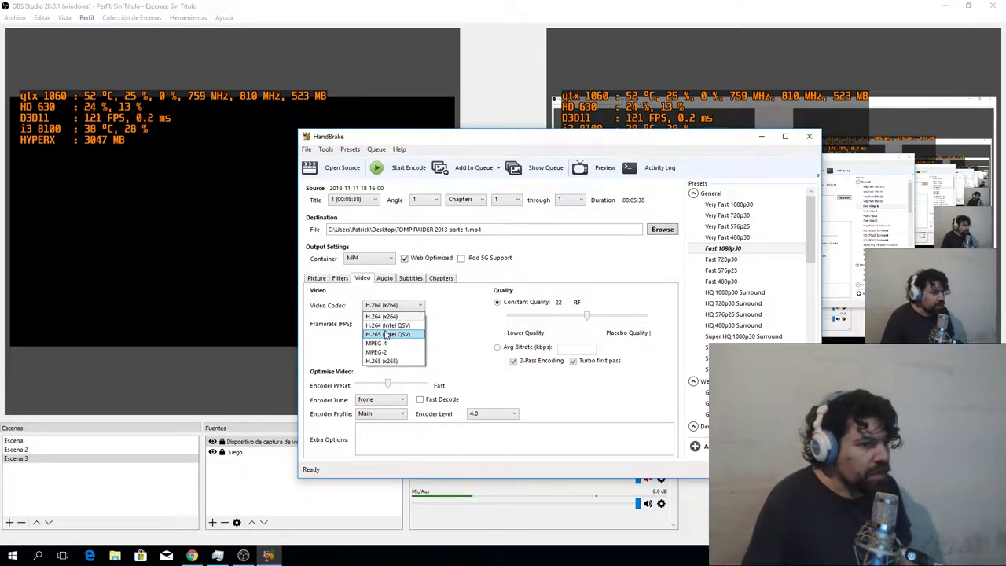
click(388, 324)
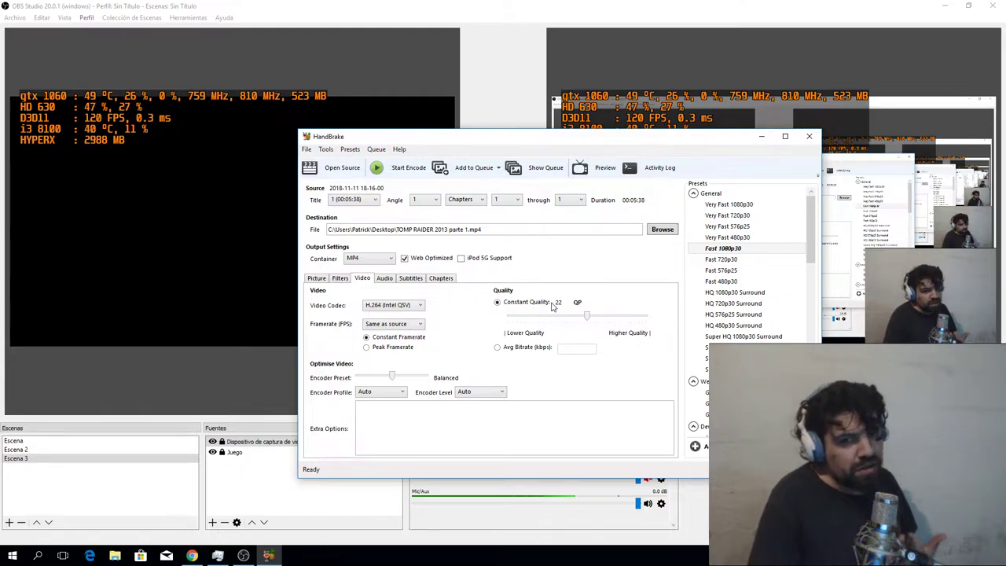
click(422, 308)
click(389, 334)
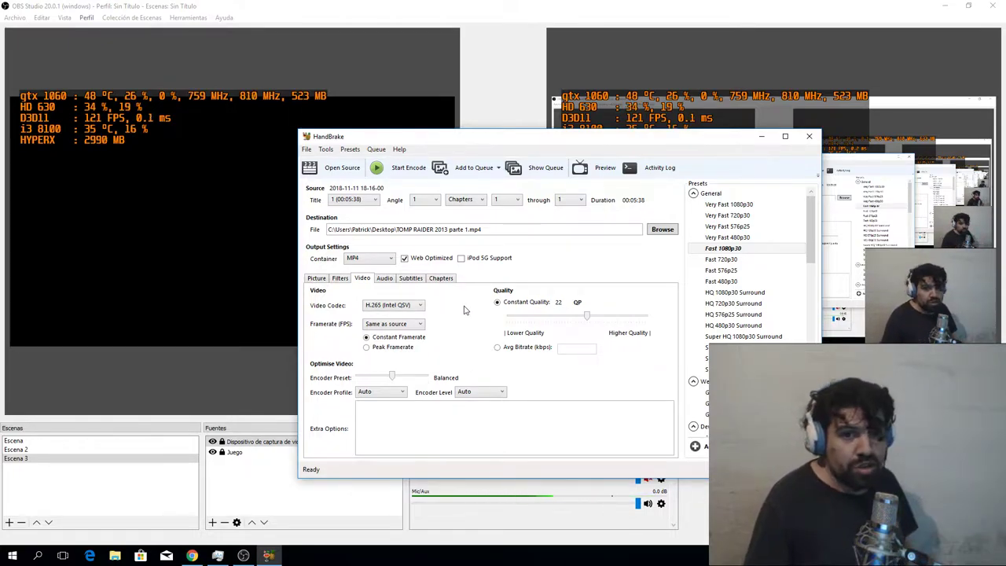
Minimize HandBrake, open the Escritorio folder in File Explorer and view the MediaInfo report of the video TOMP RAIDER 2013 h265
click(761, 137)
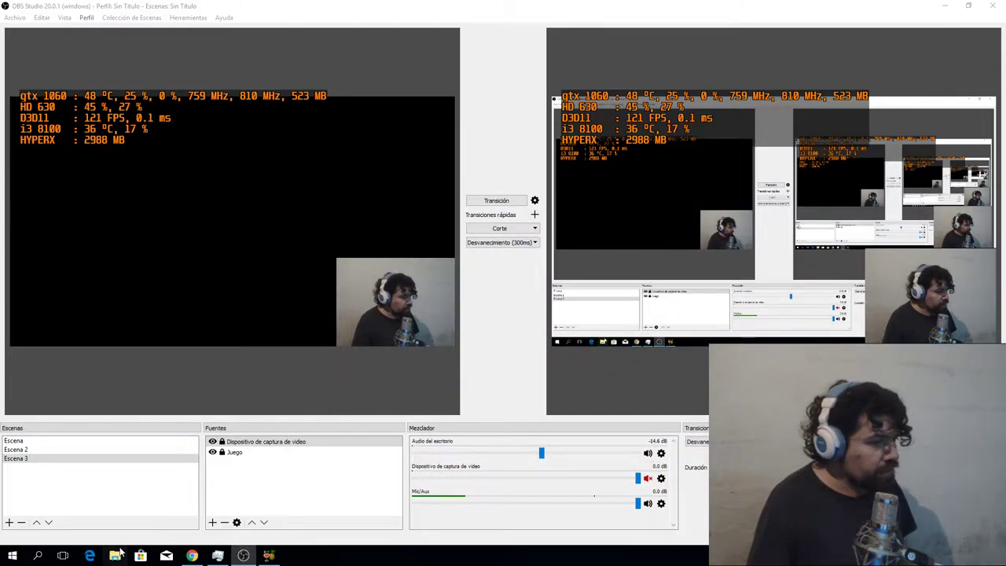
click(115, 556)
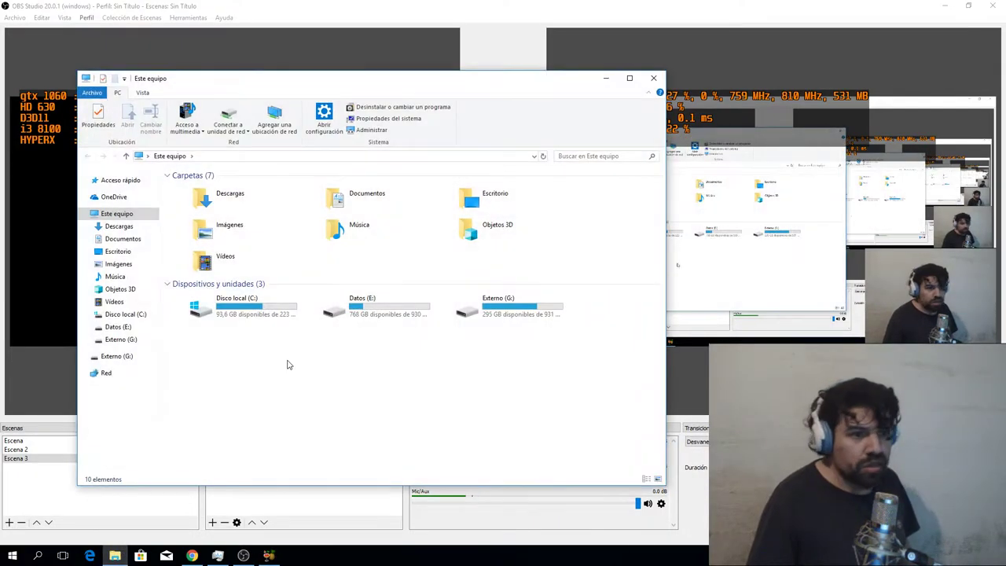
double_click(468, 198)
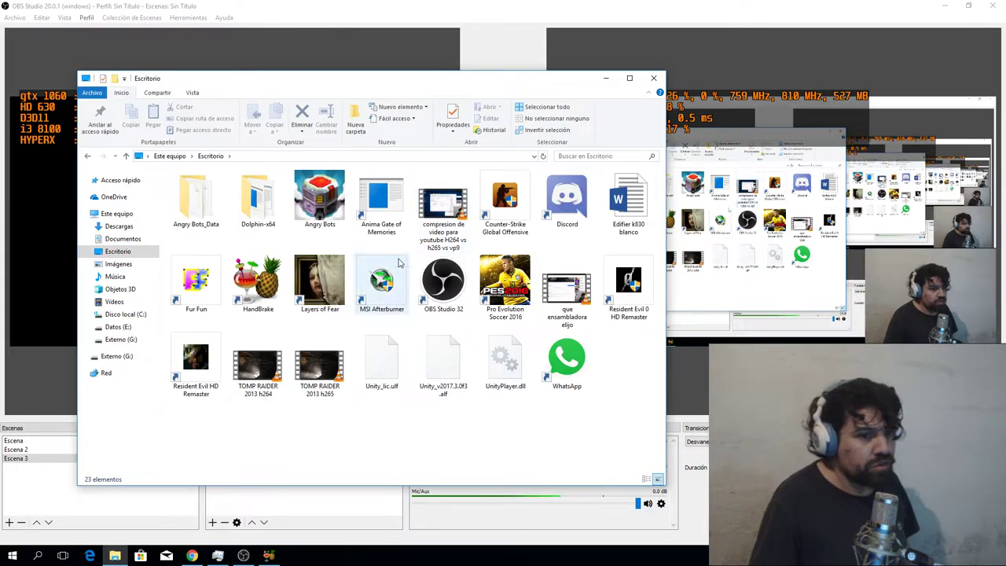
click(330, 389)
right_click(330, 390)
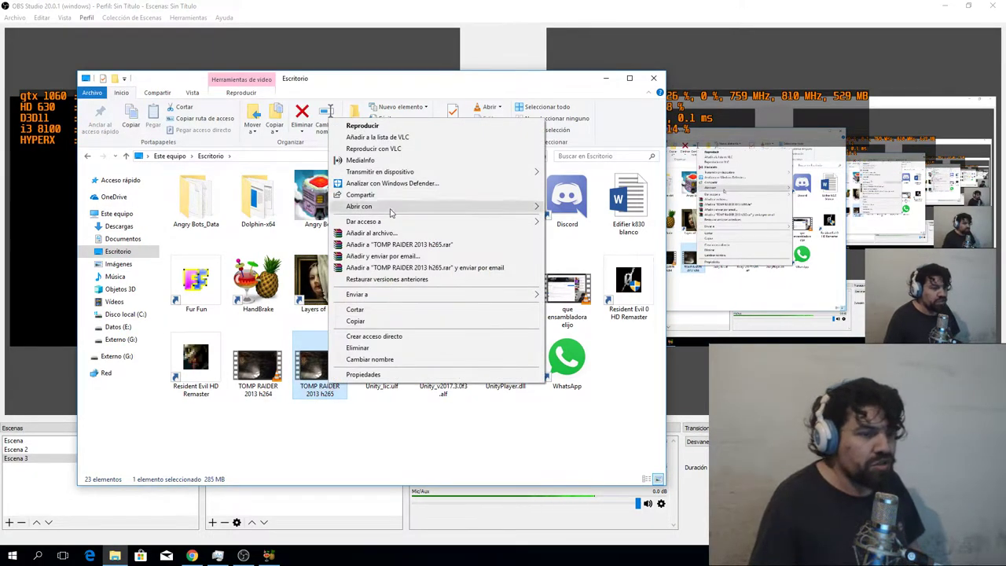
click(390, 164)
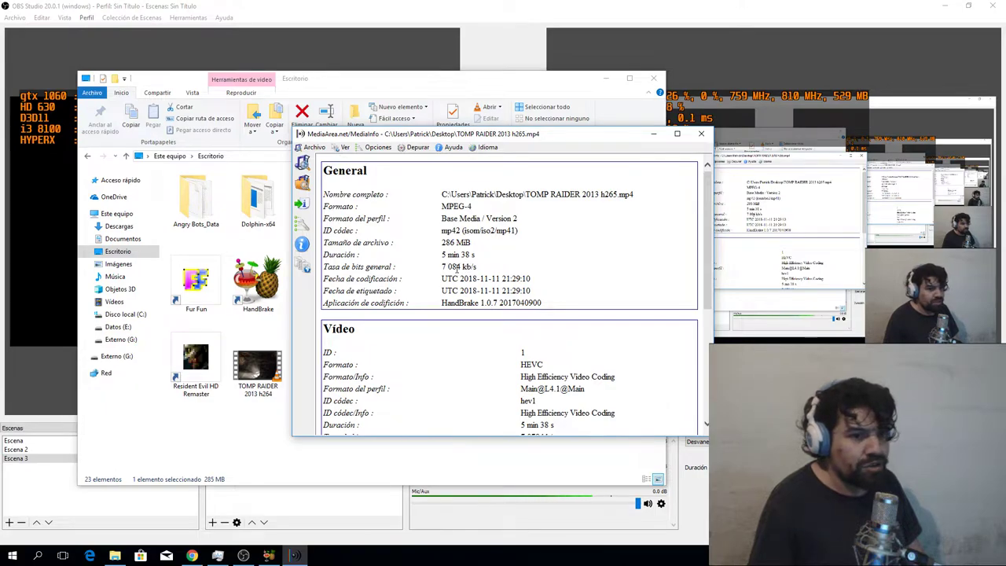
Examine the general and video sections of the MediaInfo report for TOMP RAIDER 2013 h265, including format, bit rate and file size
scroll(449, 279, down, 3)
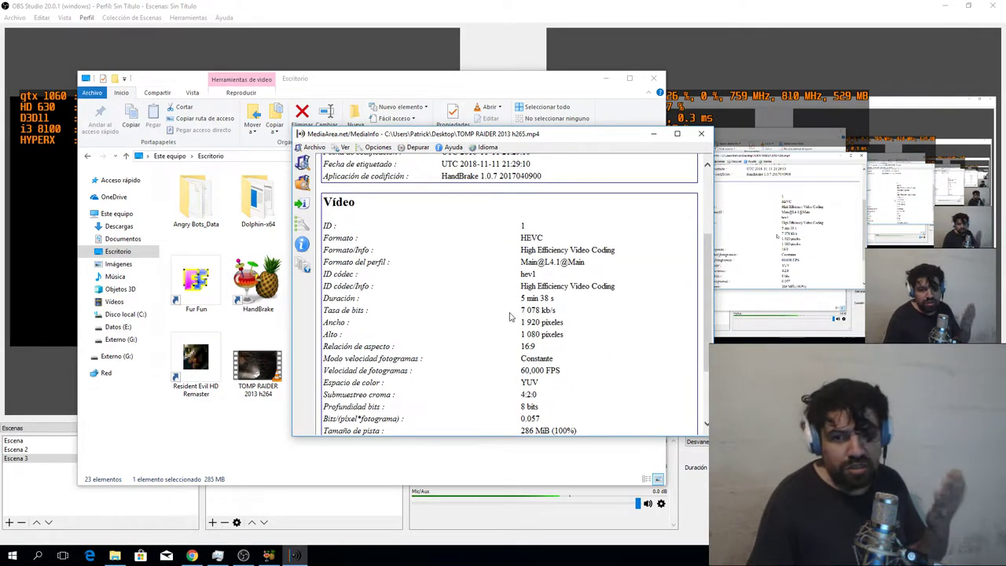
scroll(509, 316, down, 1)
scroll(506, 316, down, 1)
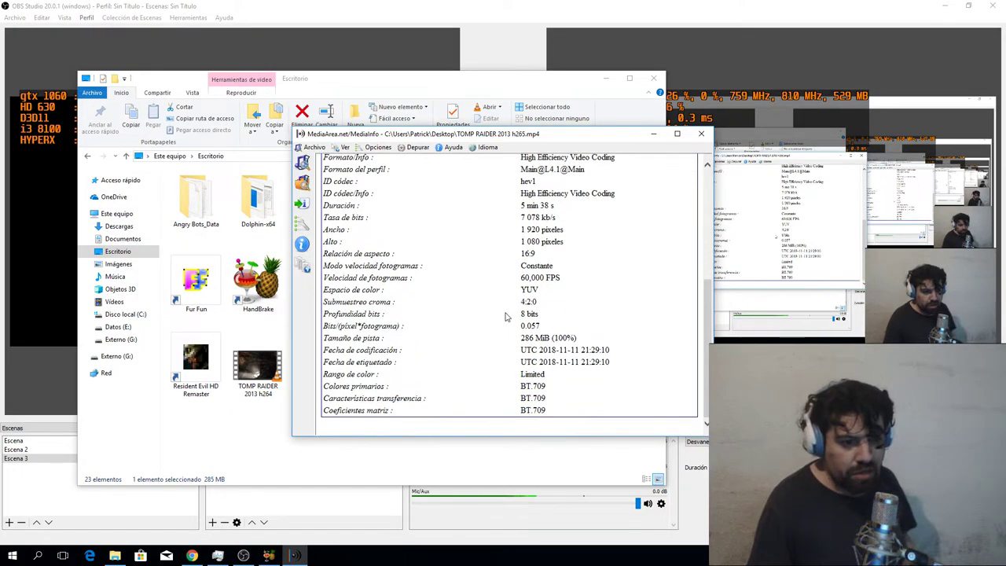
scroll(505, 318, up, 4)
scroll(505, 317, up, 2)
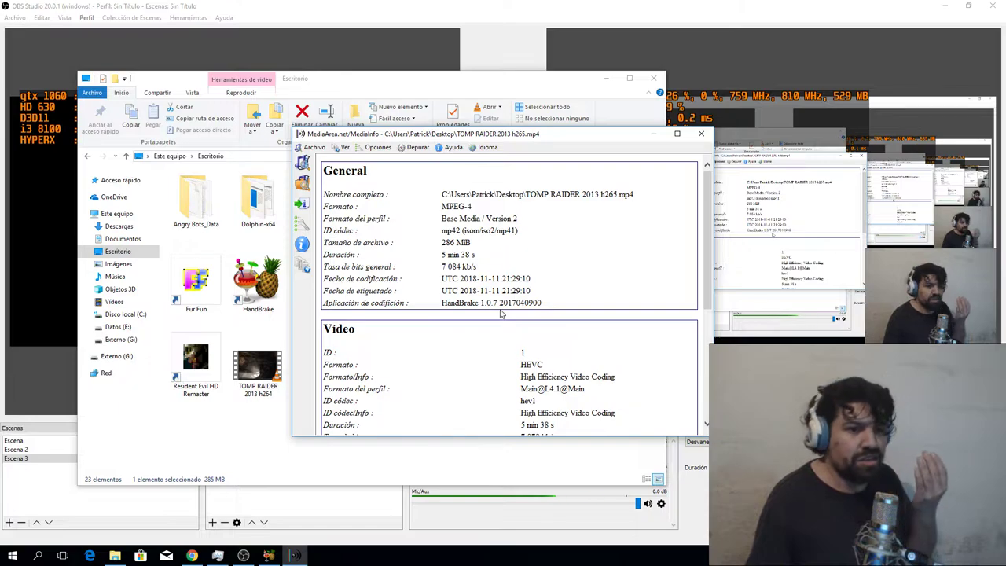
scroll(501, 314, down, 3)
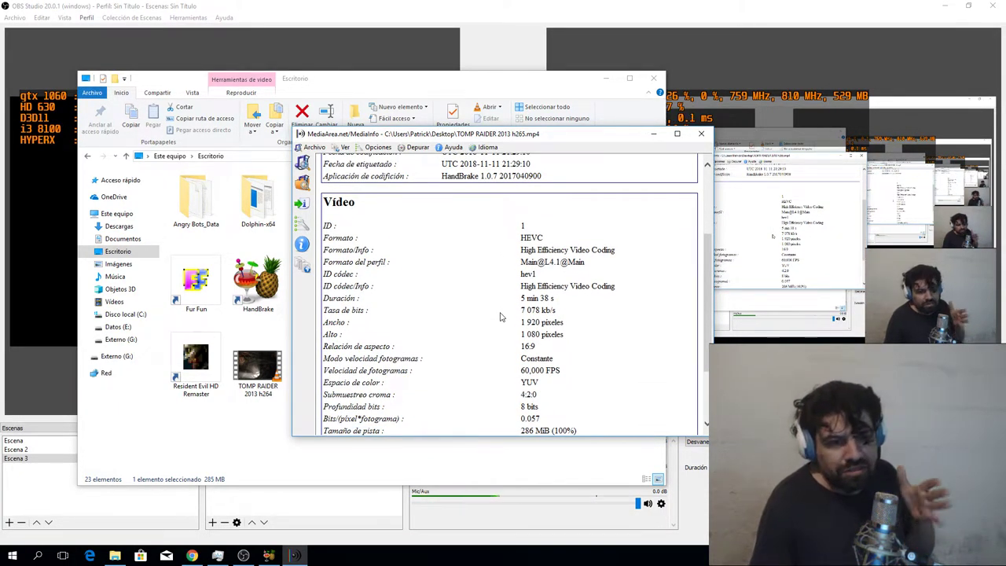
scroll(501, 316, down, 2)
scroll(503, 311, up, 2)
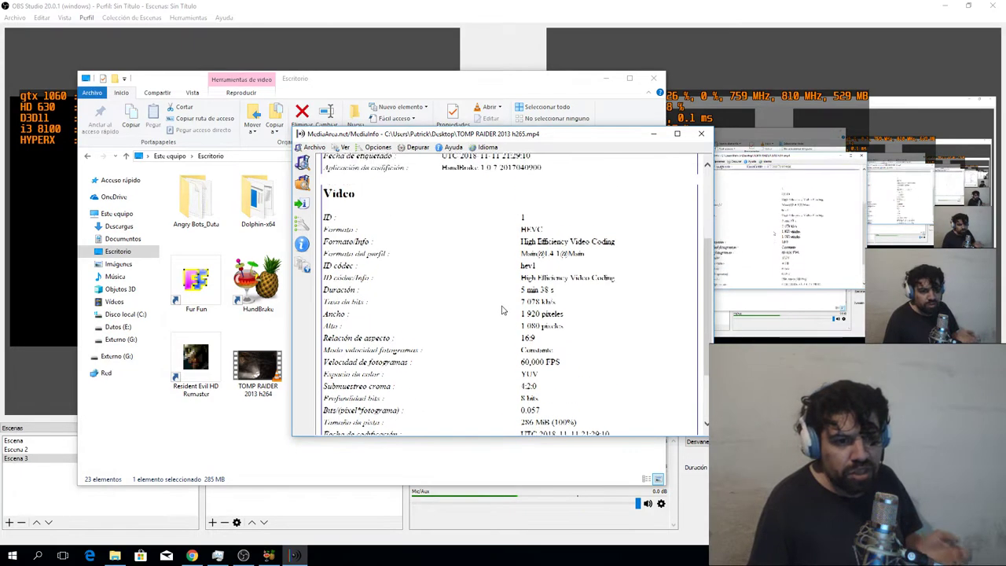
scroll(502, 310, up, 3)
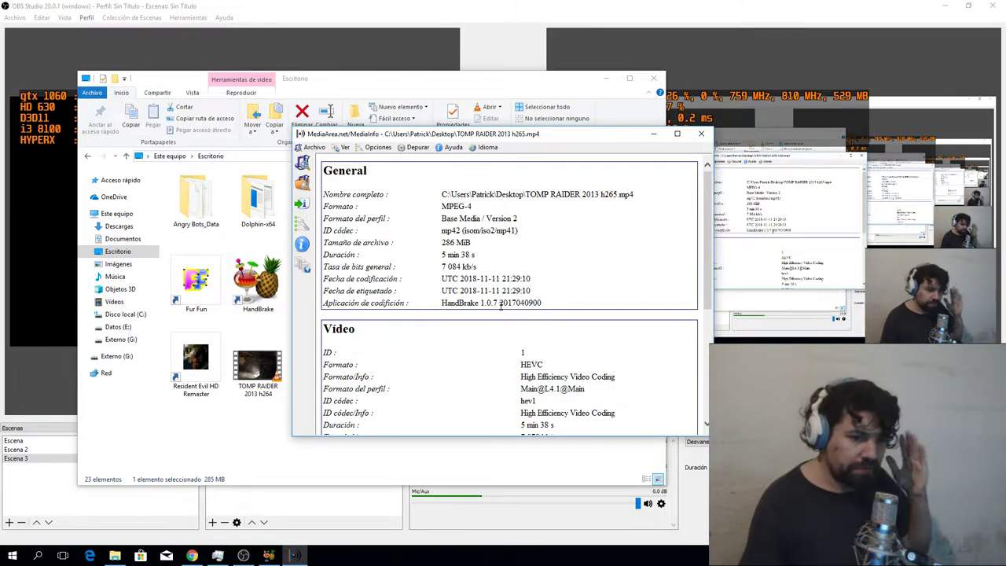
scroll(500, 308, down, 2)
scroll(500, 309, down, 2)
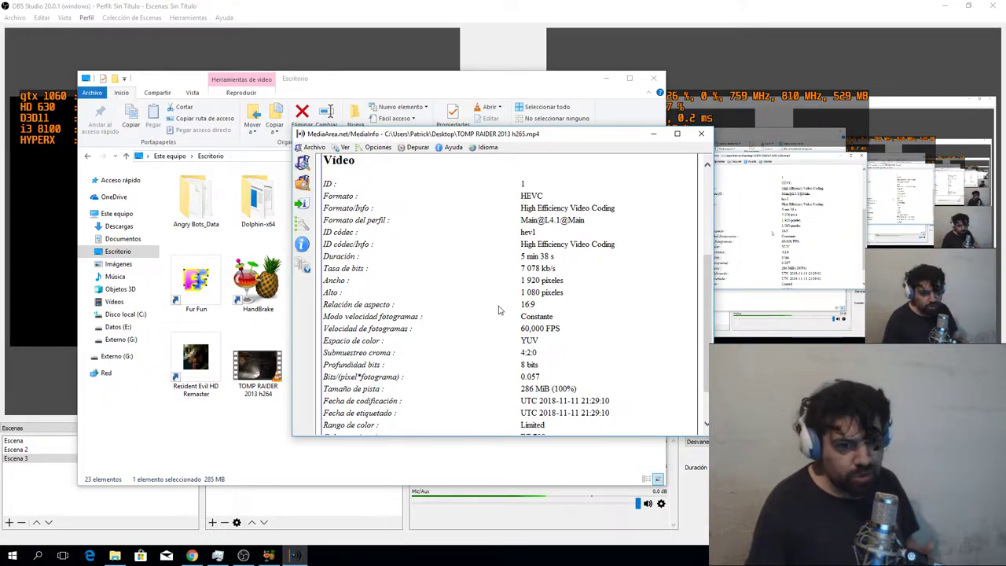
scroll(499, 310, down, 2)
scroll(498, 309, up, 5)
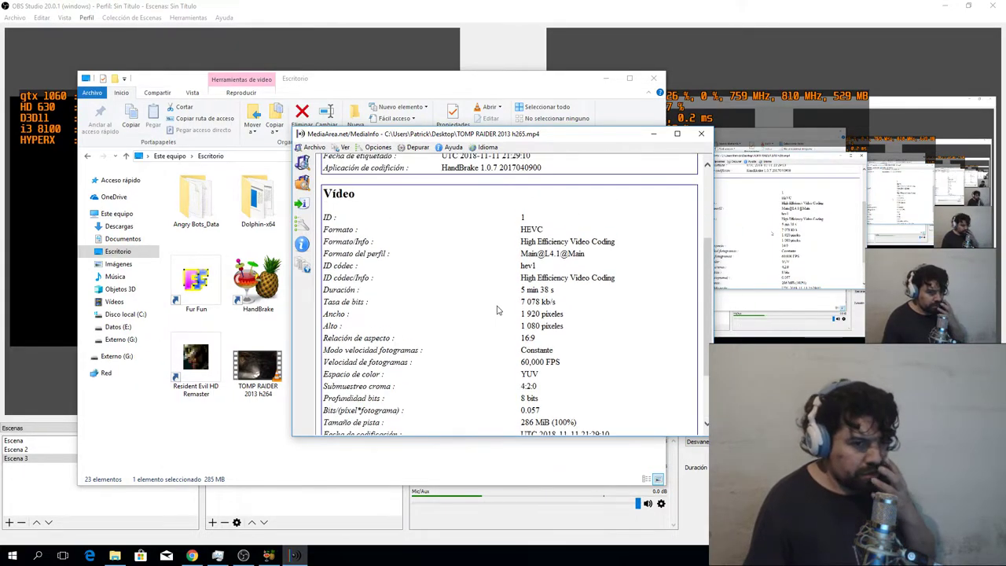
Close the h265 report, open the MediaInfo report of TOMP RAIDER 2013 h264 and read through its general and video sections
click(701, 134)
click(262, 368)
right_click(262, 368)
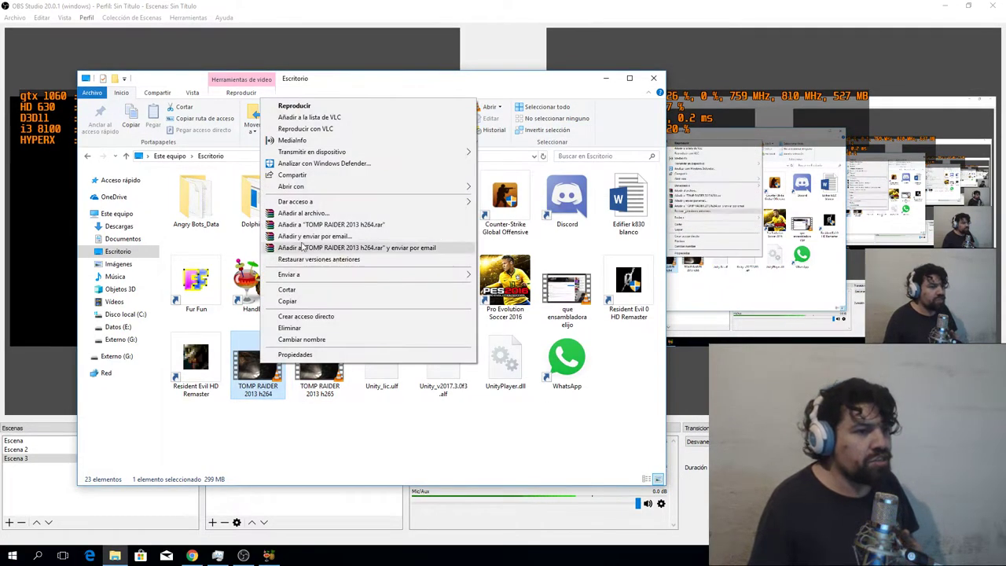
click(309, 142)
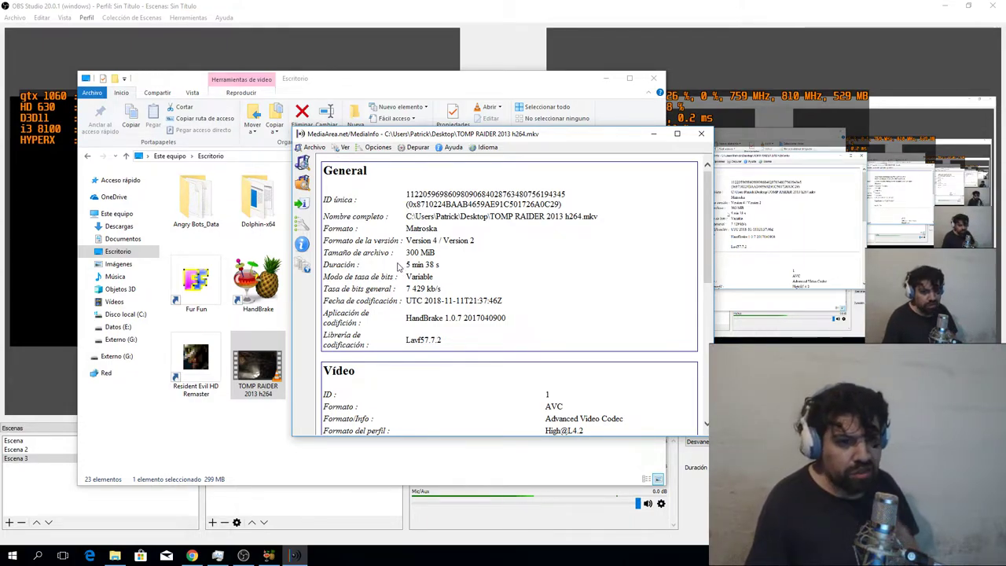
scroll(398, 268, down, 2)
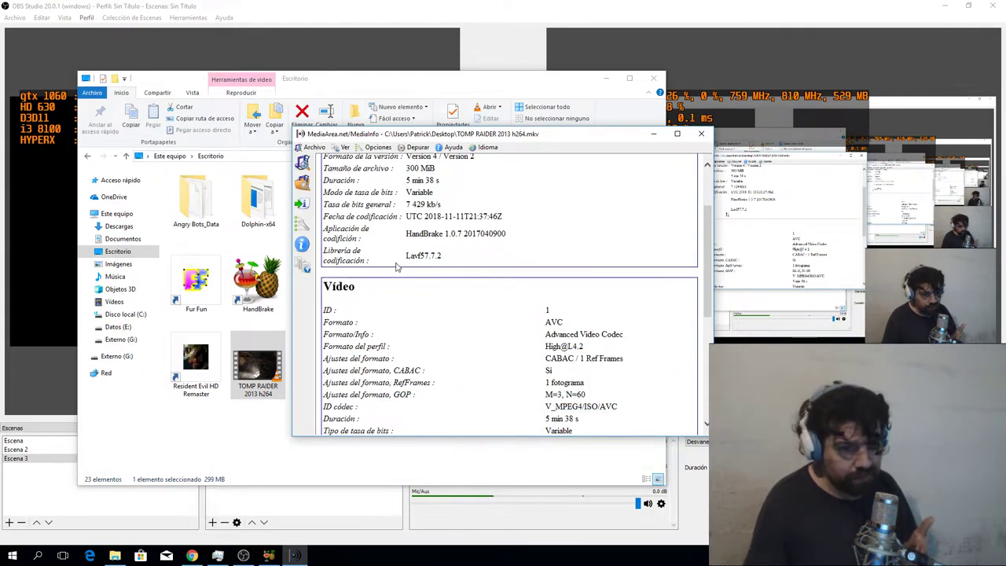
scroll(397, 268, down, 2)
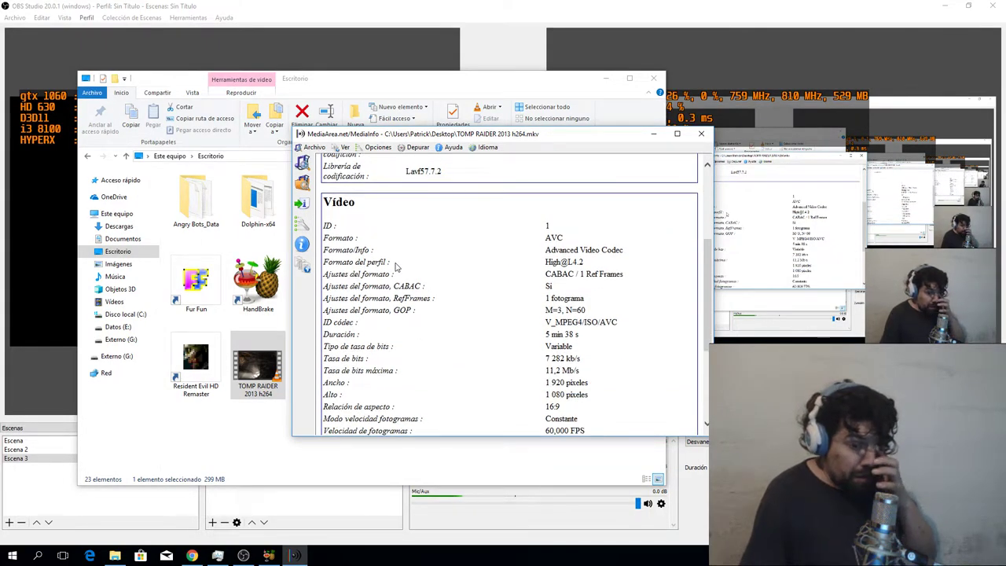
scroll(397, 267, down, 3)
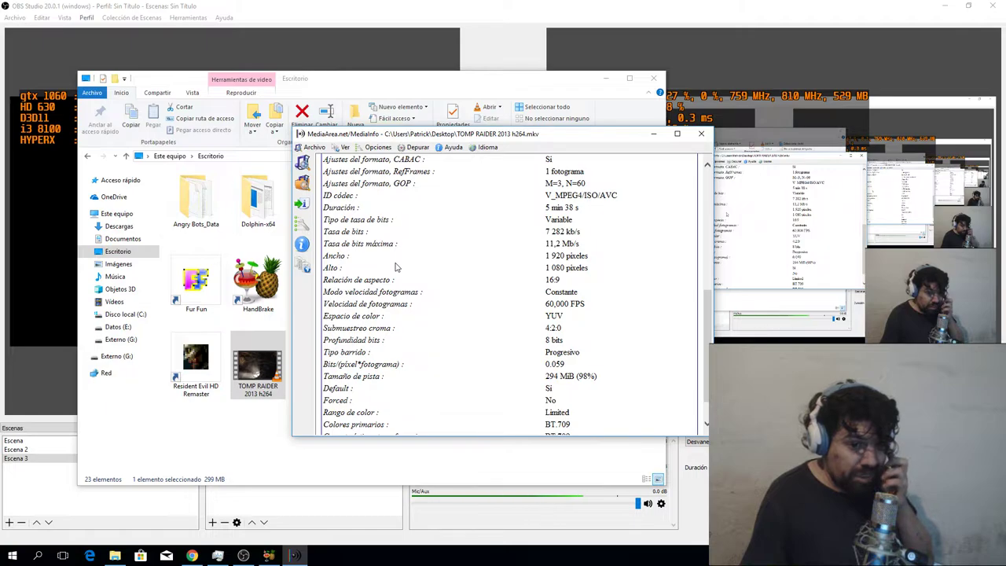
scroll(396, 267, up, 8)
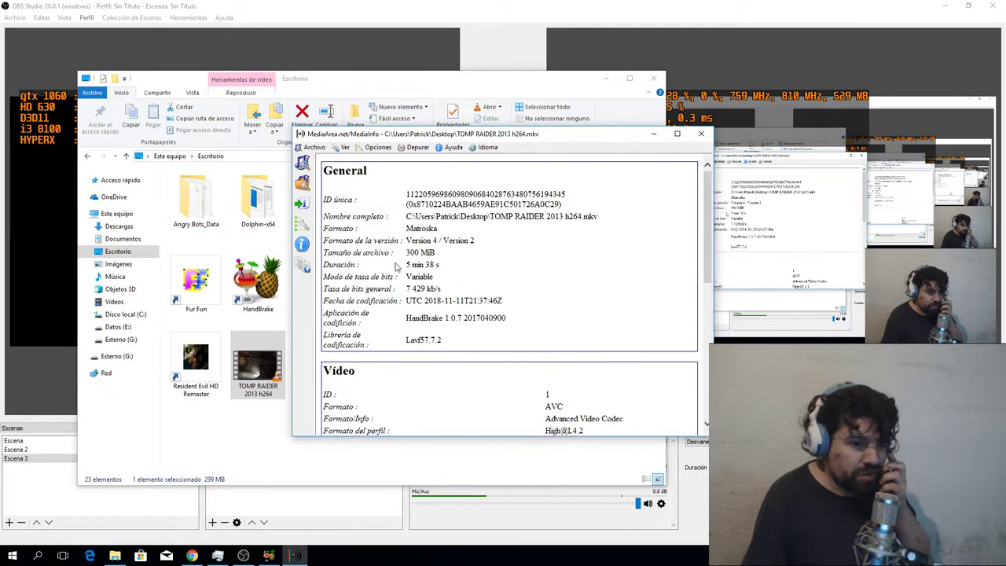
Highlight the overall bit rate and the file size in the h264 report, and close the report
drag(405, 289, 438, 292)
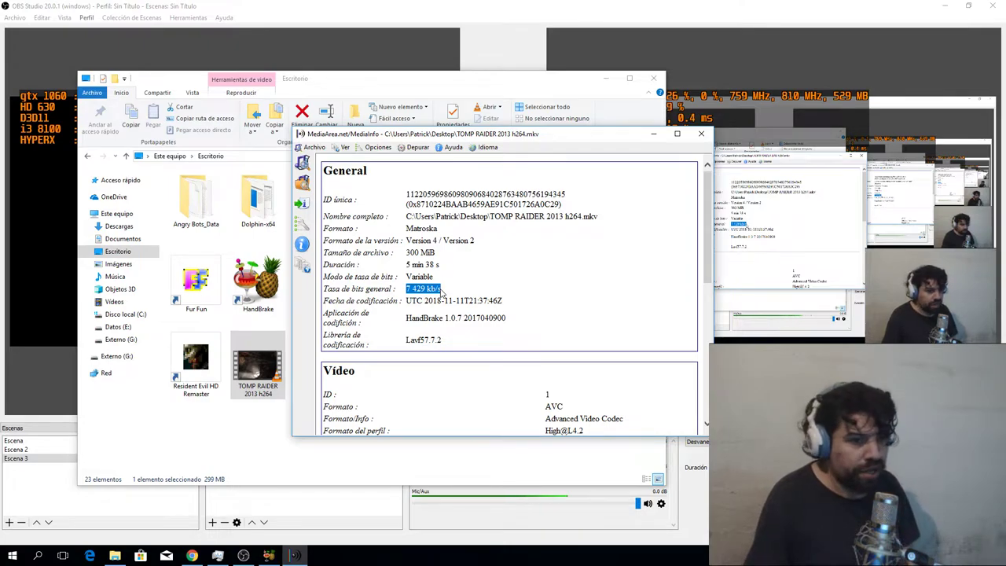
click(412, 299)
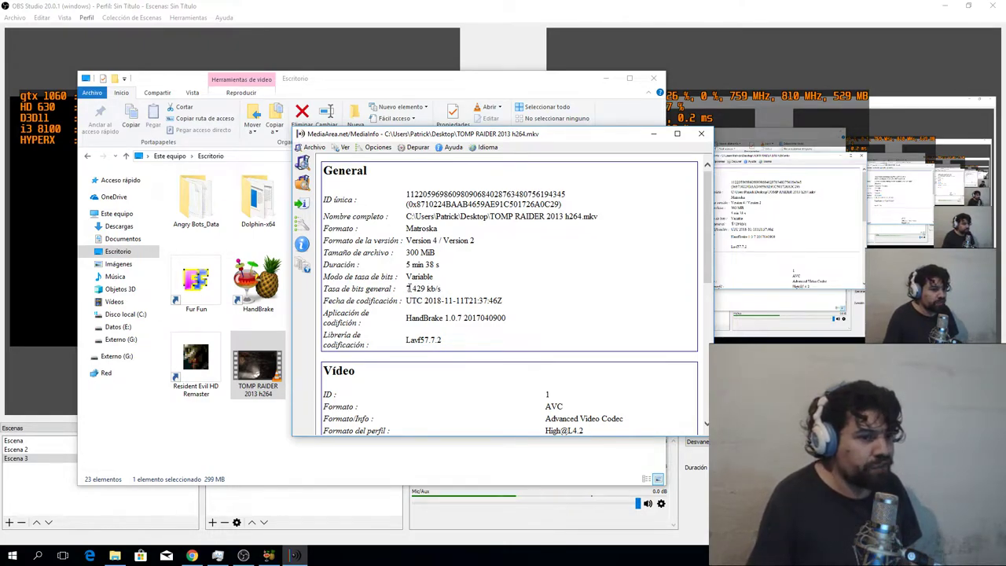
drag(405, 253, 424, 258)
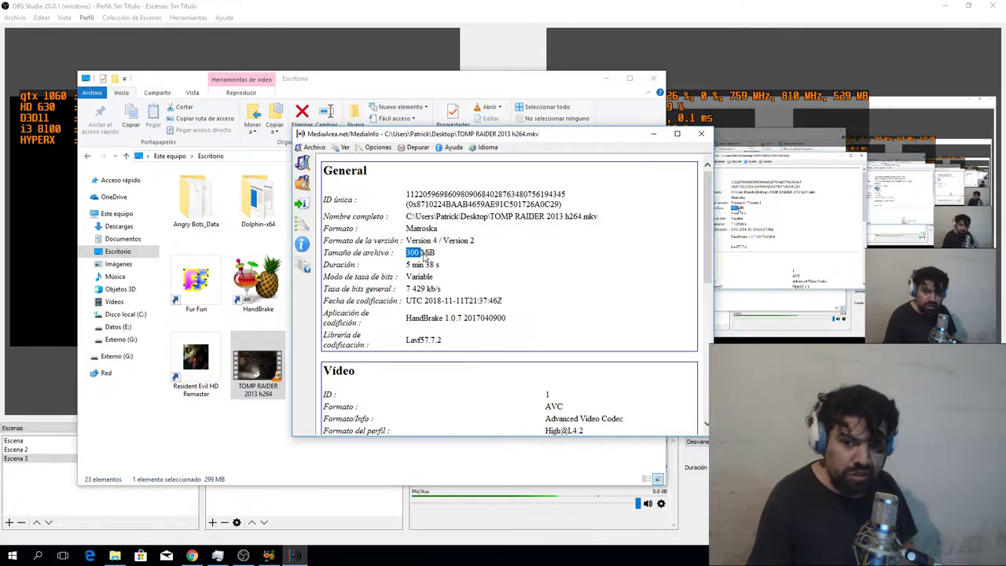
click(701, 133)
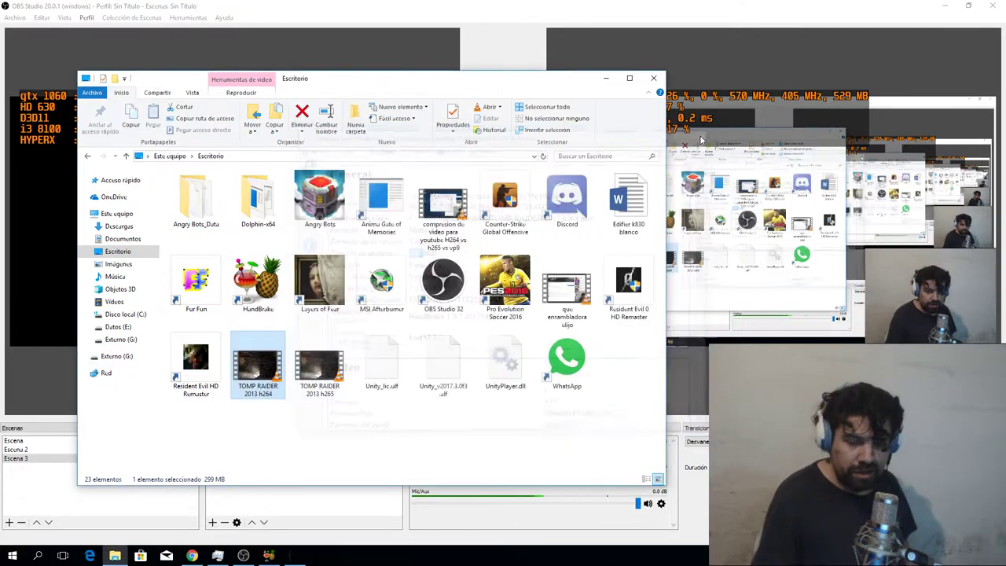
Play the video TOMP RAIDER 2013 h264 and skip through its opening cutscene to check the picture quality
double_click(262, 369)
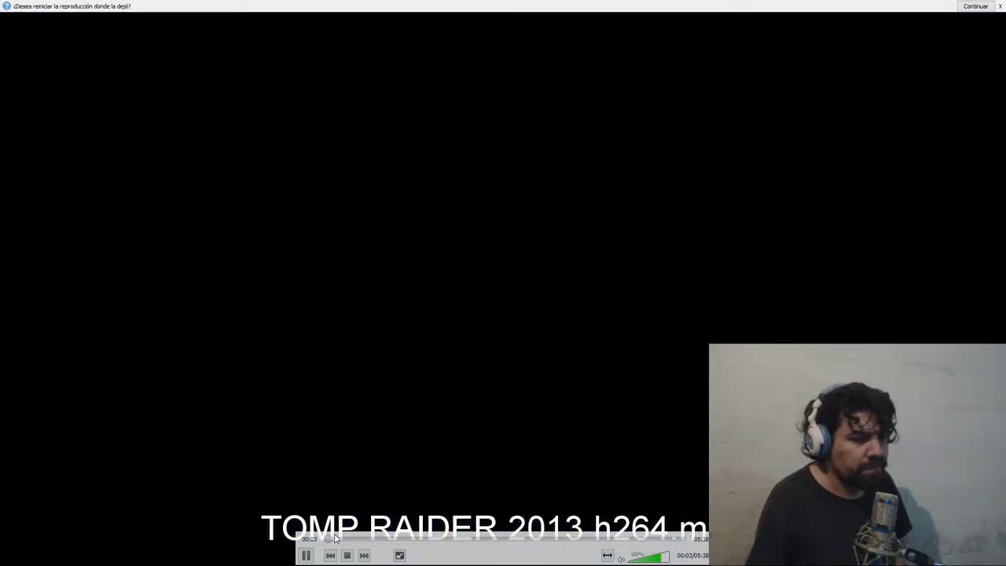
click(338, 538)
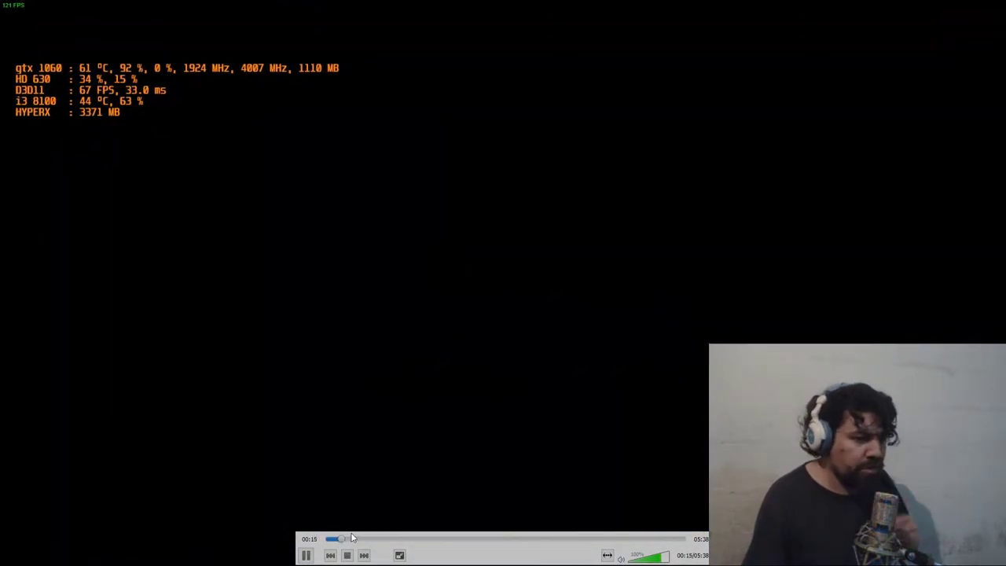
click(345, 540)
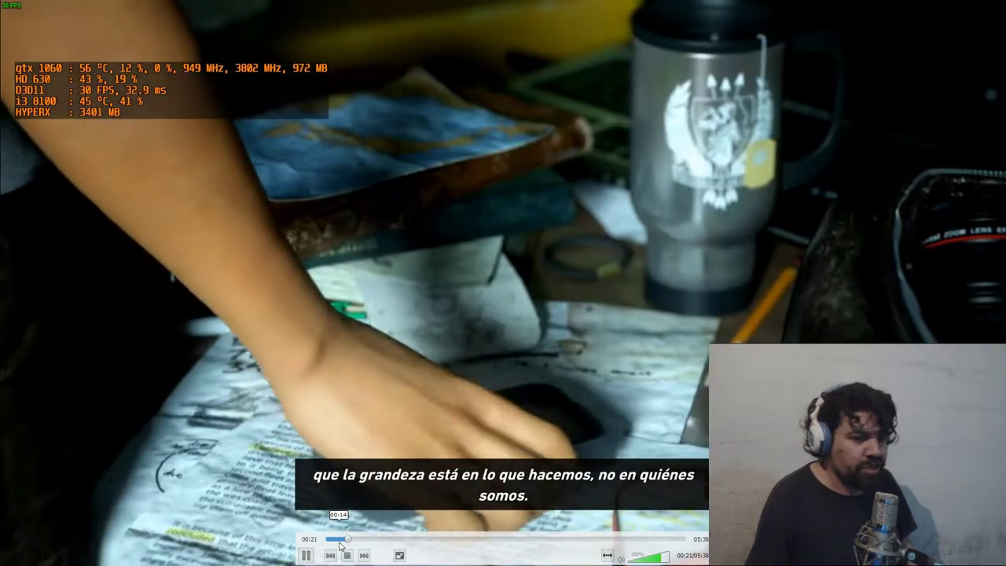
click(338, 539)
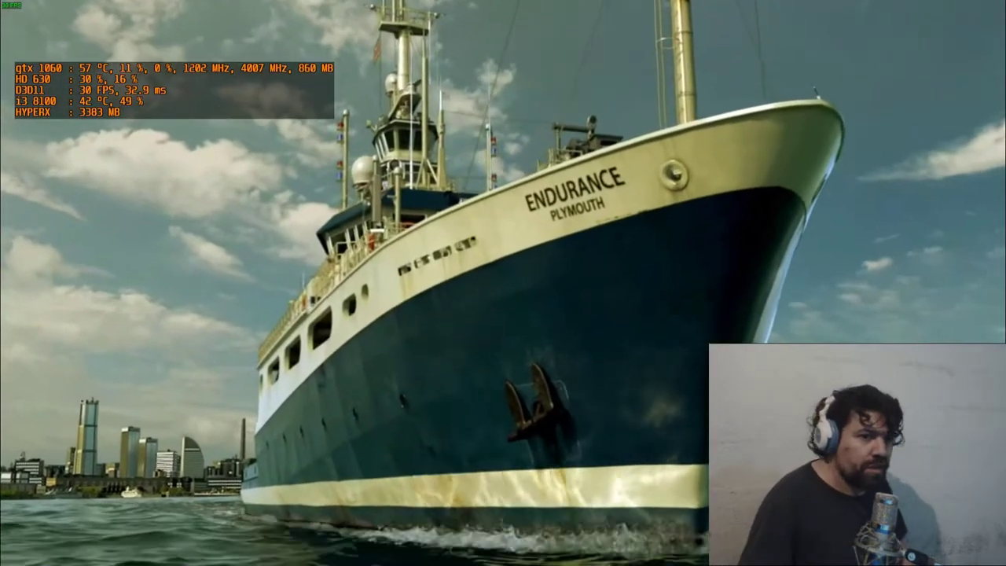
mouse_move(407, 402)
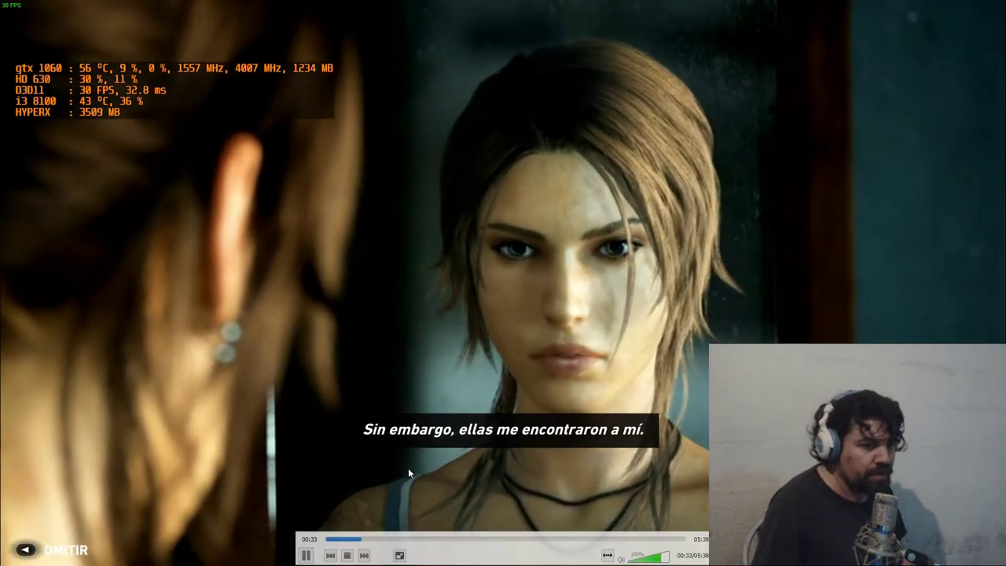
click(370, 538)
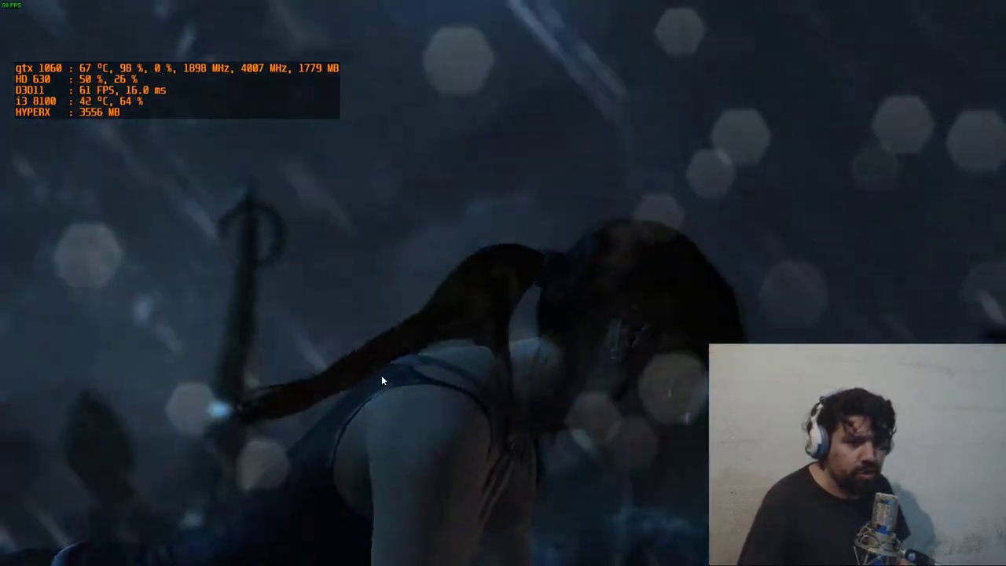
mouse_move(415, 517)
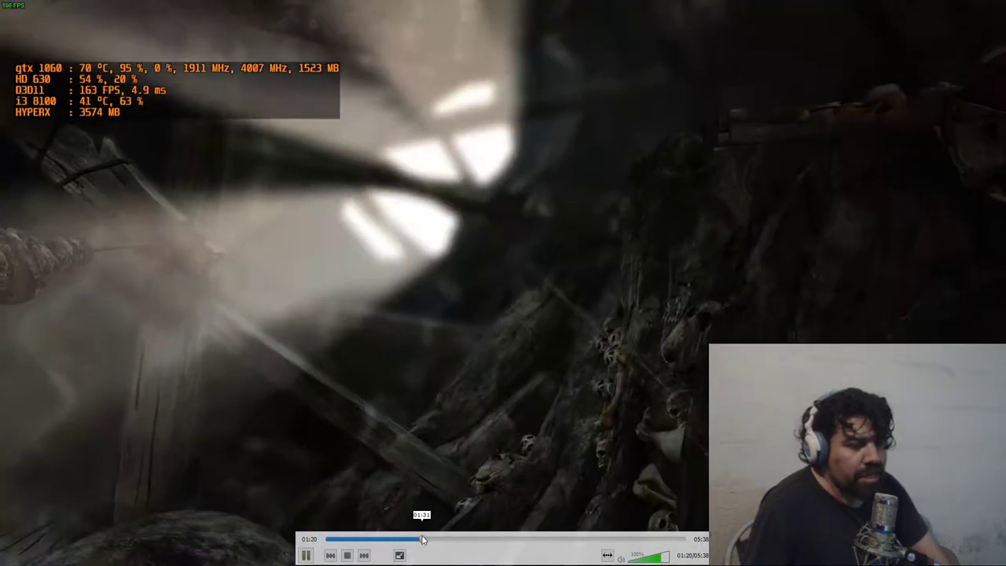
Skip ahead in the h264 video to about 1:31 and on to about 1:58, view the cave scenes, and close the player
click(423, 540)
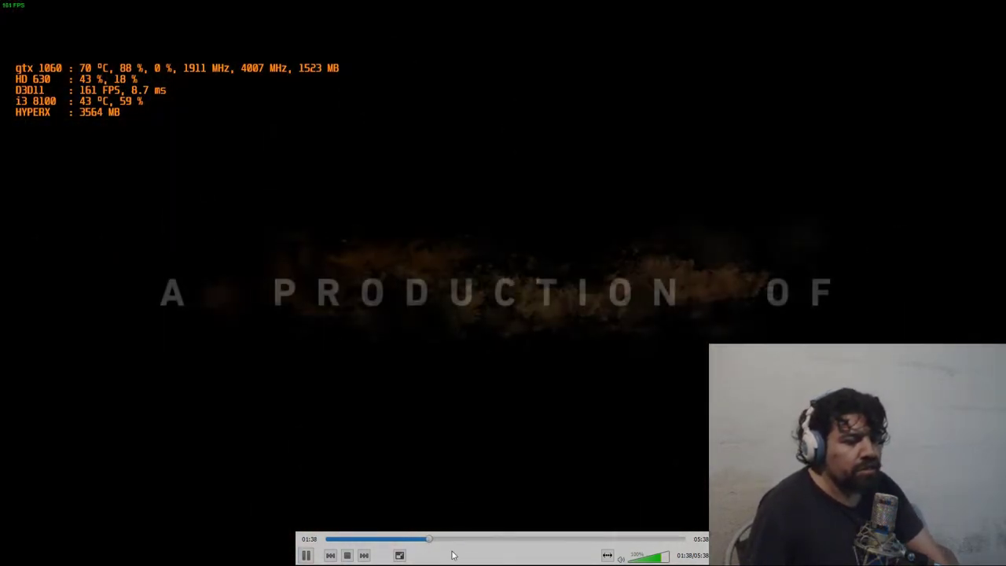
click(439, 539)
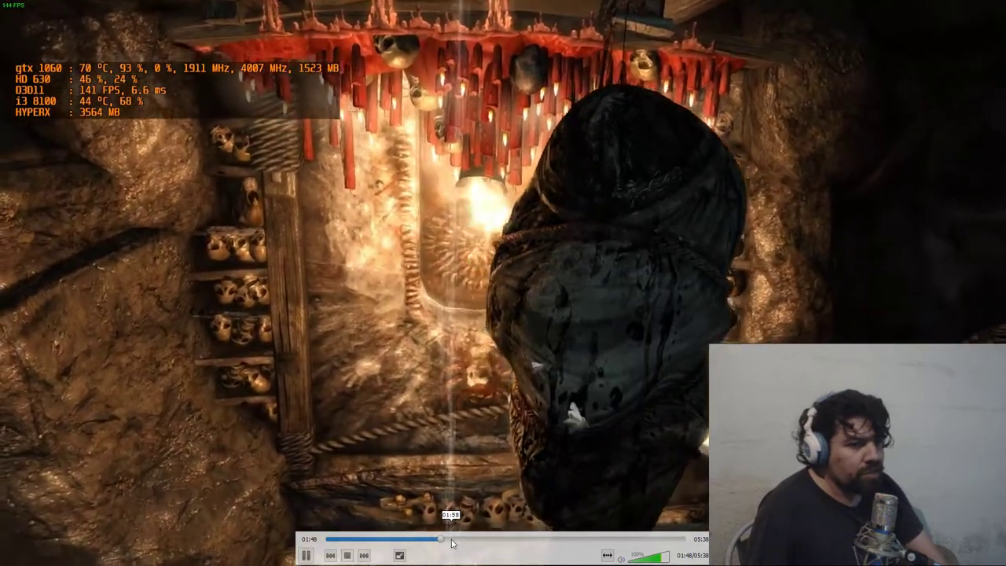
click(451, 540)
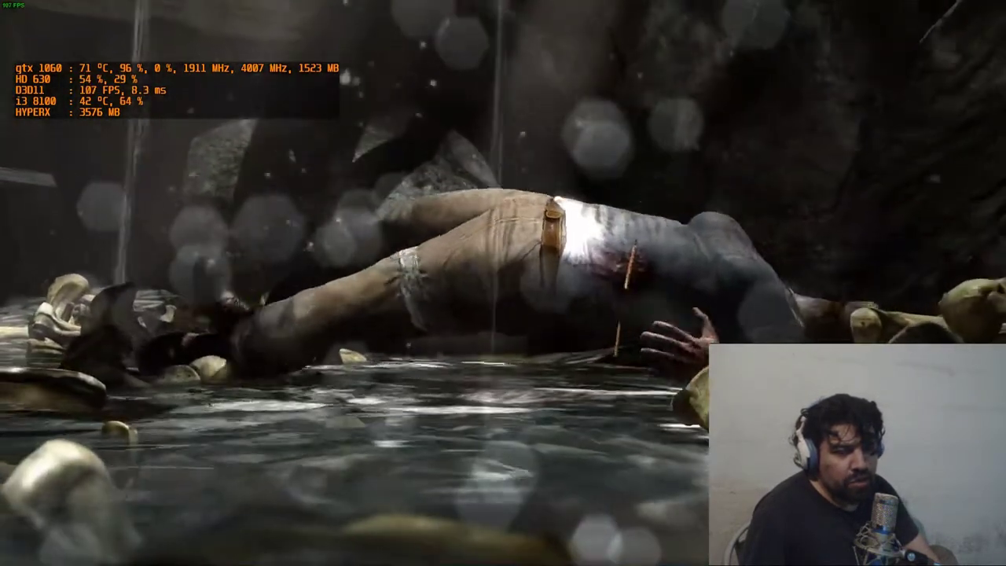
mouse_move(518, 365)
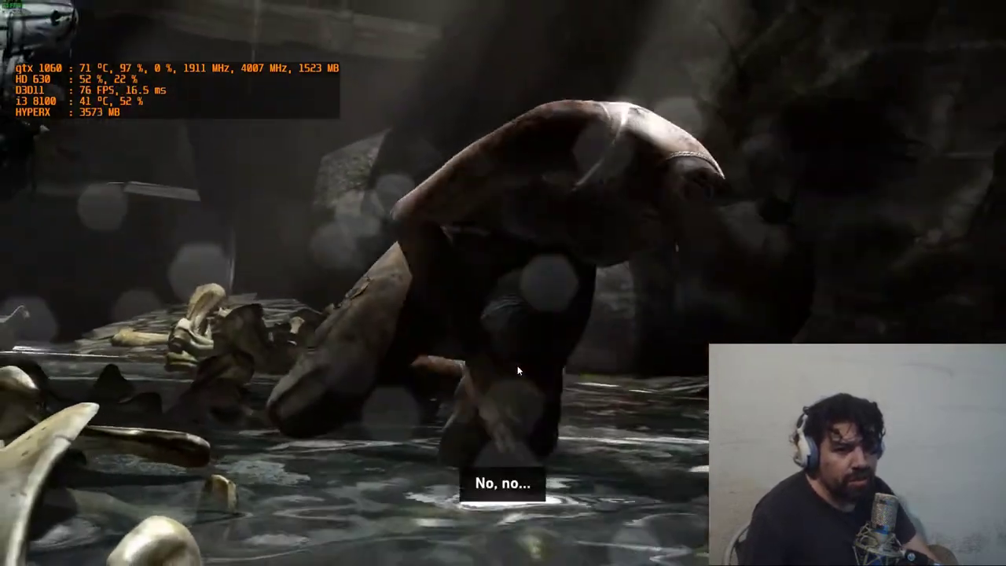
mouse_move(615, 181)
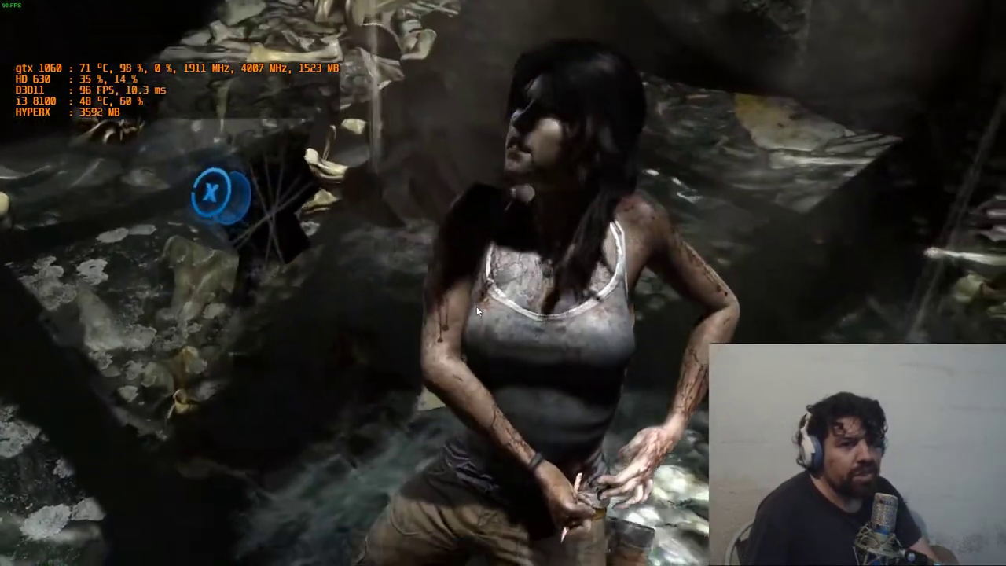
mouse_move(474, 305)
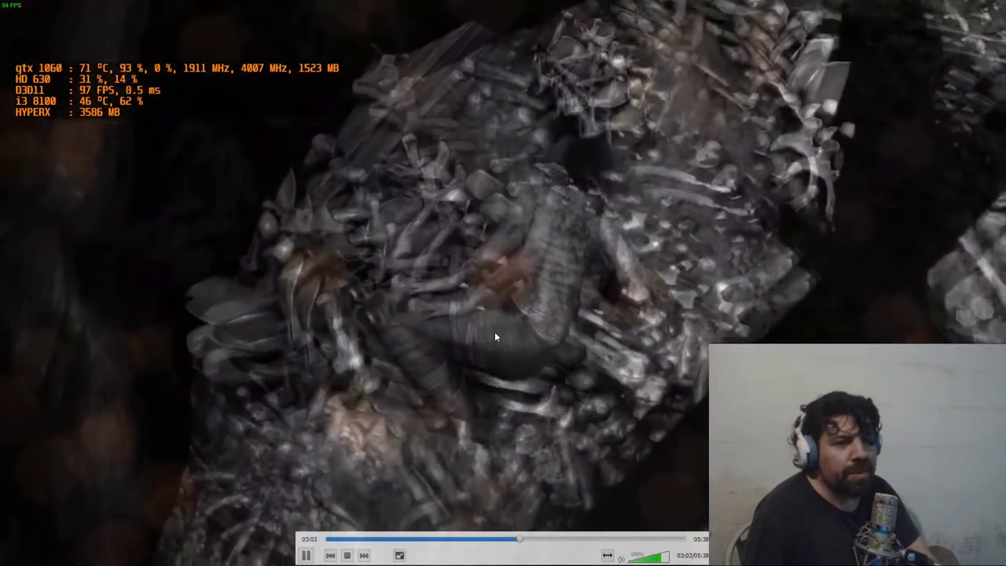
key(Left)
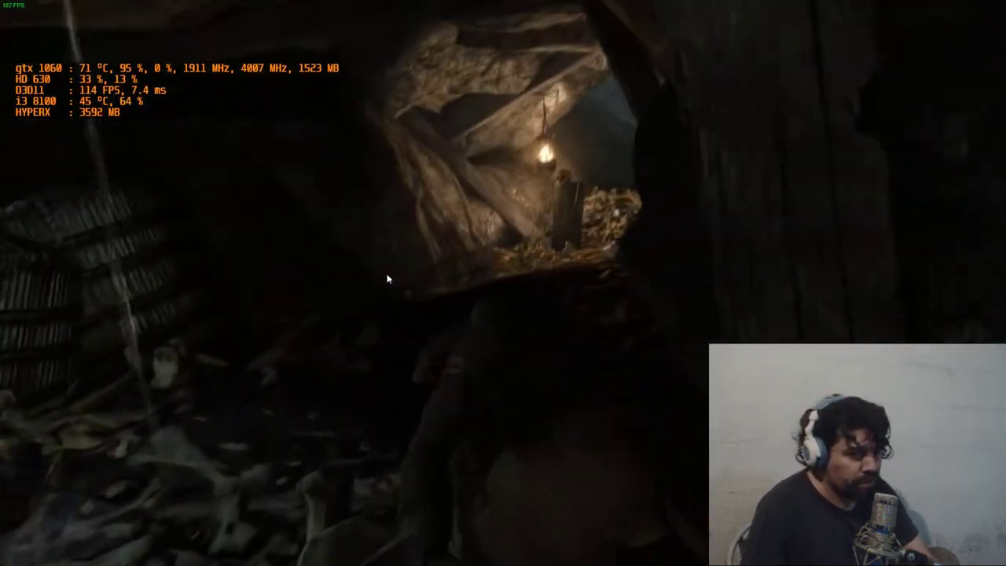
right_click(387, 277)
click(397, 437)
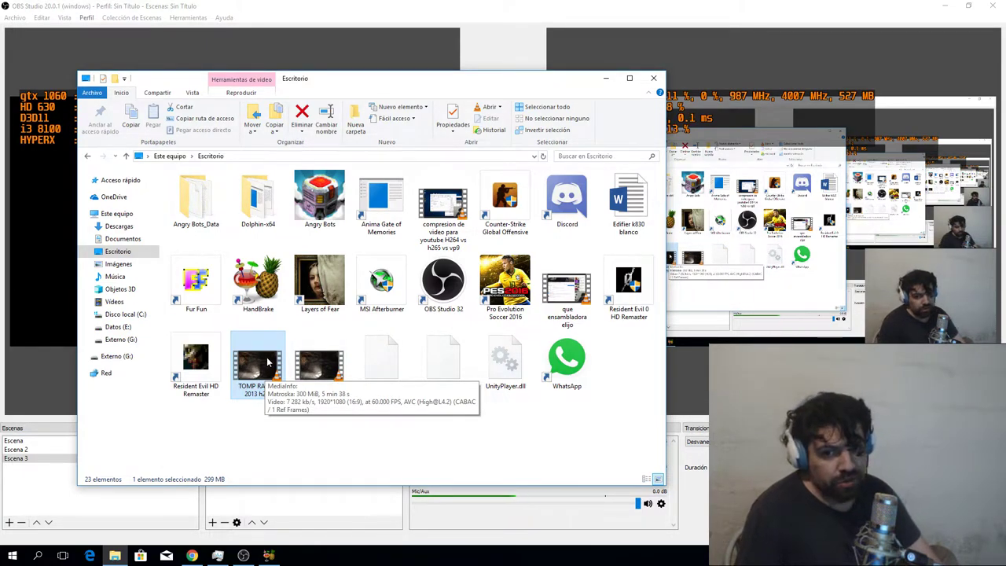
Play the video TOMP RAIDER 2013 h265, check the picture quality of its opening cutscene and skip ahead to about 0:46
double_click(342, 368)
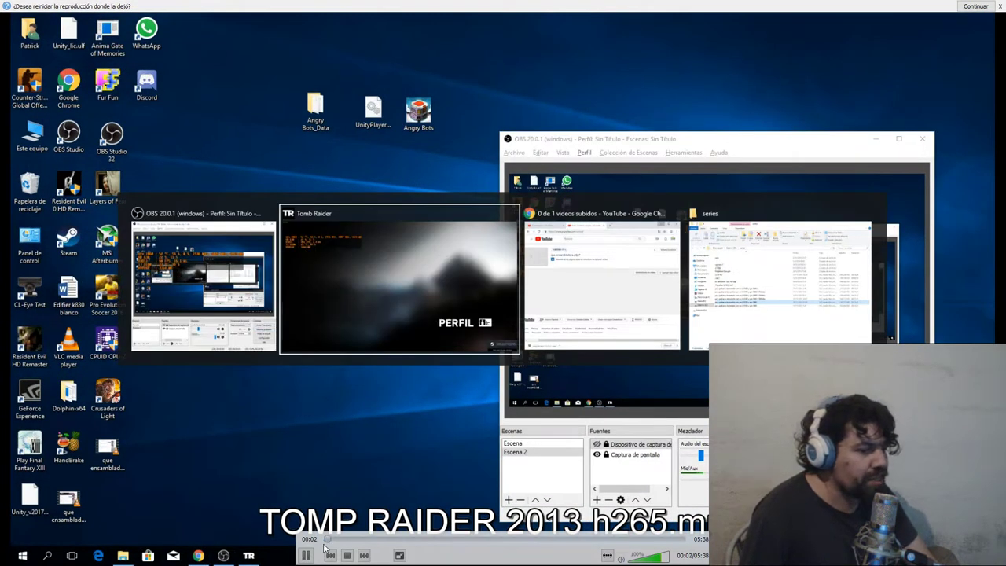
double_click(353, 357)
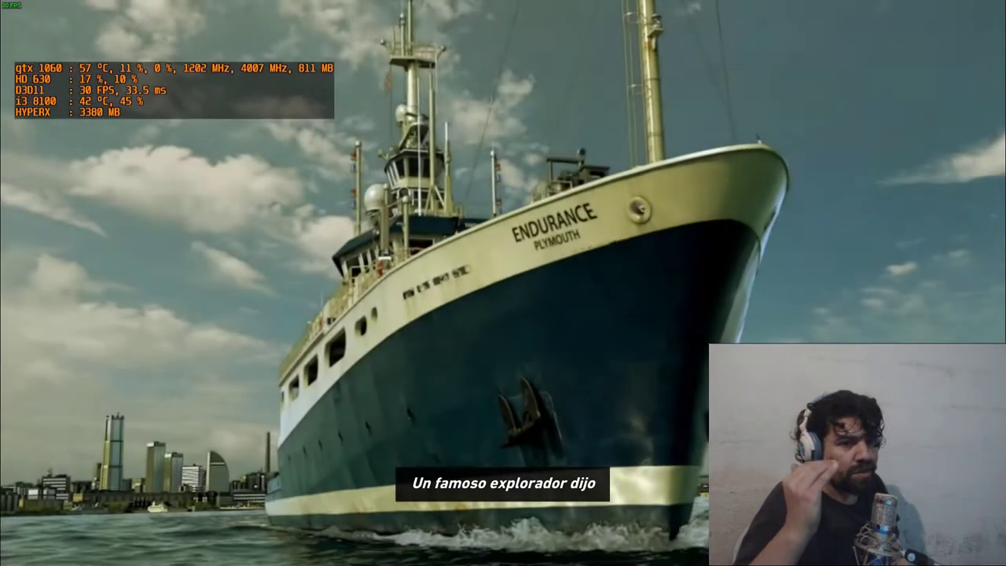
mouse_move(628, 294)
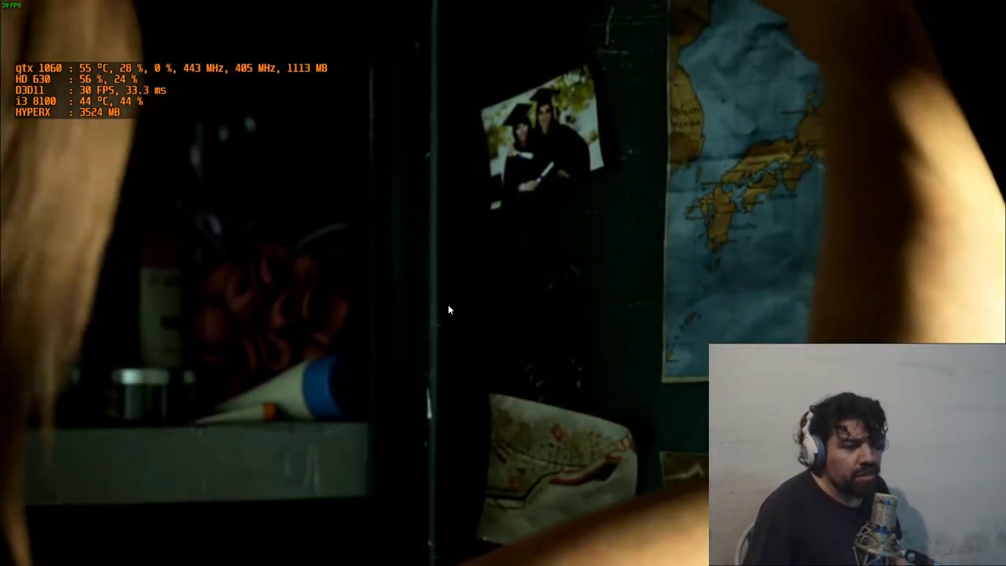
mouse_move(429, 288)
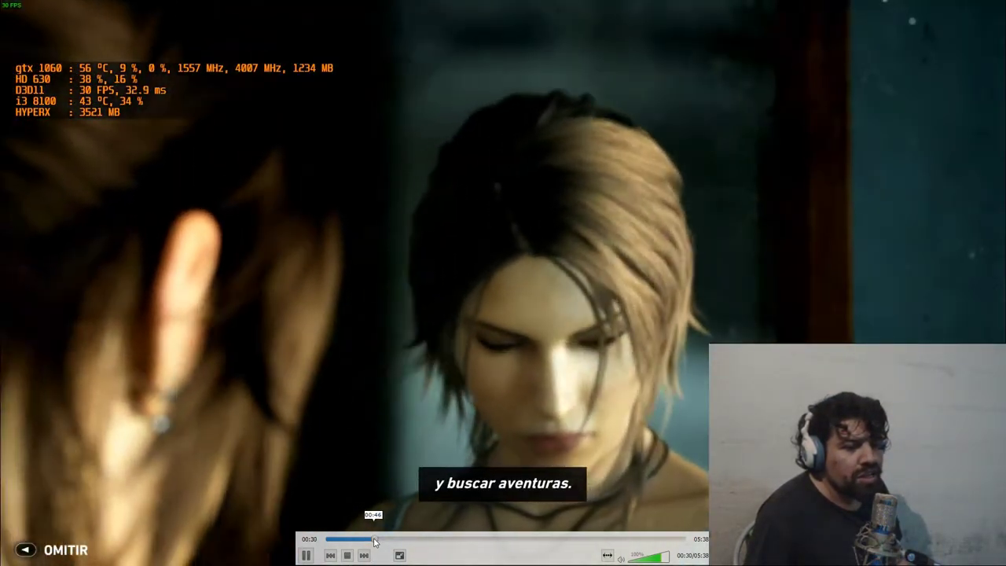
click(376, 539)
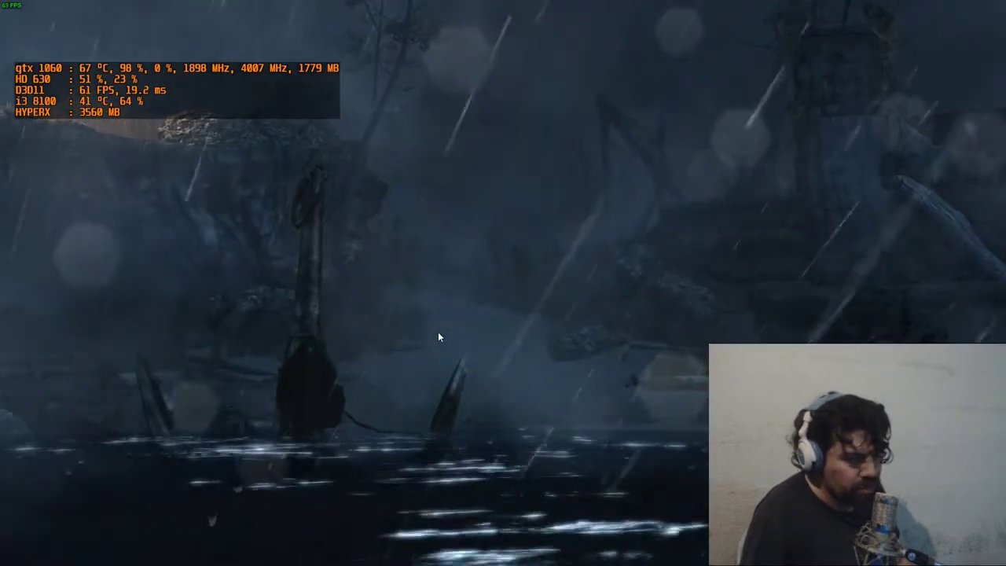
Skip ahead in the h265 video to about 1:31 and past 2:12, view the cave scenes, and close the player
mouse_move(474, 430)
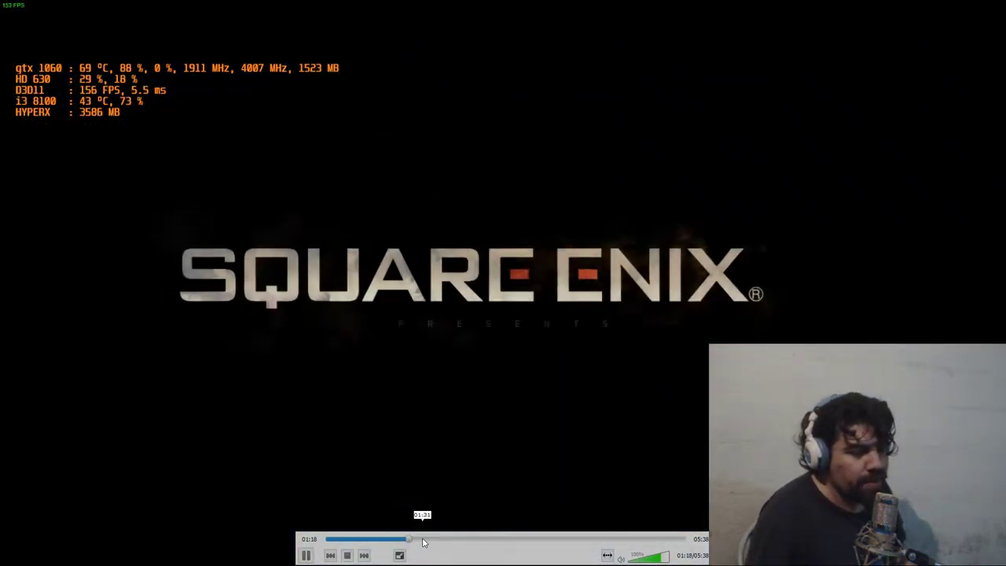
click(423, 540)
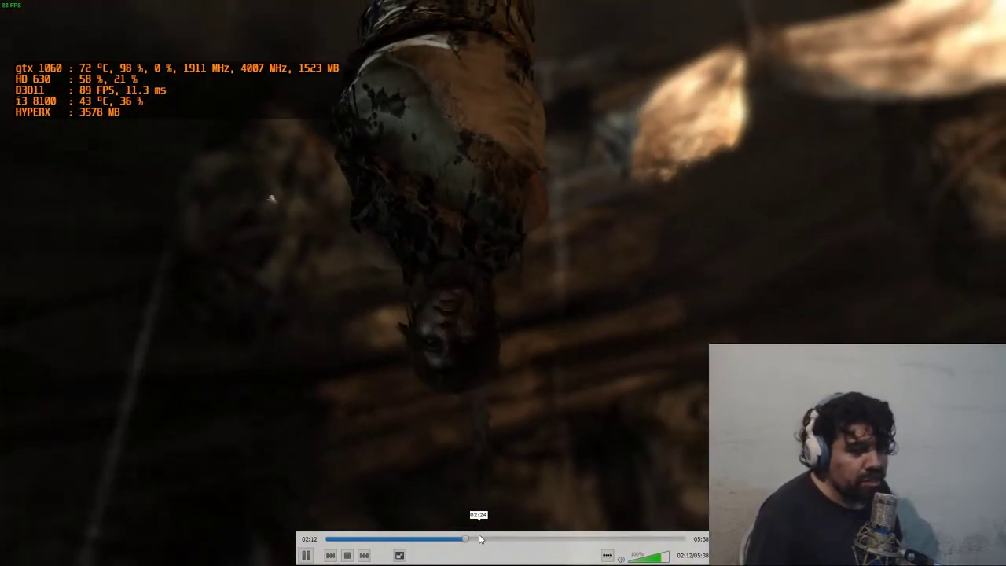
click(475, 540)
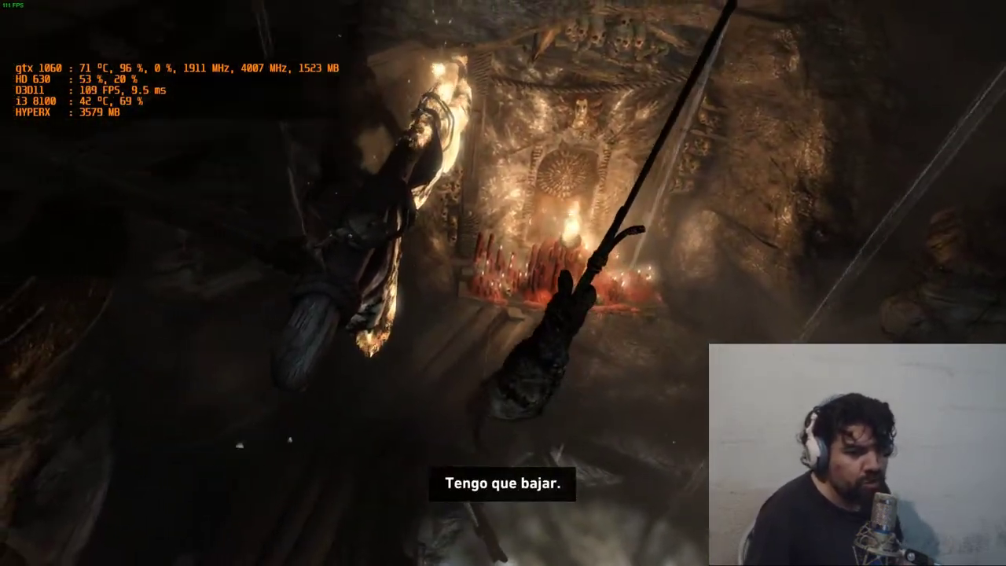
mouse_move(600, 440)
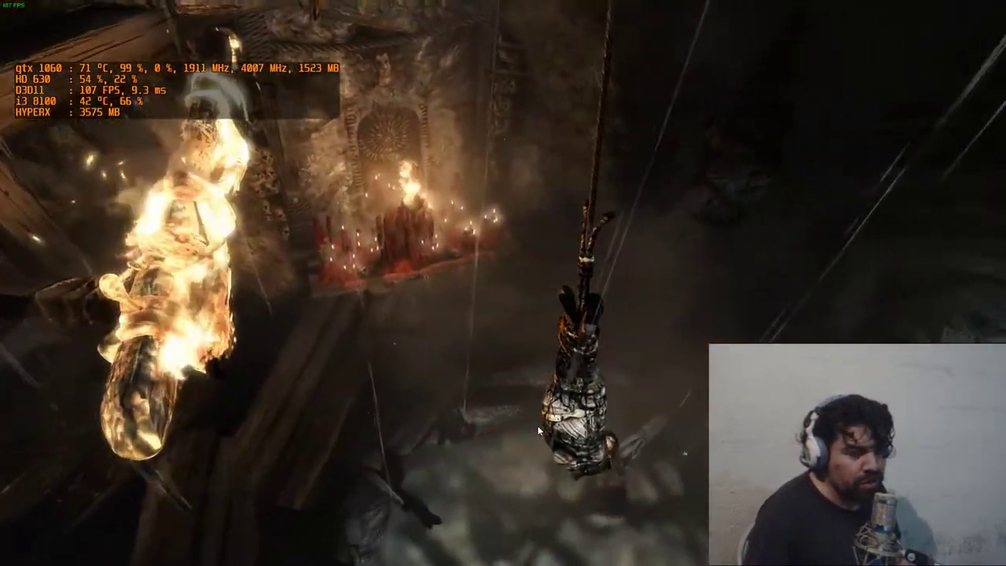
mouse_move(497, 540)
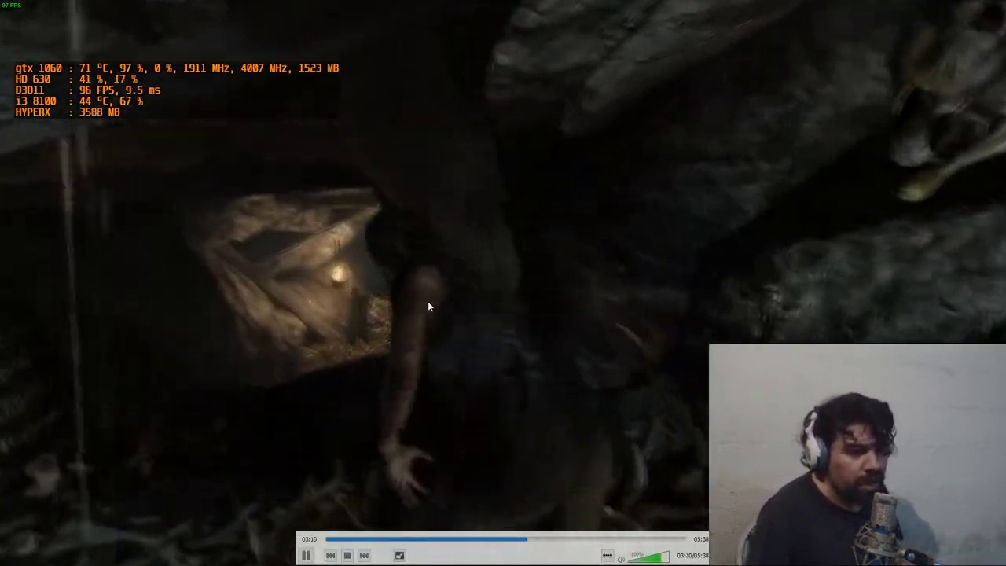
right_click(429, 307)
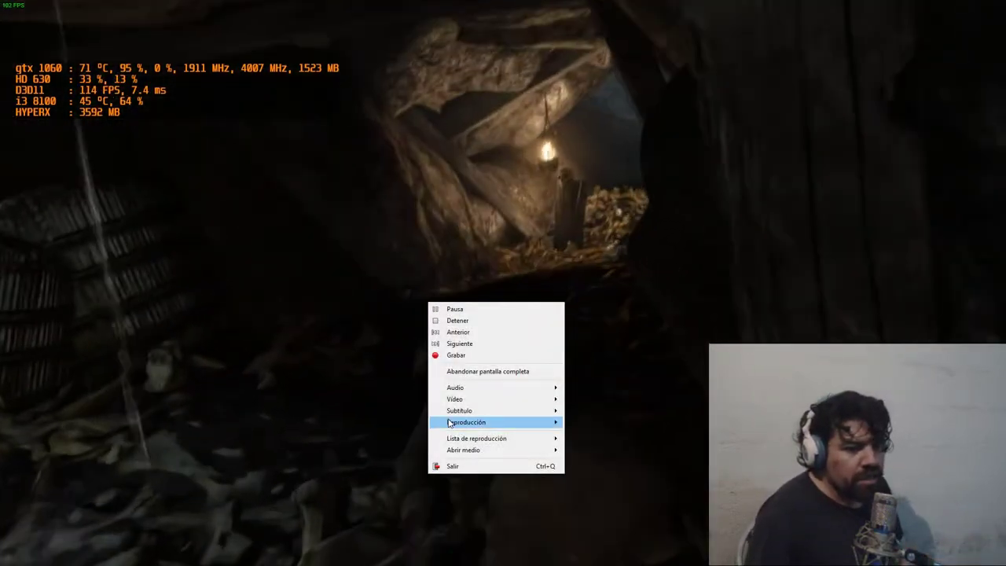
click(444, 464)
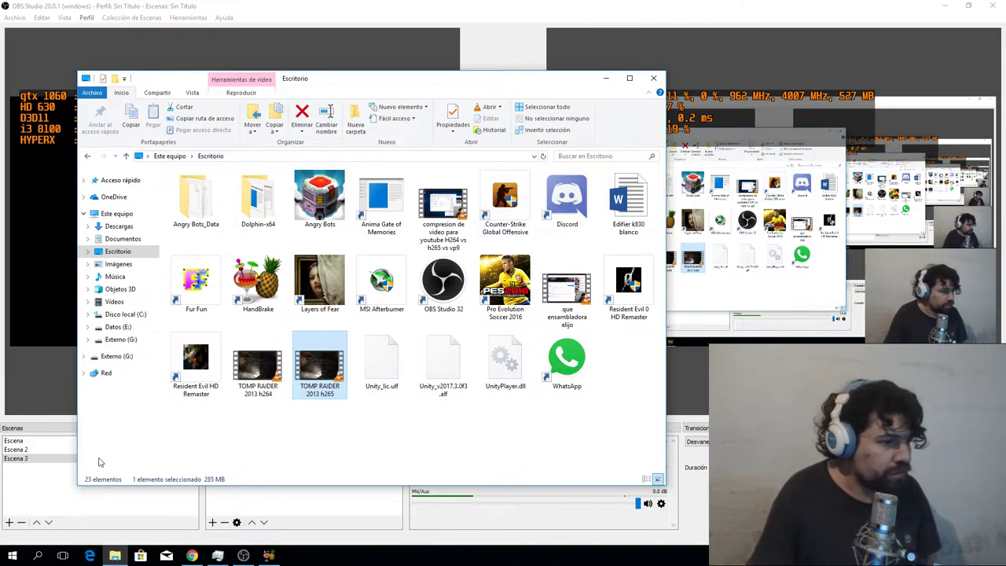
Select the scene Escena in OBS for preview, and minimize the OBS and Escritorio folder windows
click(35, 441)
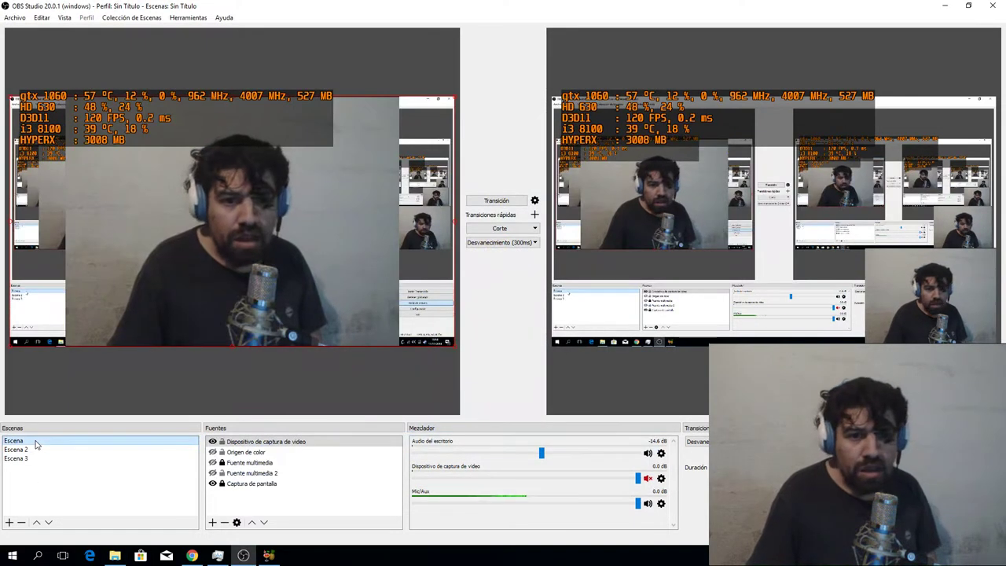
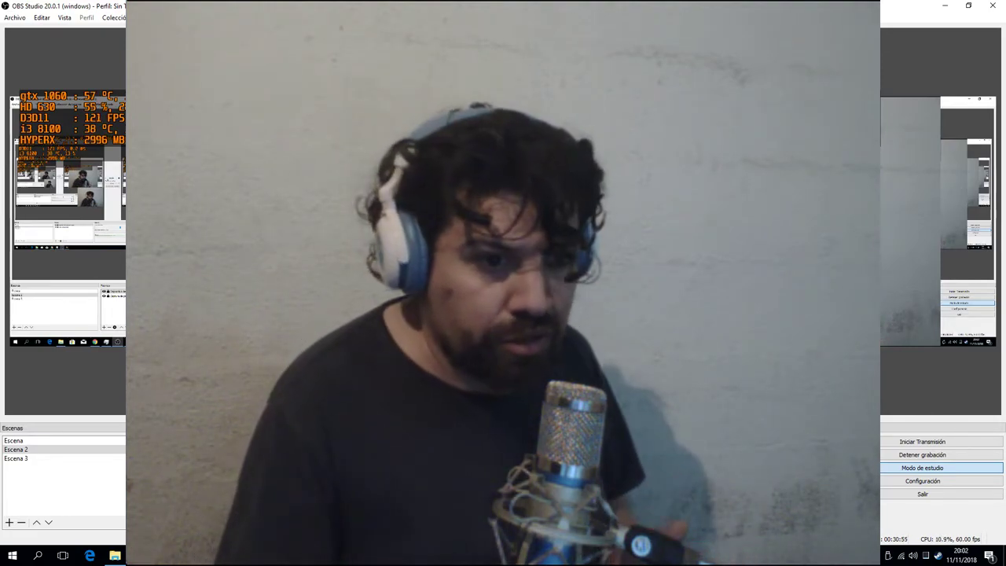
click(894, 482)
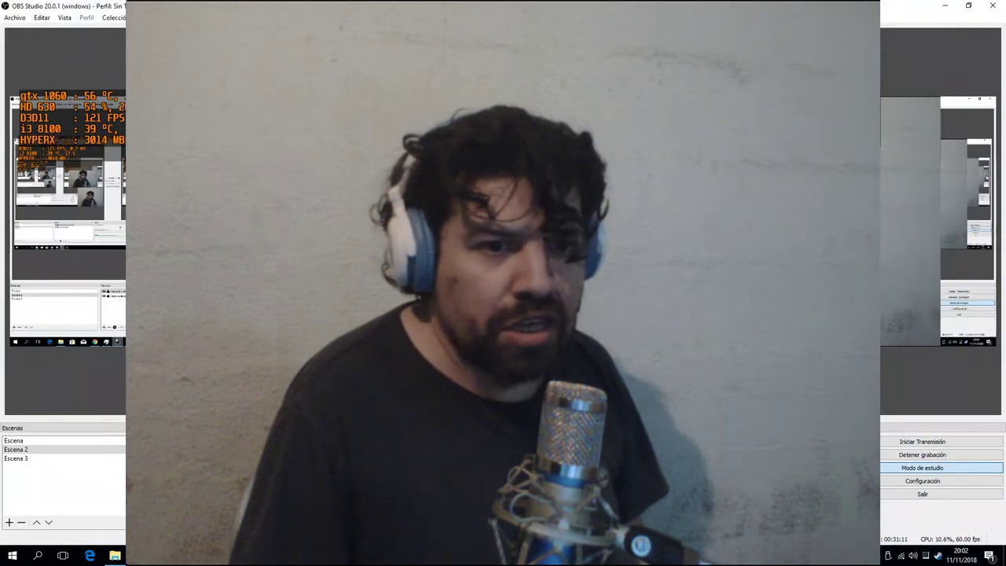
key(super+Down)
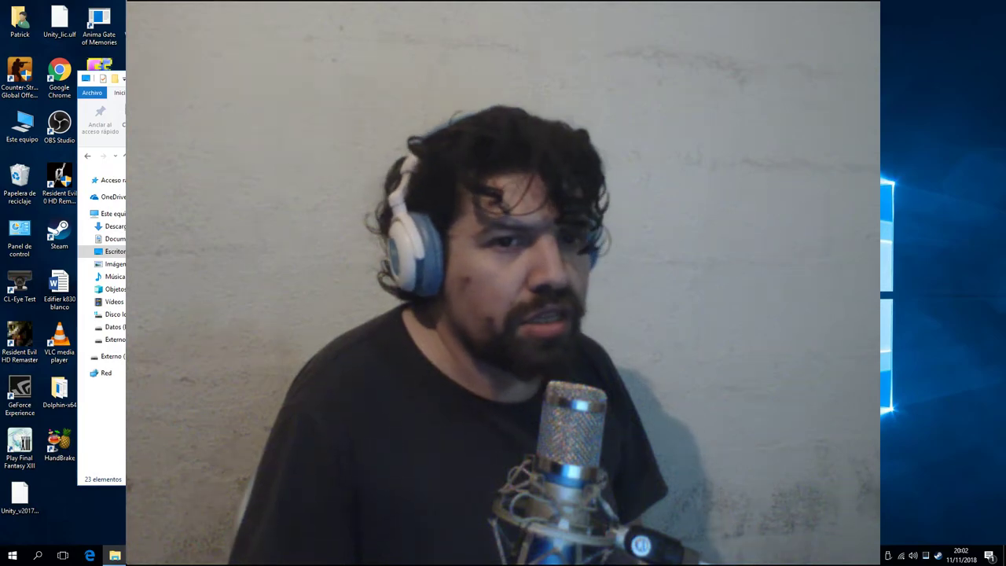
key(super+Down)
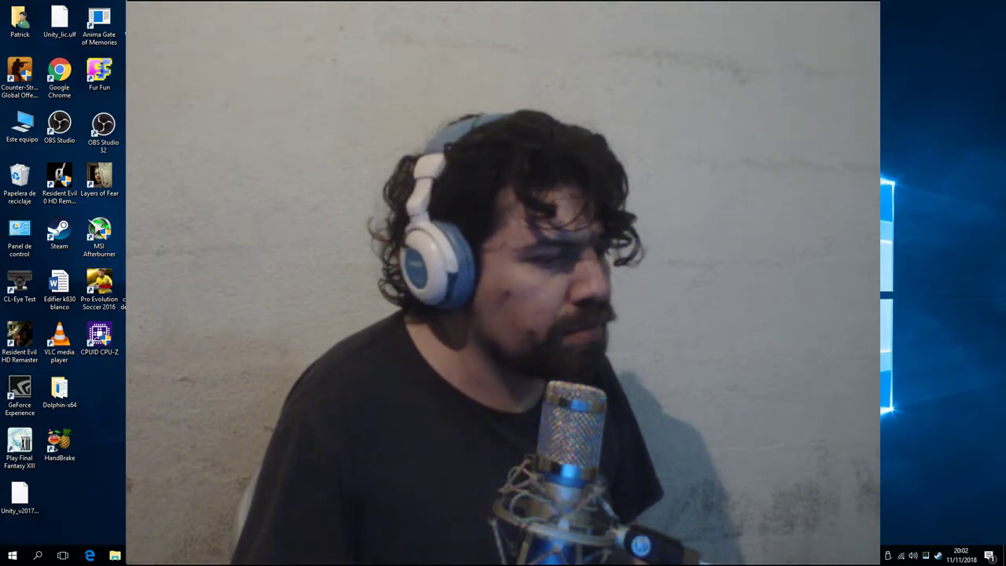
Switch to the second OBS instance and open the output section (Salida) of its settings
key(alt+Tab)
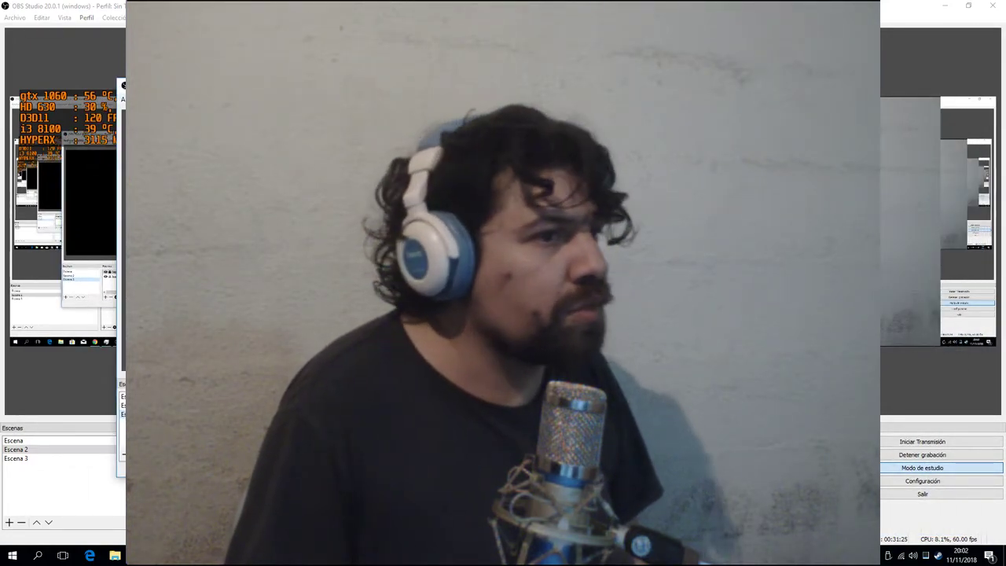
key(Return)
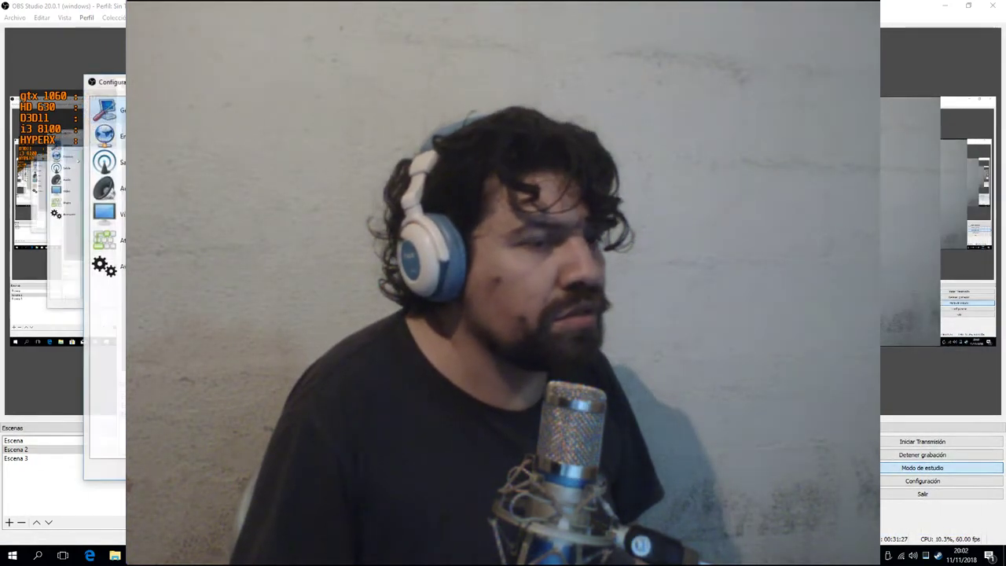
click(103, 161)
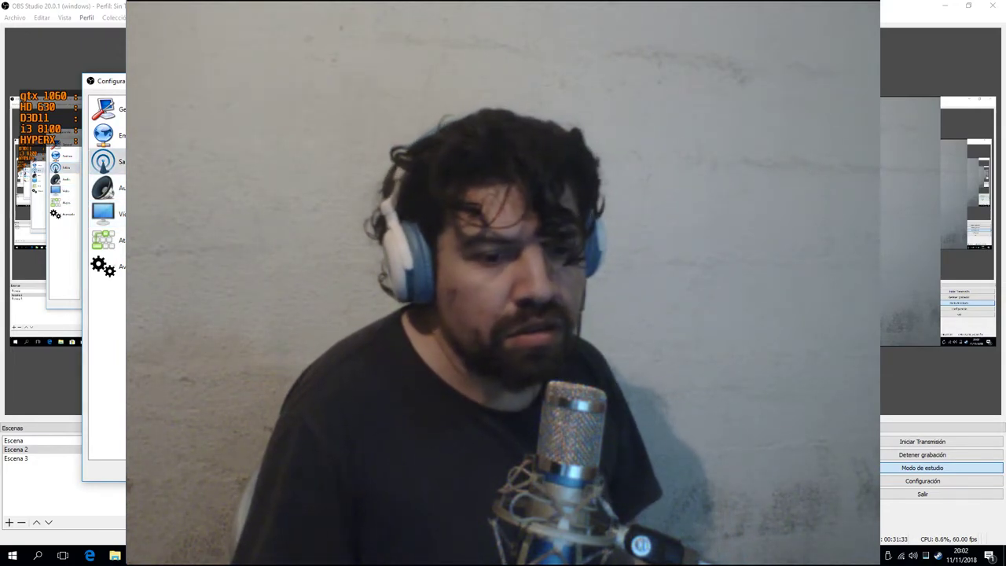
Transition the live output of the recording OBS to Escena 2, the screen capture with the small webcam
click(27, 442)
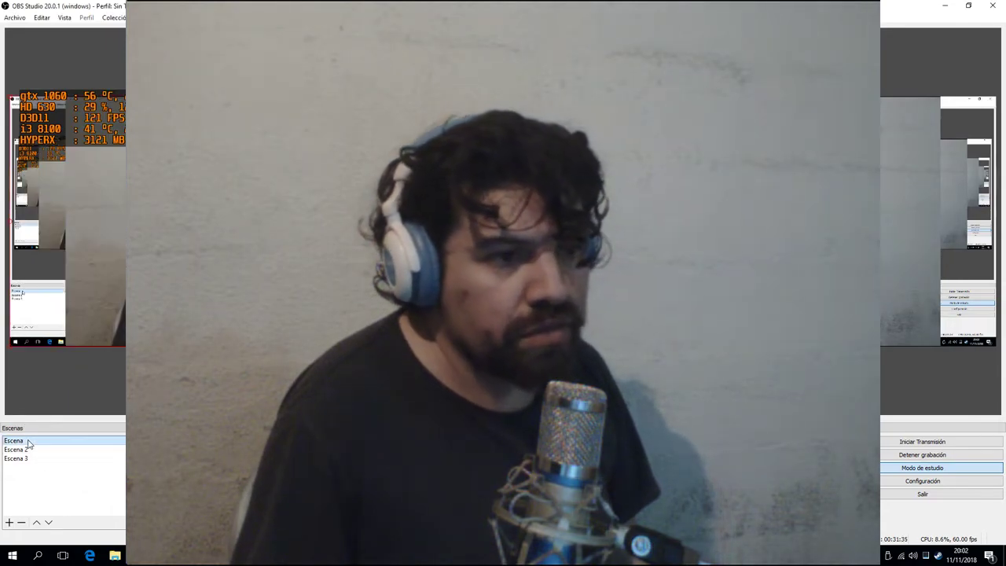
click(27, 449)
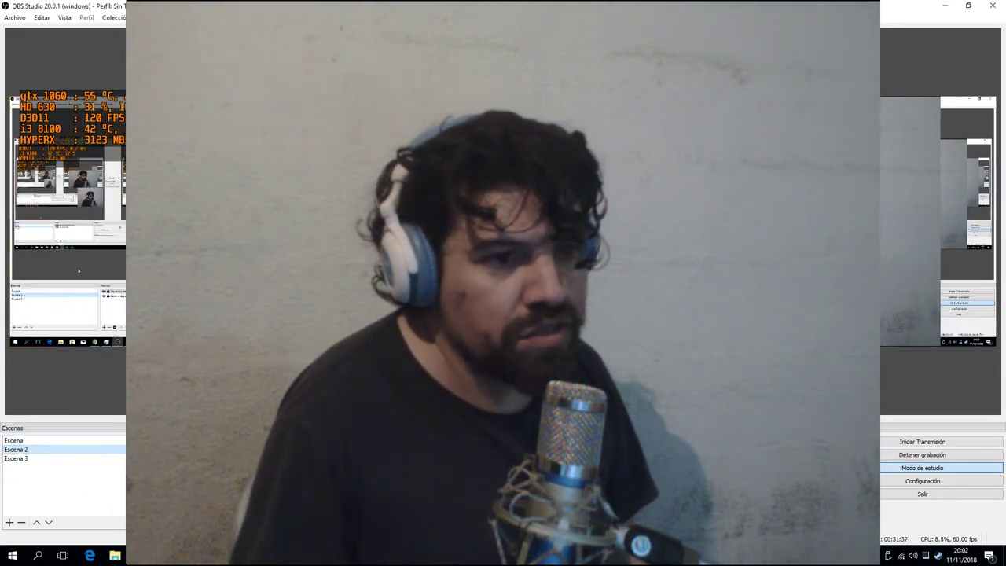
key(Up)
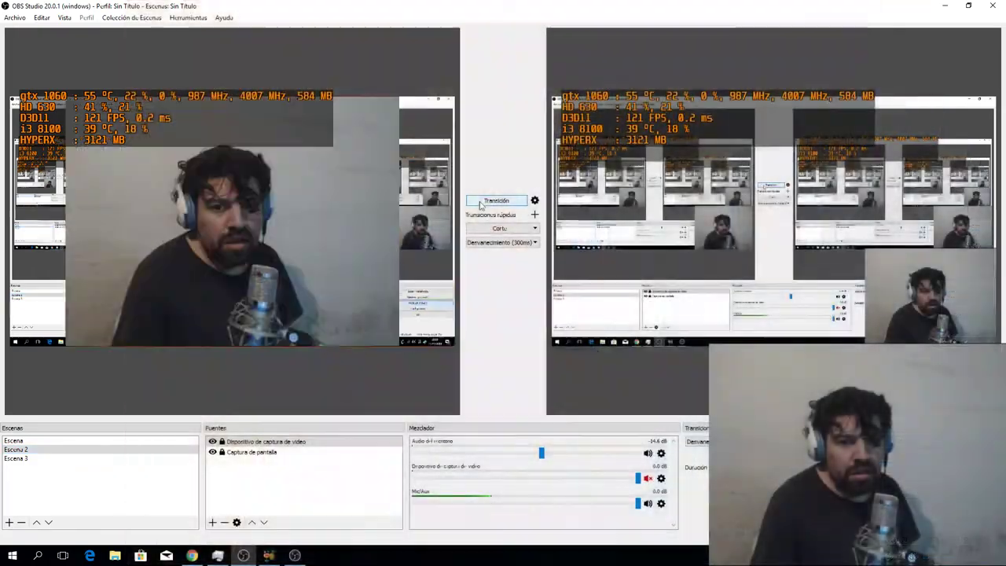
Return to the second OBS instance's settings window, reposition it, and set the streaming encoder to NVENC H.264
click(294, 555)
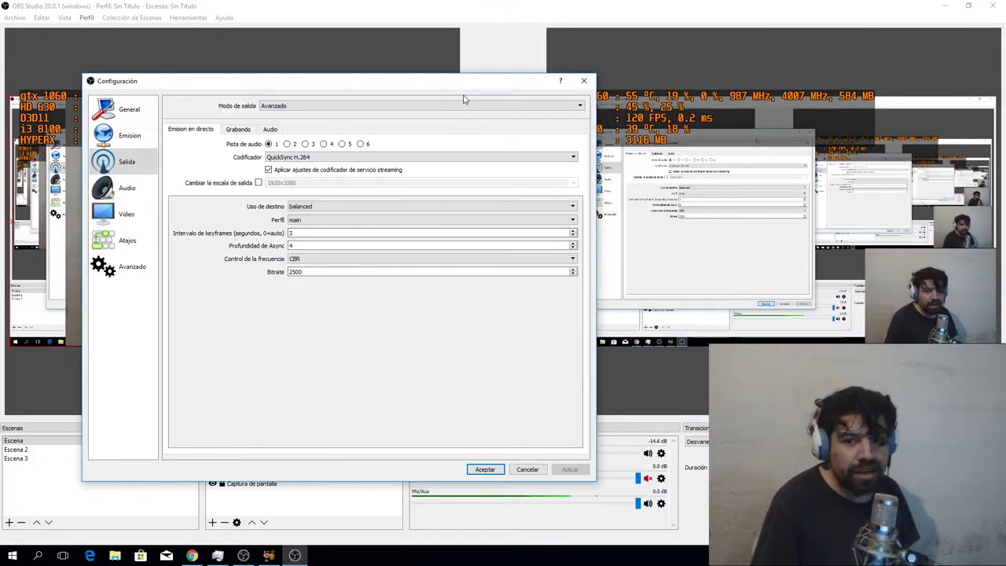
drag(473, 83, 535, 101)
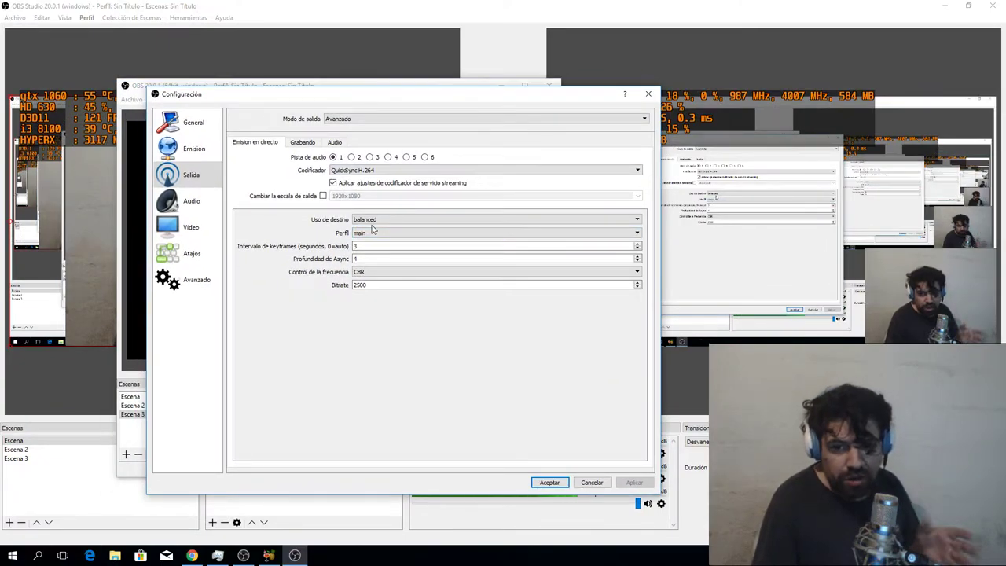
click(400, 170)
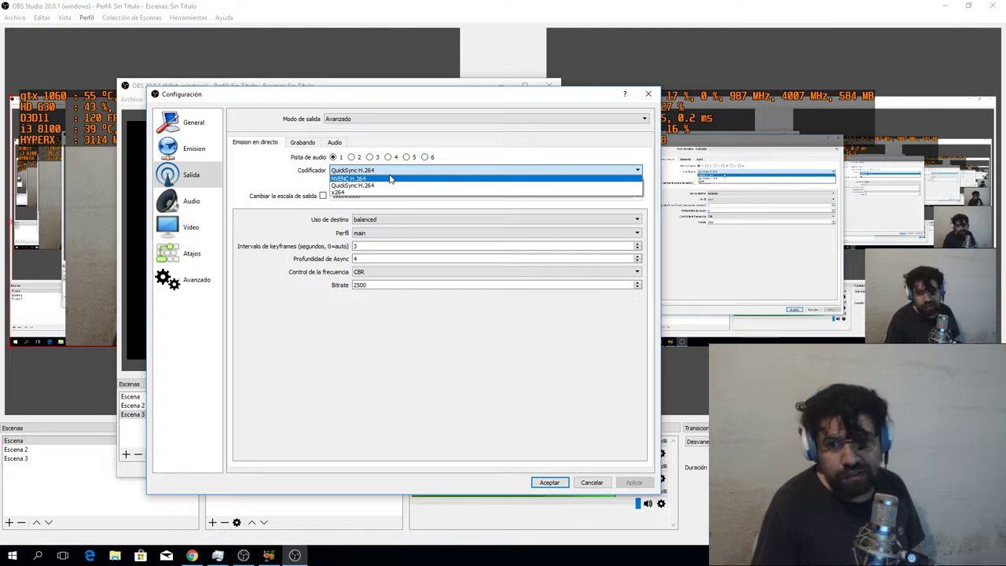
click(382, 179)
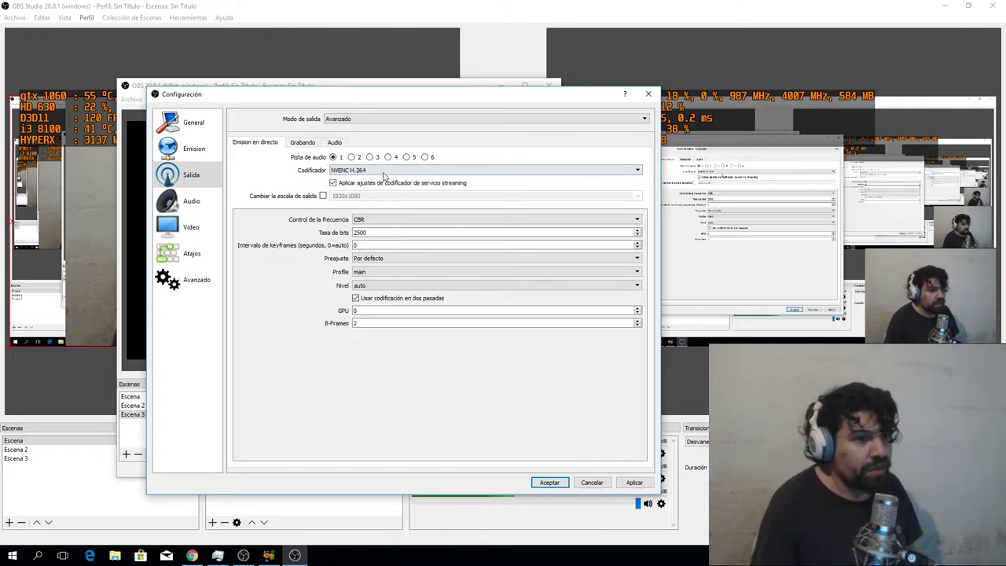
Try QuickSync H.264 and x264 as the streaming encoder to compare the options each one offers
click(384, 175)
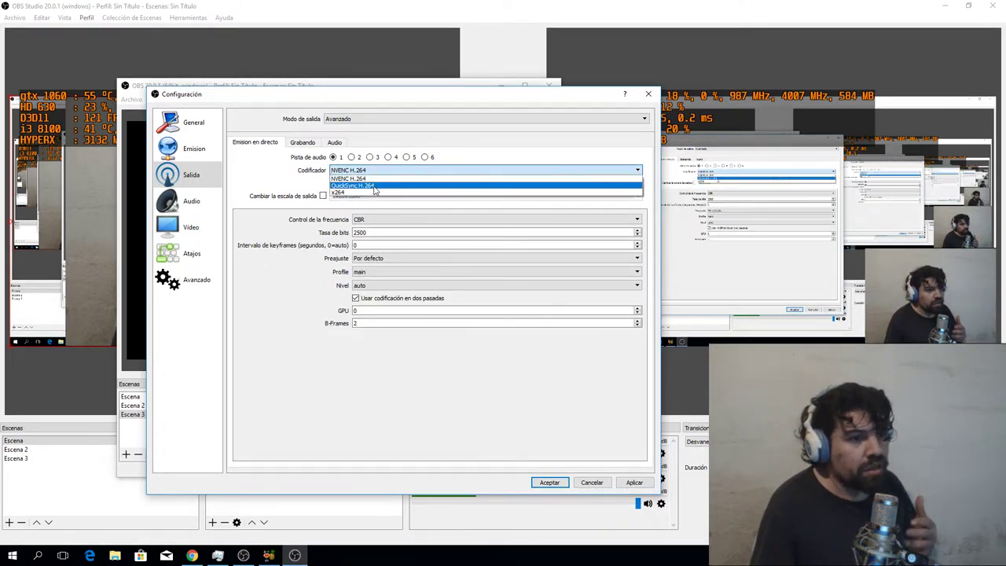
click(375, 182)
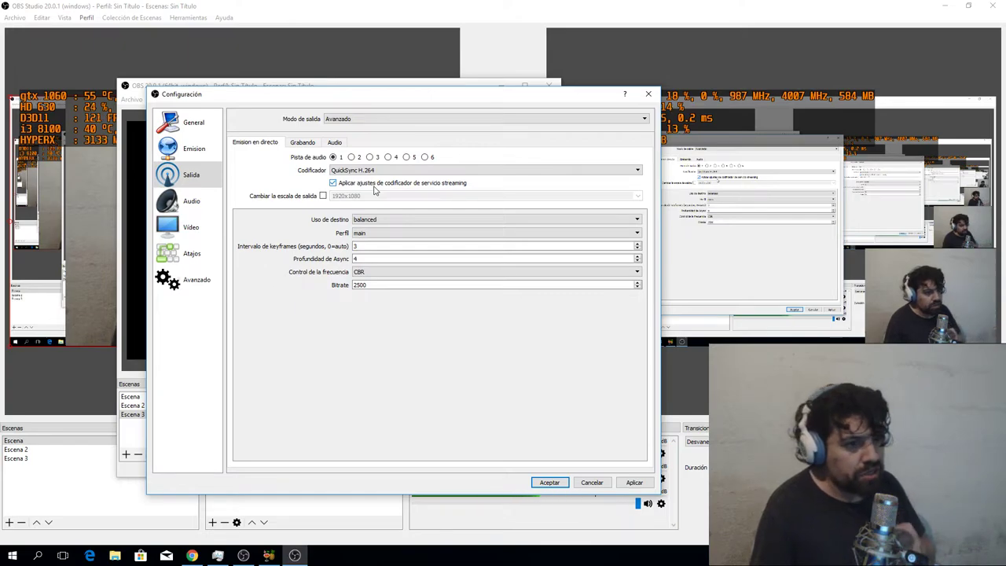
click(376, 171)
click(369, 194)
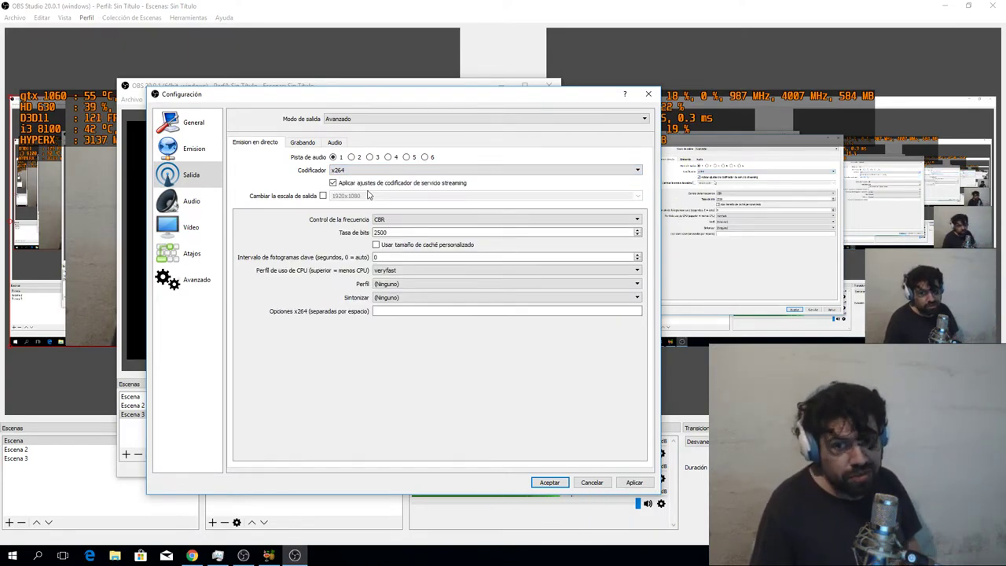
Set the streaming encoder to NVENC H.264 and look over the list of available encoders
click(363, 171)
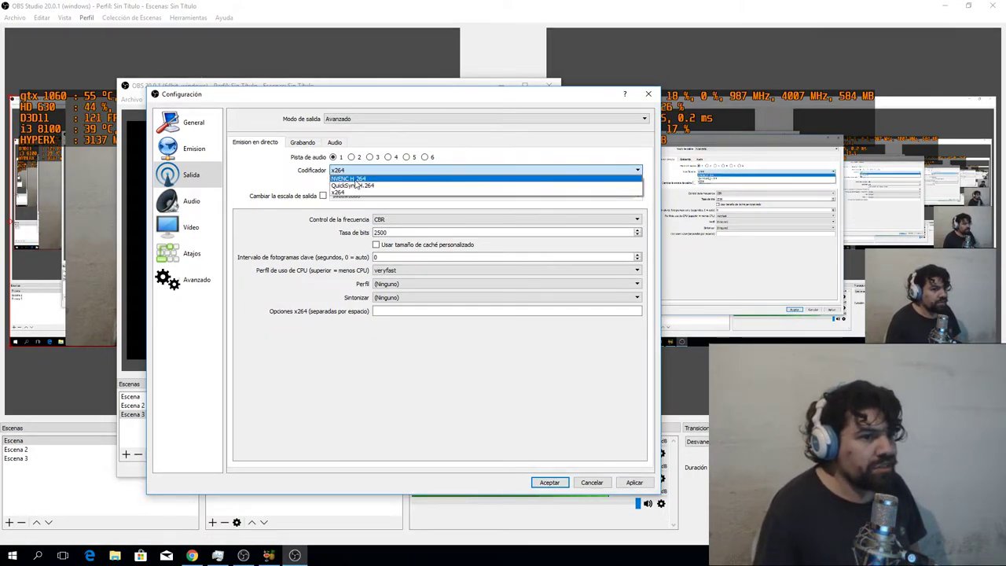
click(356, 179)
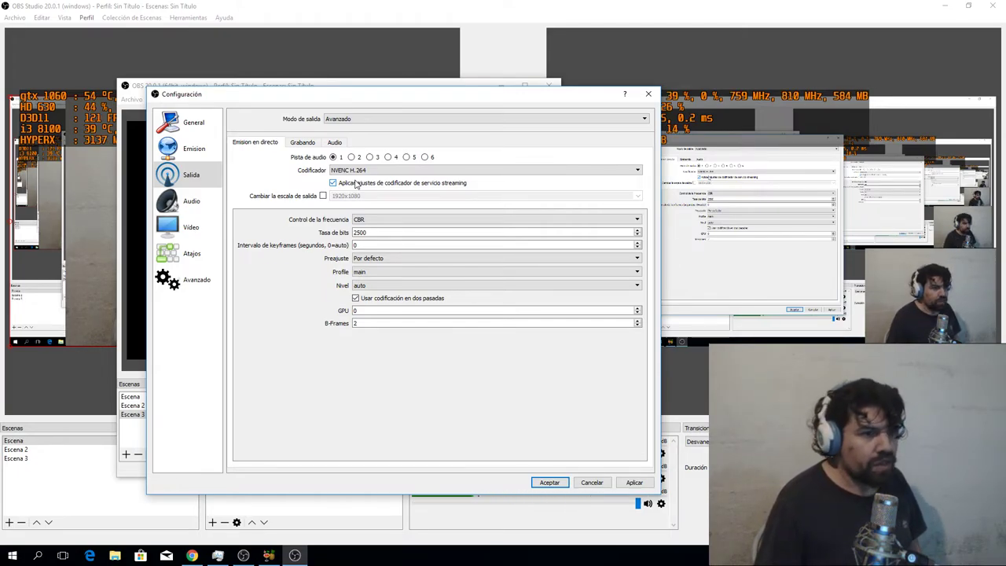
click(377, 170)
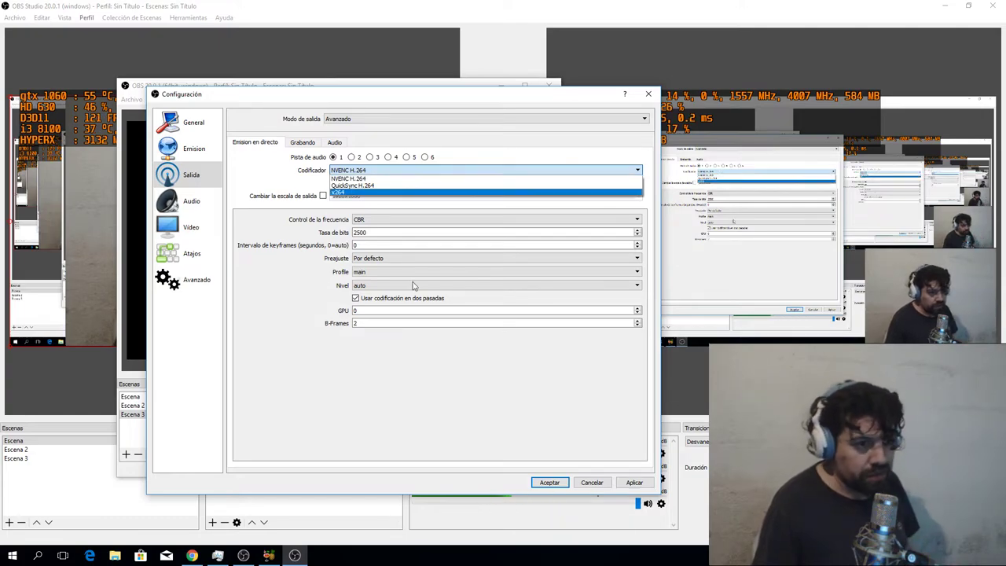
click(431, 341)
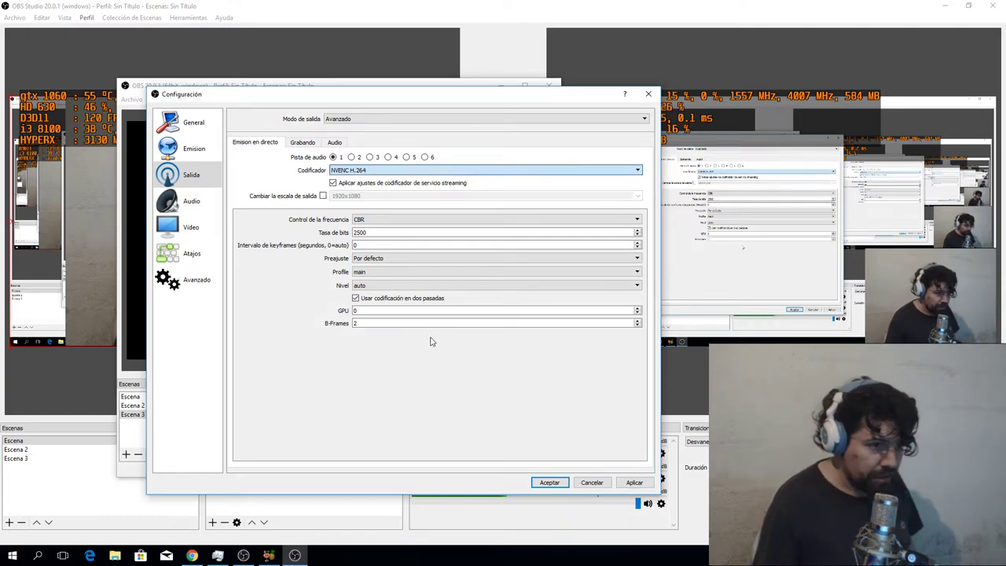
Try x264 and QuickSync H.264 as the streaming encoder to compare their options, then return to NVENC H.264
click(448, 171)
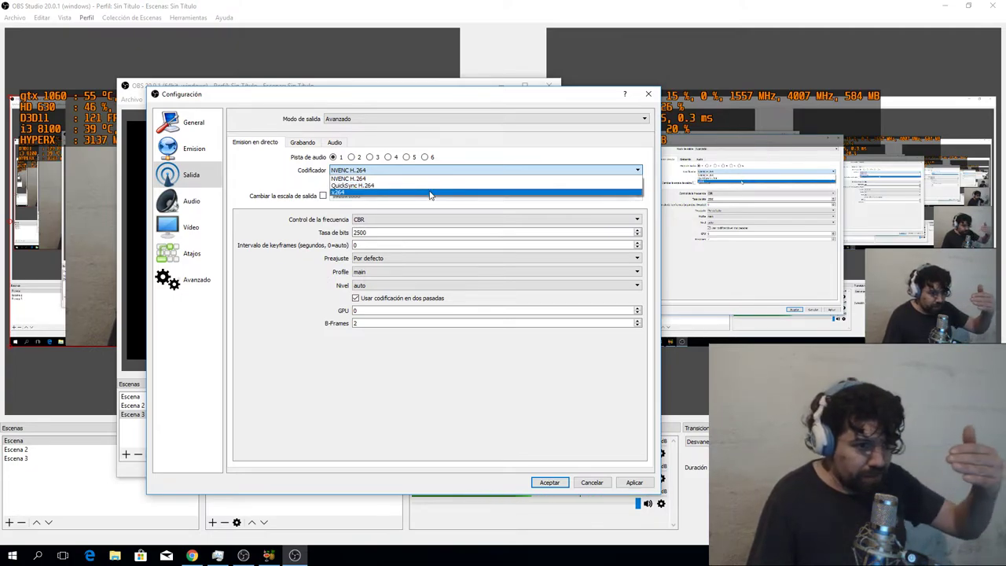
click(430, 193)
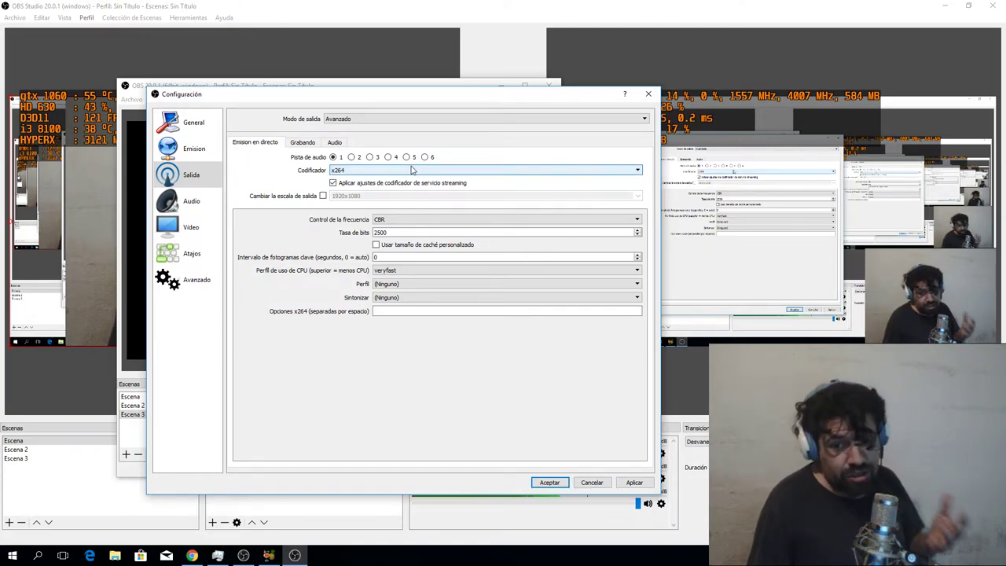
click(411, 168)
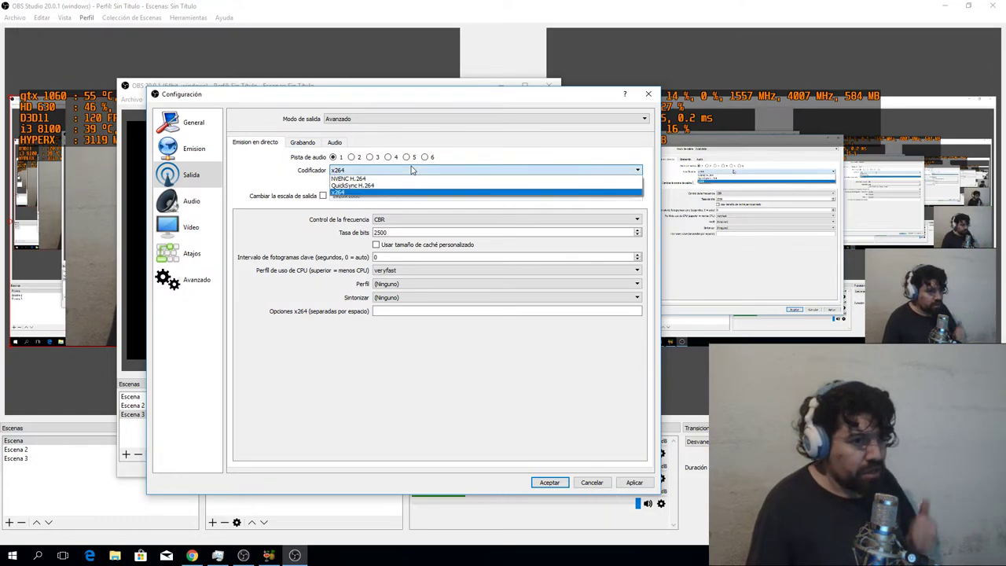
click(404, 185)
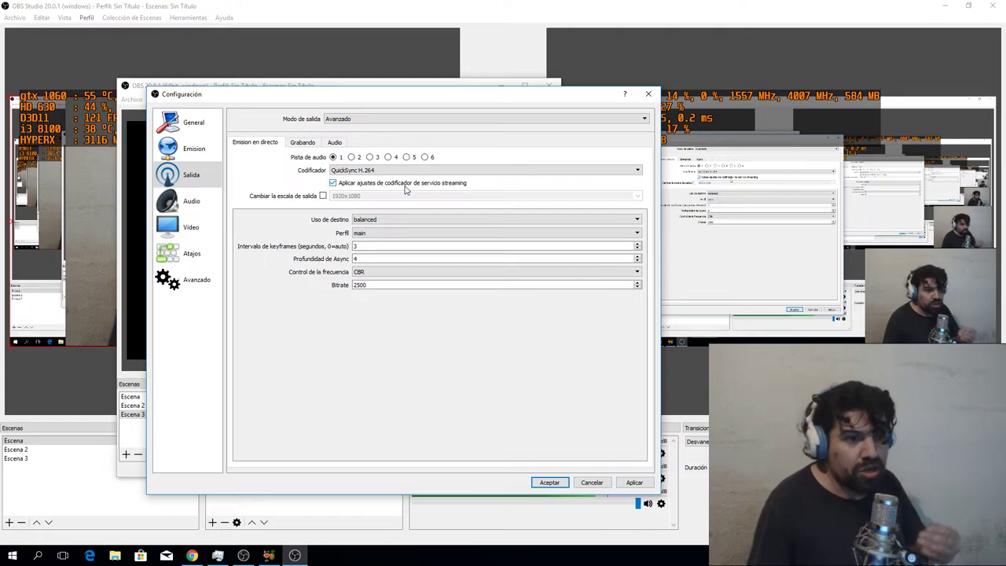
click(407, 170)
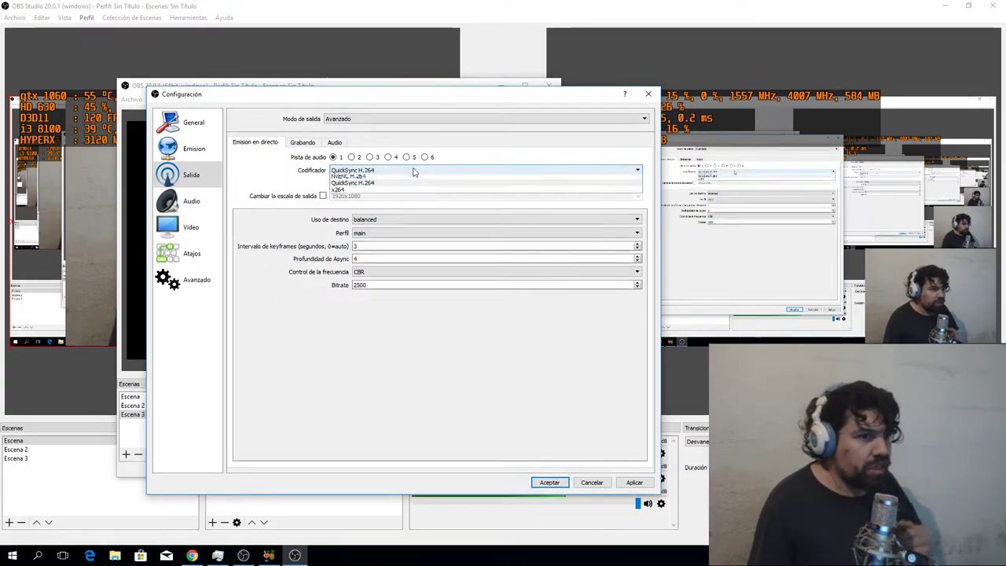
click(410, 177)
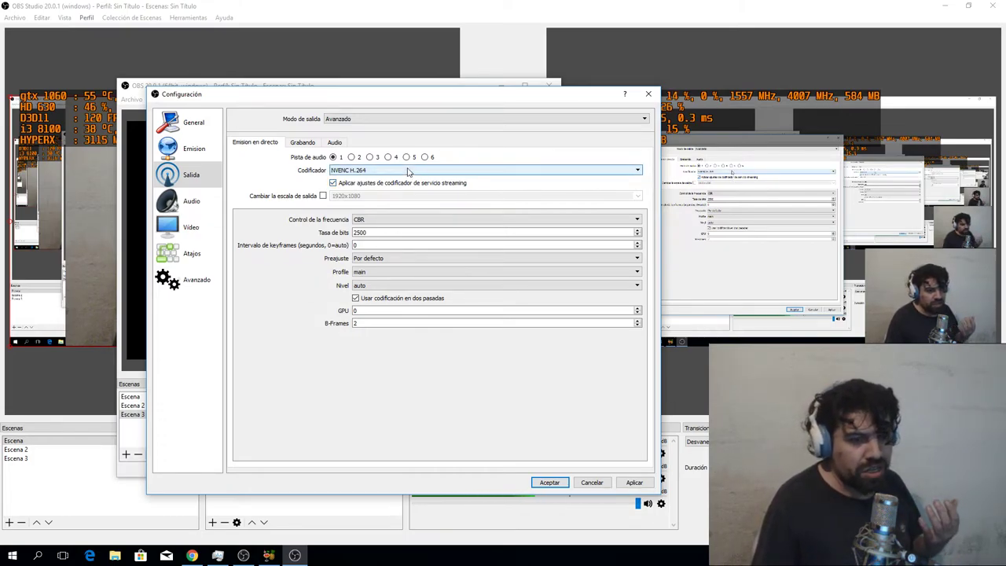
click(407, 171)
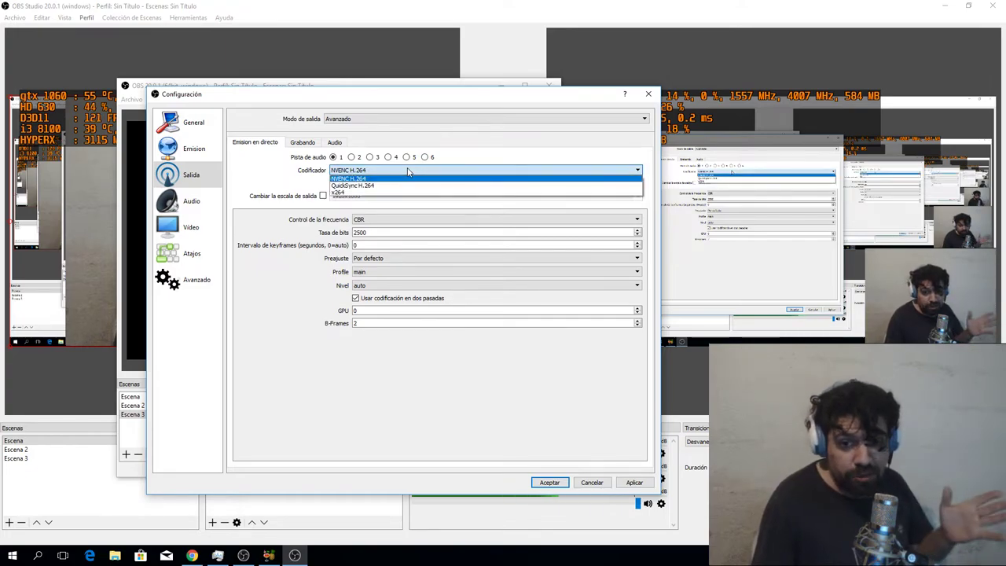
click(408, 173)
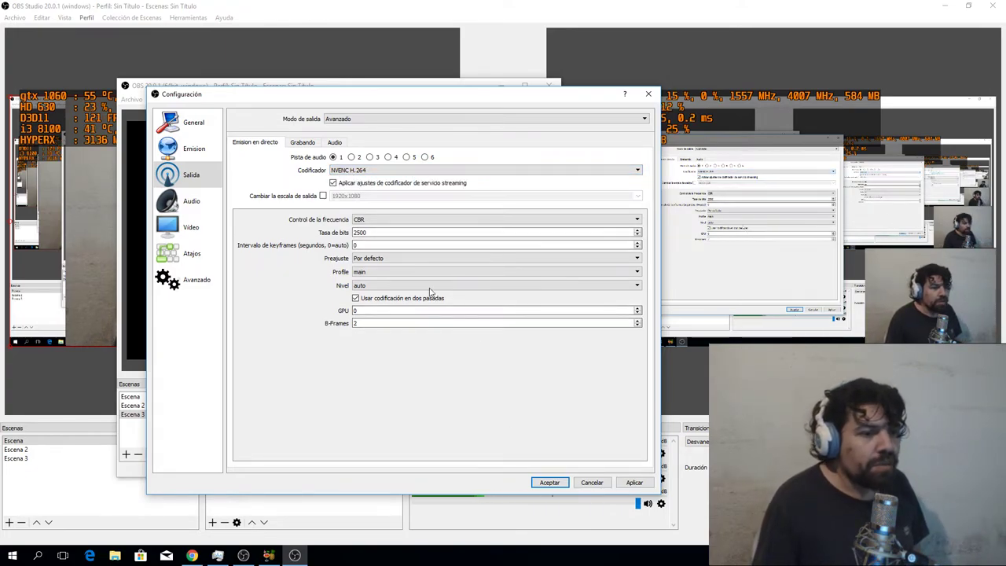
Set the encoder for recording (Grabando) to NVENC H.264
click(303, 144)
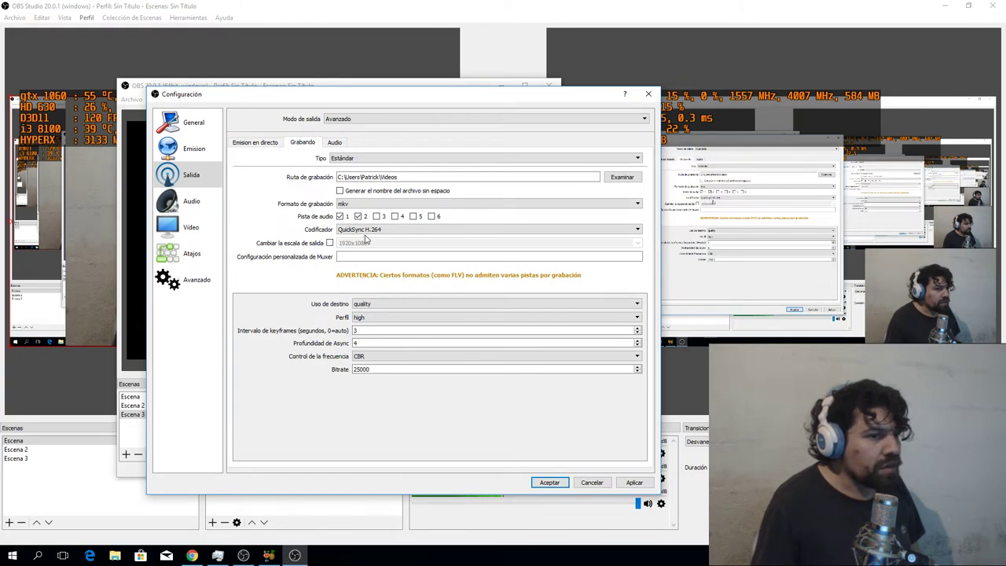
click(367, 229)
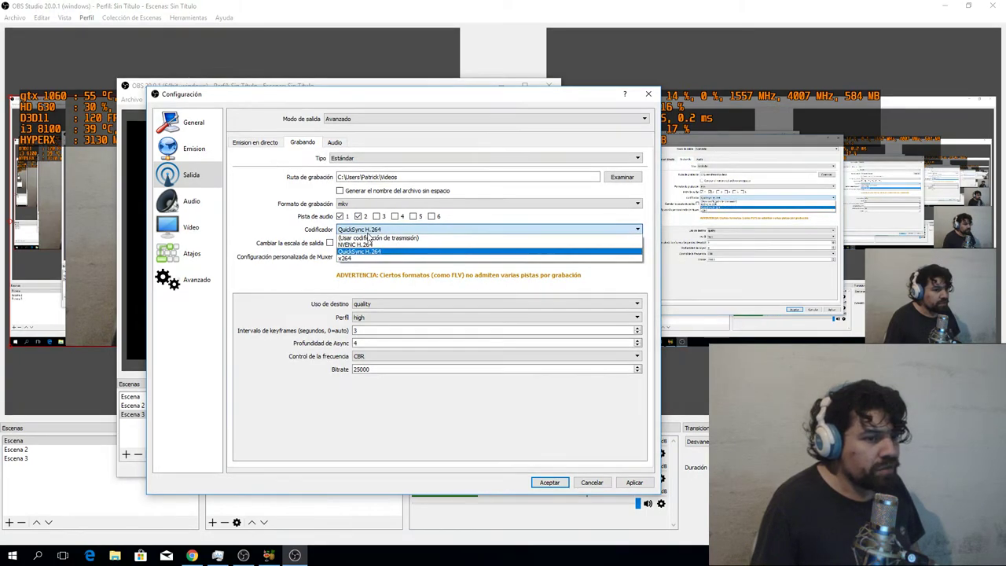
click(369, 244)
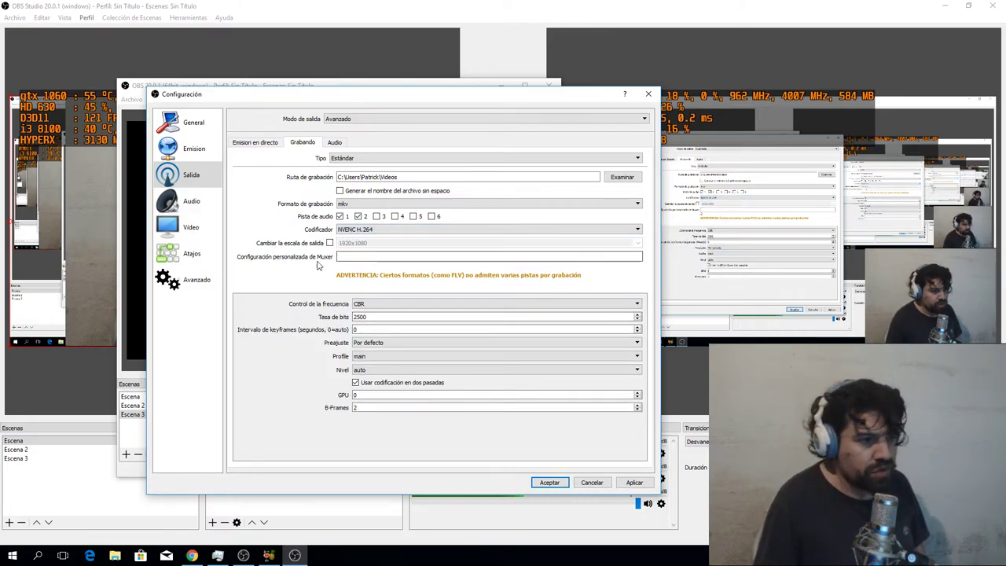
Review the scale filter and common FPS choices in the video settings, keeping the frame rate at 60
click(195, 230)
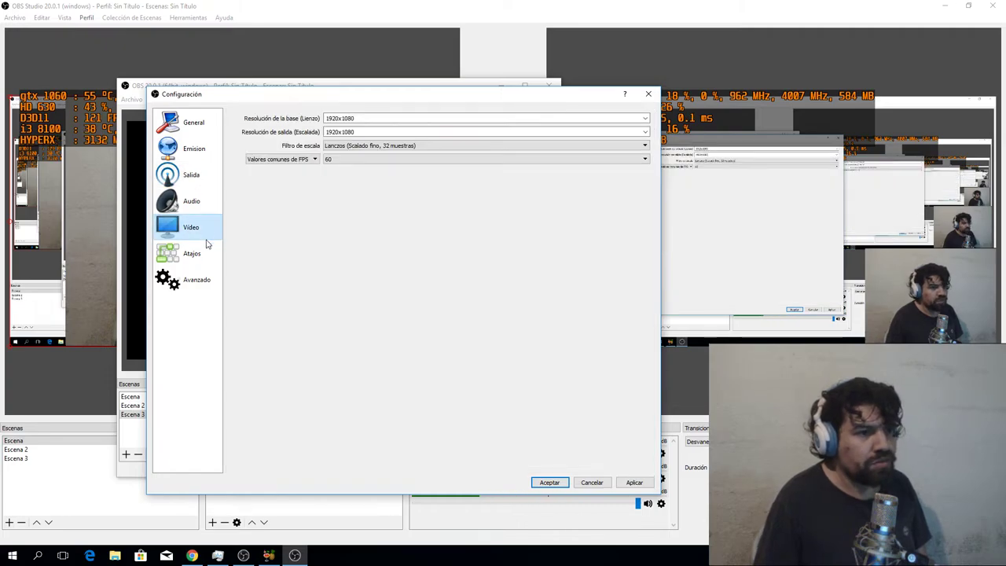
click(365, 150)
click(354, 179)
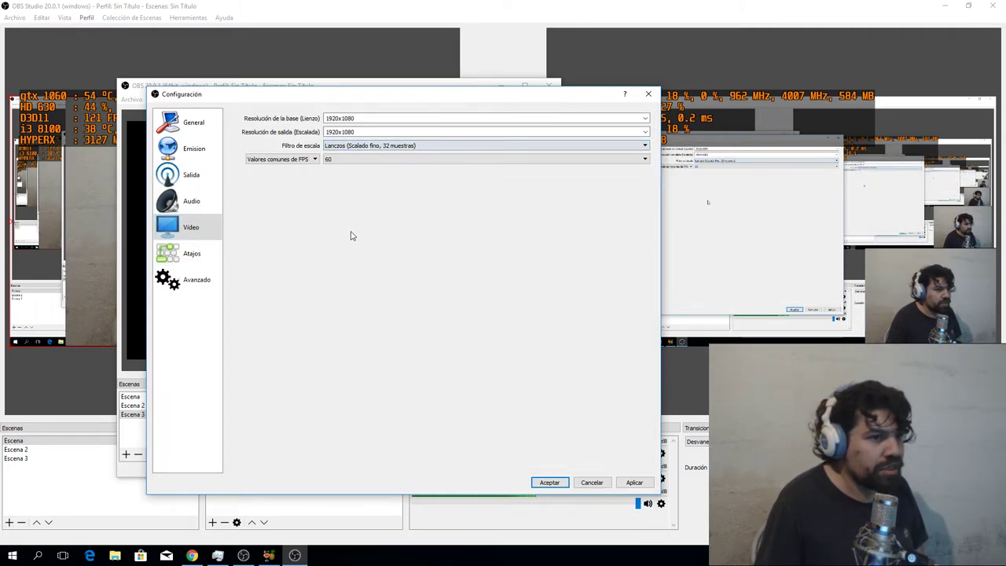
click(353, 161)
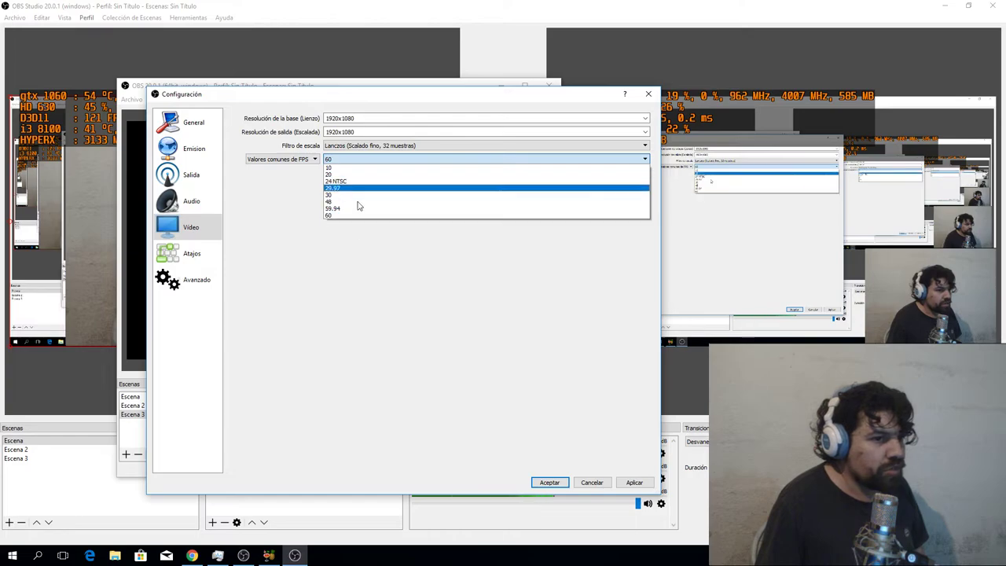
click(355, 217)
Check the available video renderers in the advanced settings, leaving Direct3D 11 selected
click(192, 253)
click(195, 280)
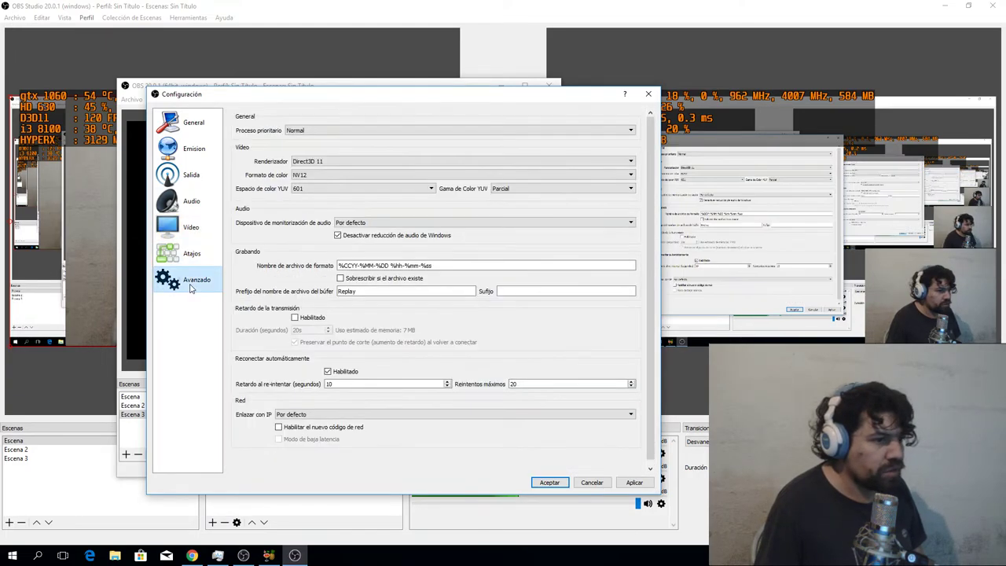
click(322, 161)
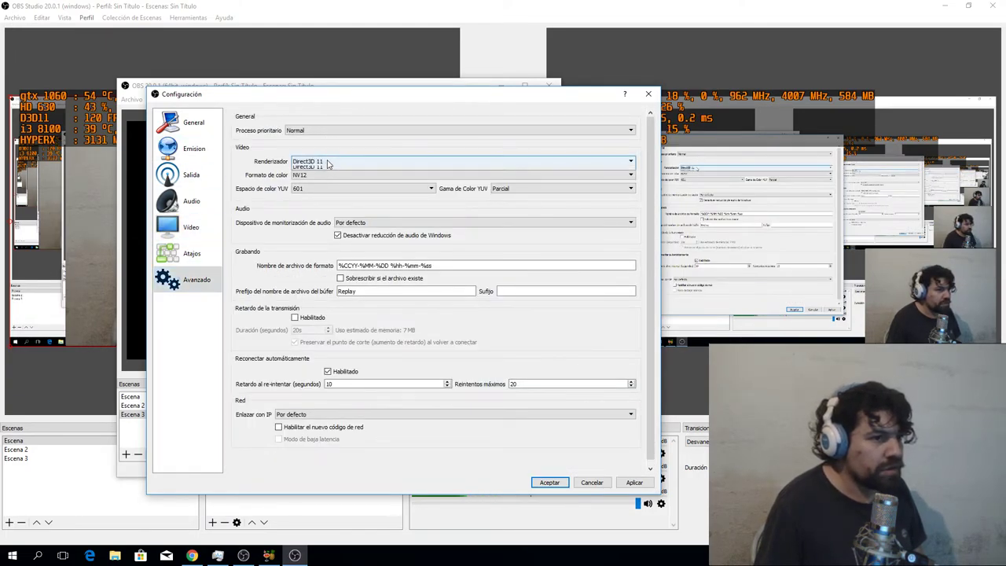
click(322, 161)
Look through the general, streaming, output, video, hotkey and advanced settings for encoder-related options
click(195, 126)
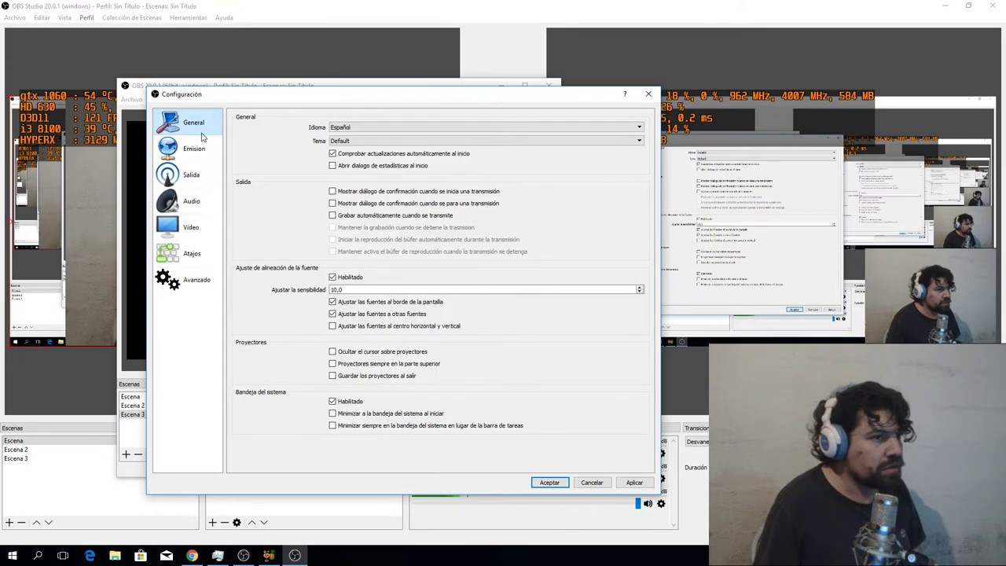
click(200, 154)
click(198, 179)
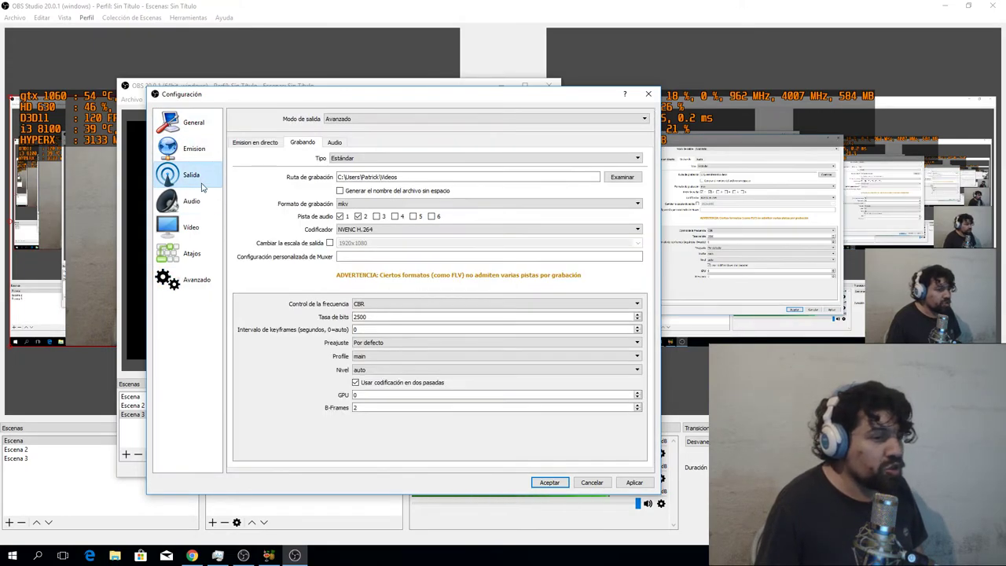
click(198, 221)
click(199, 251)
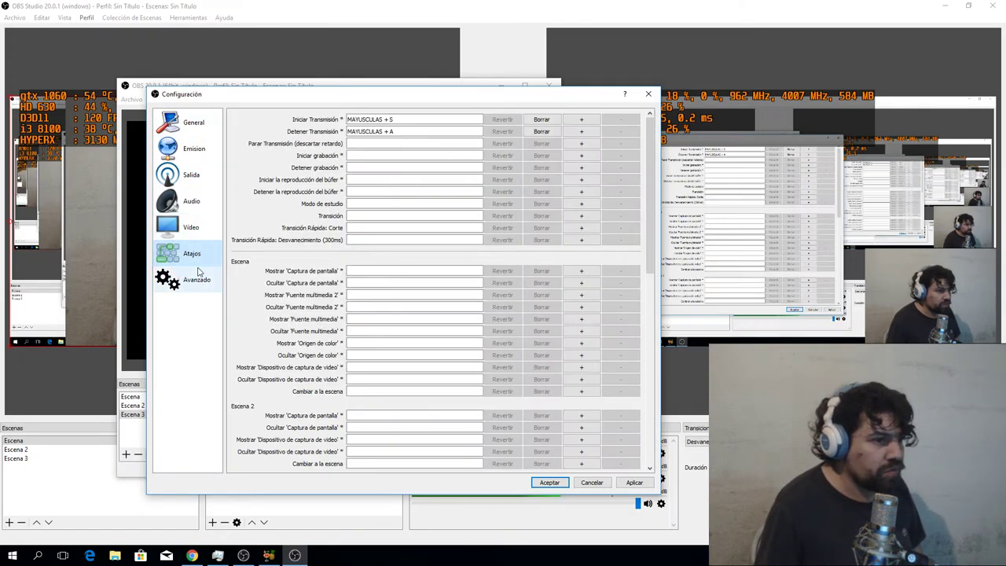
click(200, 277)
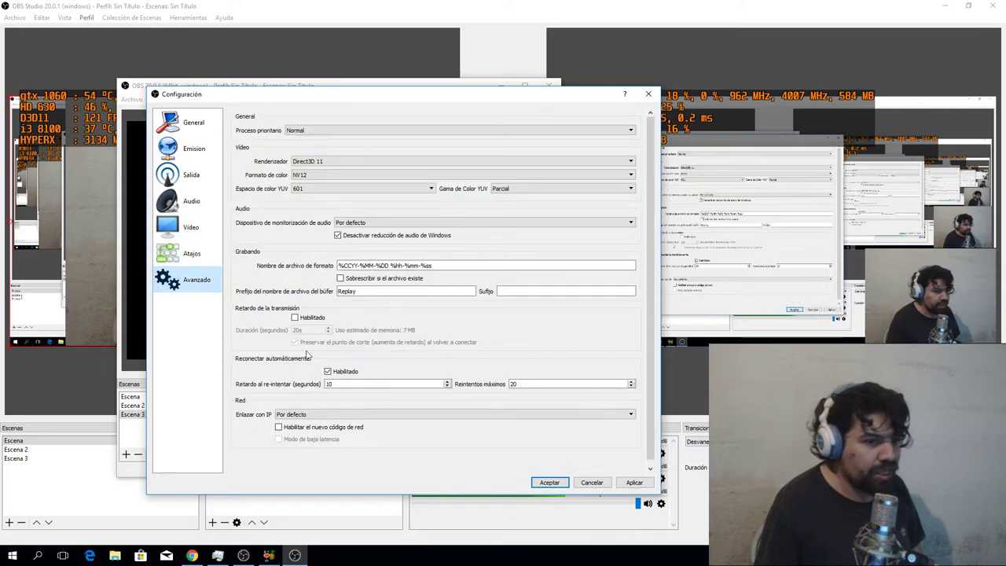
Discard the settings changes in the second OBS instance and exit that instance
click(588, 482)
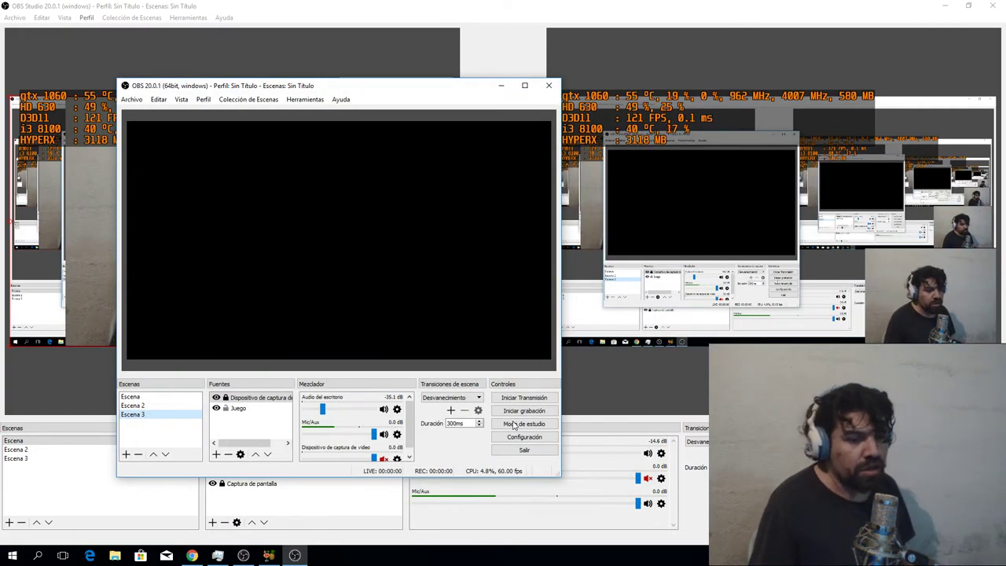
drag(456, 96, 547, 111)
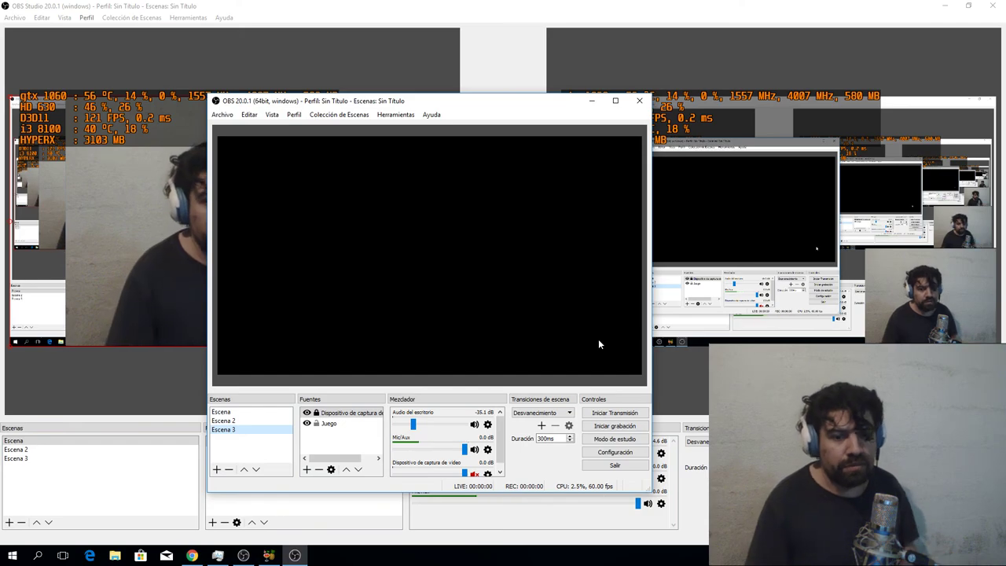
click(627, 469)
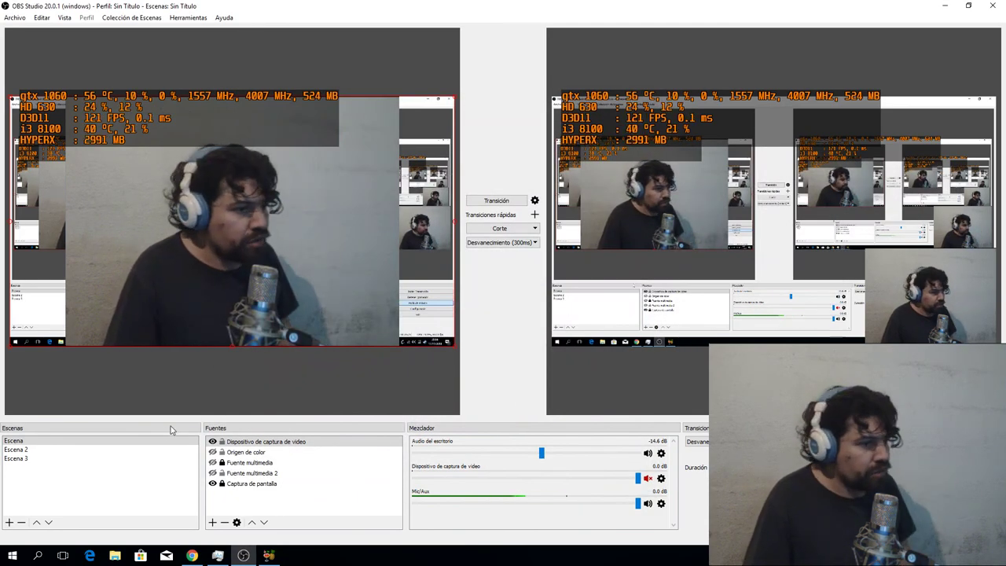
Transition the live output of the recording OBS to Escena, the scene with the large webcam
click(51, 449)
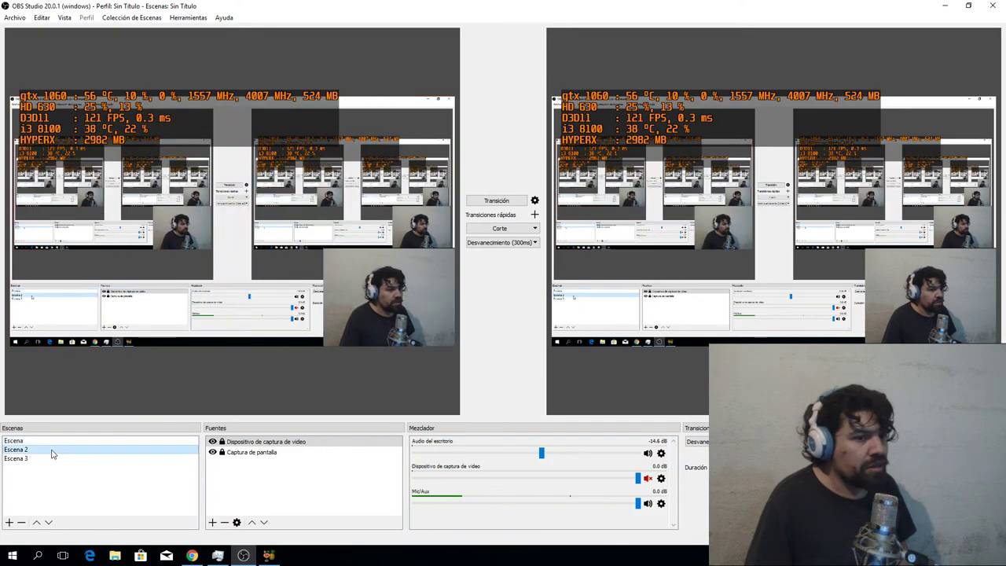
click(51, 441)
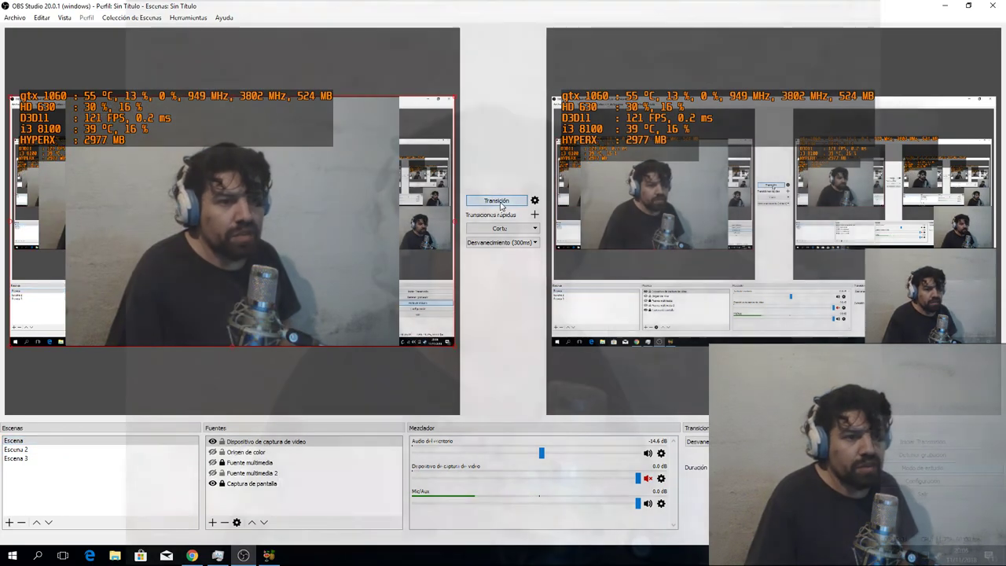